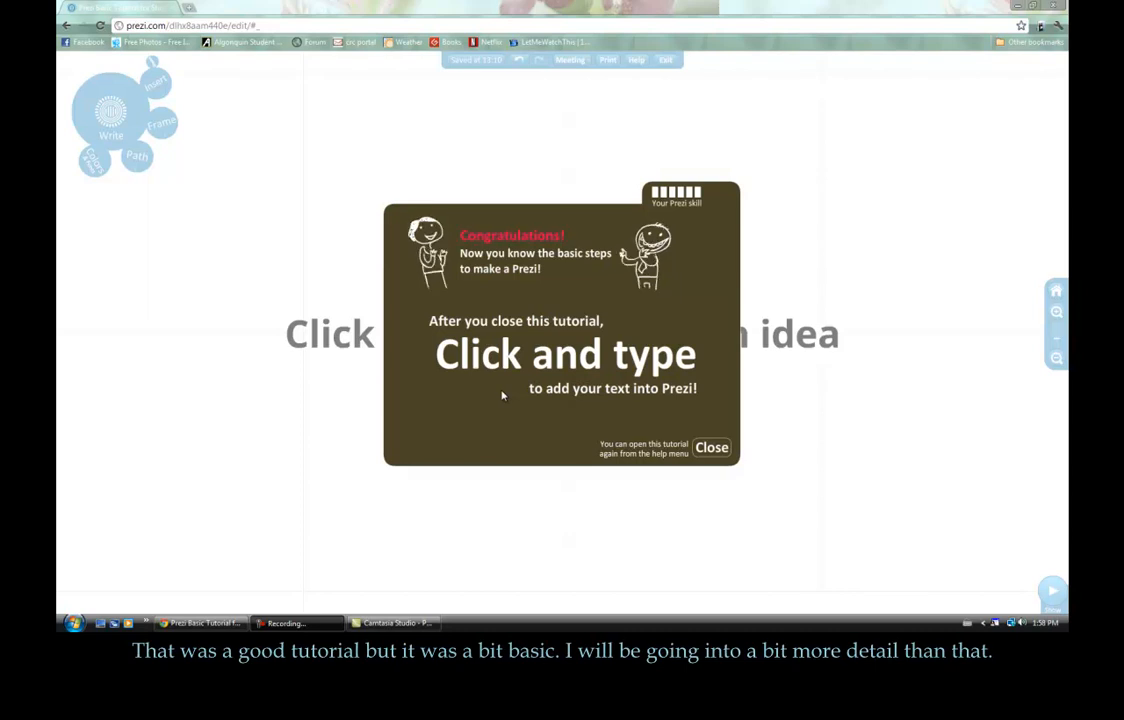
Close the finished tutorial message and place the text cursor at several empty spots around the placeholder text.
{"action": "left_click", "coordinate": [712, 448]}
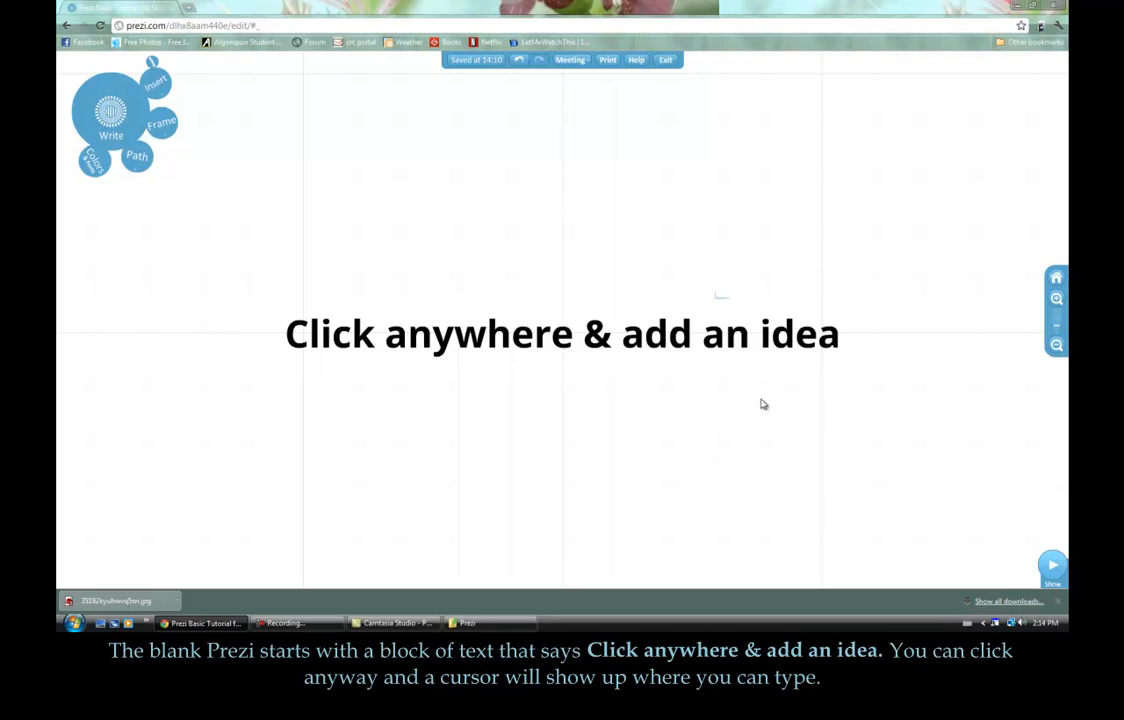
{"action": "left_click", "coordinate": [319, 211]}
{"action": "left_click", "coordinate": [640, 209]}
{"action": "left_click", "coordinate": [421, 218]}
{"action": "left_click", "coordinate": [408, 413]}
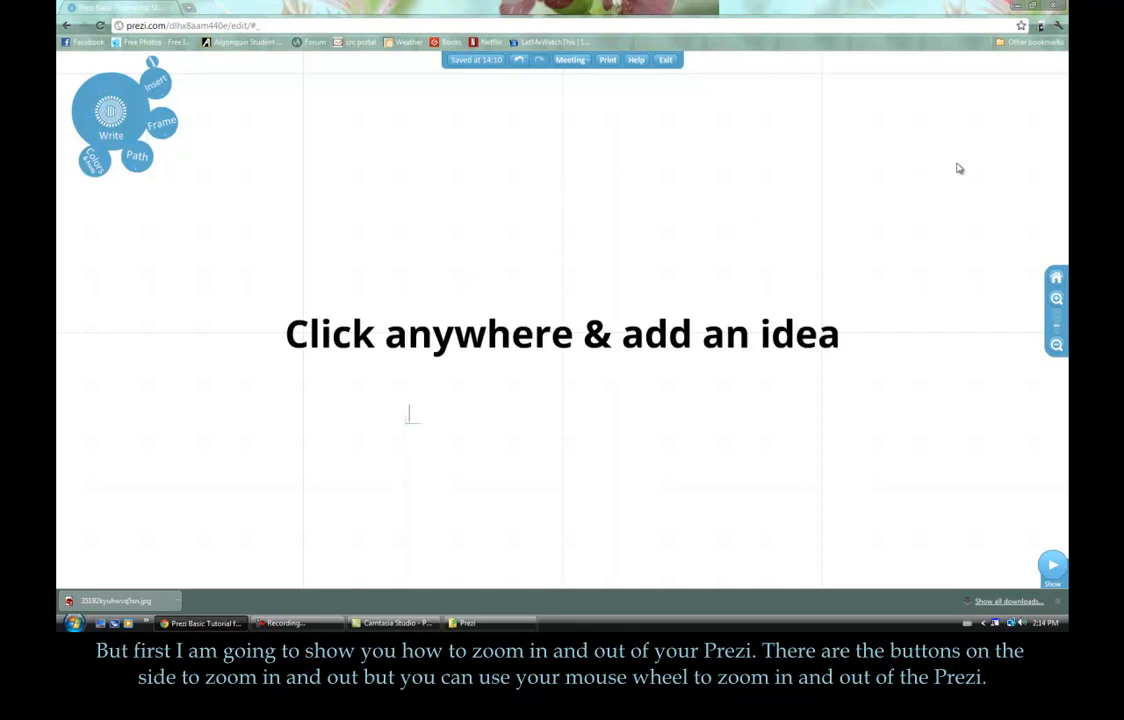
{"action": "left_click", "coordinate": [1058, 300]}
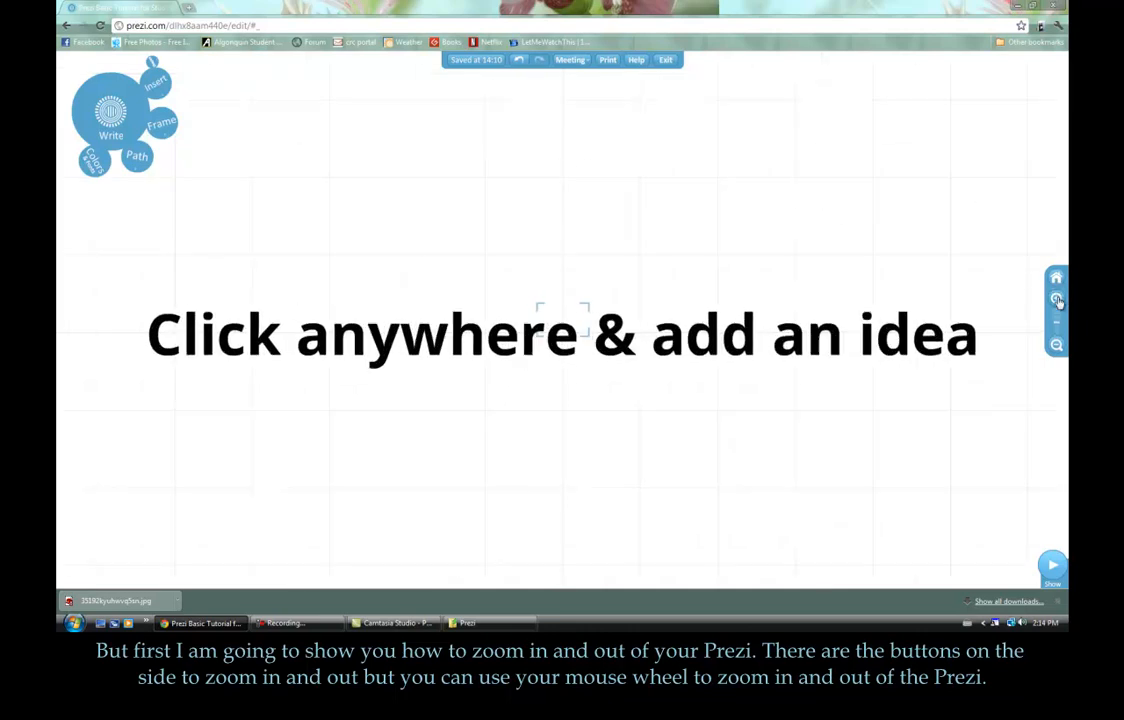
{"action": "left_click", "coordinate": [1058, 347]}
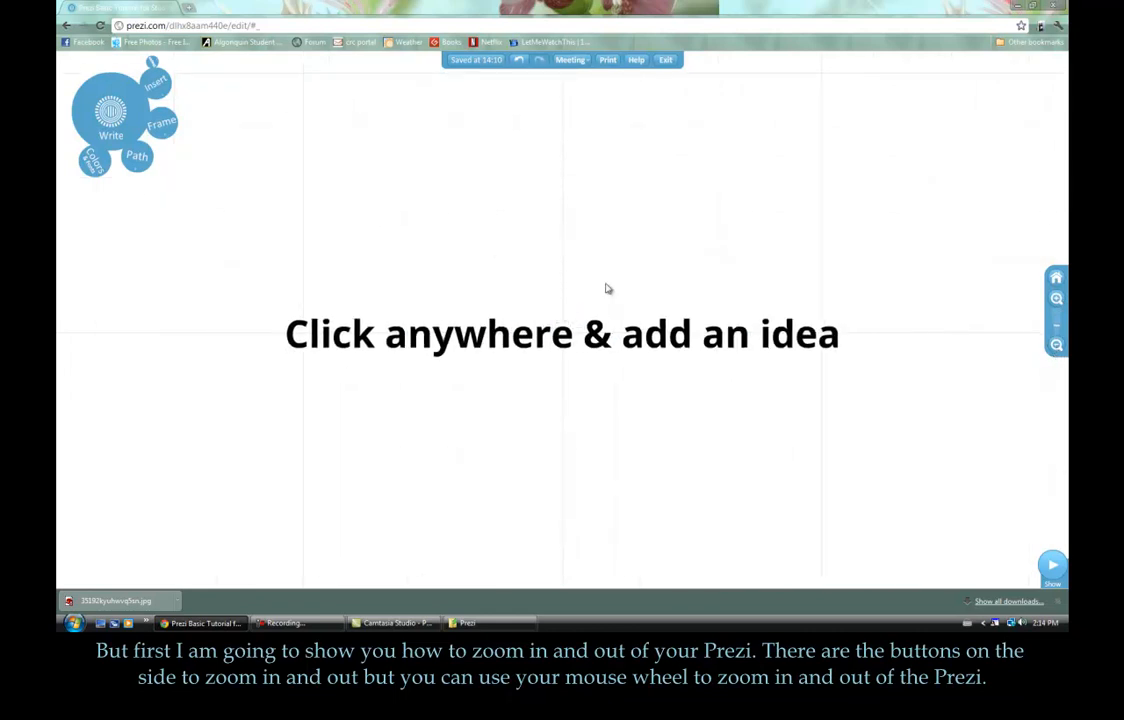
{"action": "scroll", "coordinate": [612, 290], "scroll_direction": "up", "scroll_amount": 4}
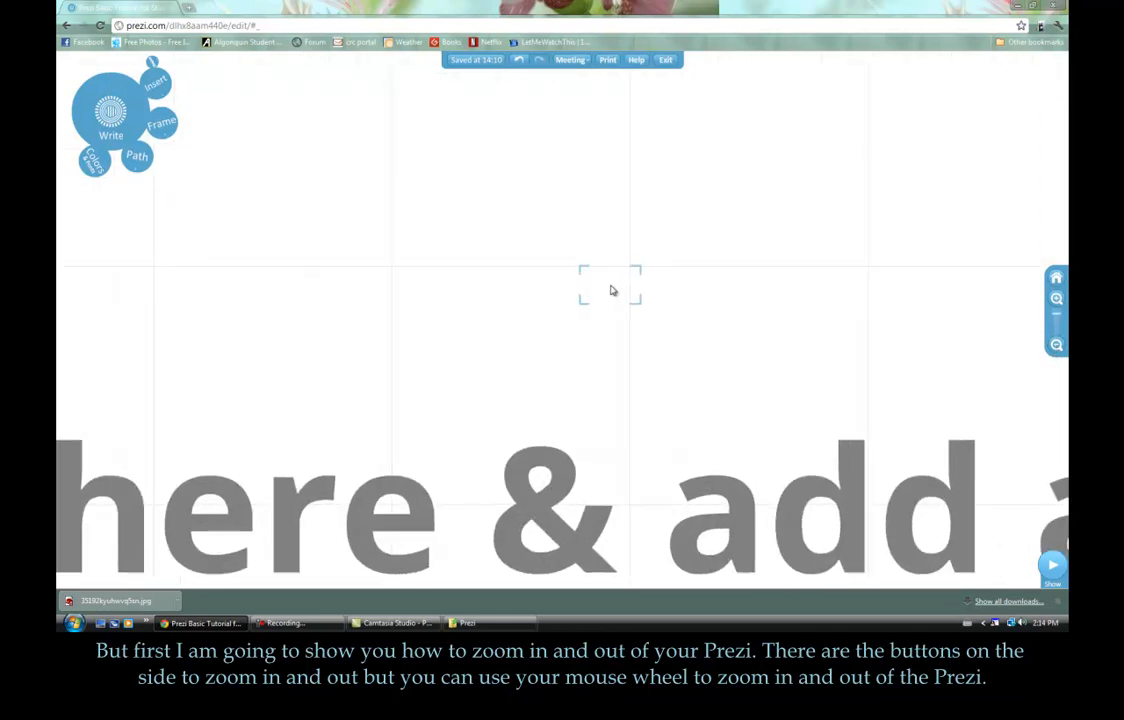
{"action": "scroll", "coordinate": [612, 290], "scroll_direction": "down", "scroll_amount": 1}
{"action": "scroll", "coordinate": [595, 262], "scroll_direction": "down", "scroll_amount": 3}
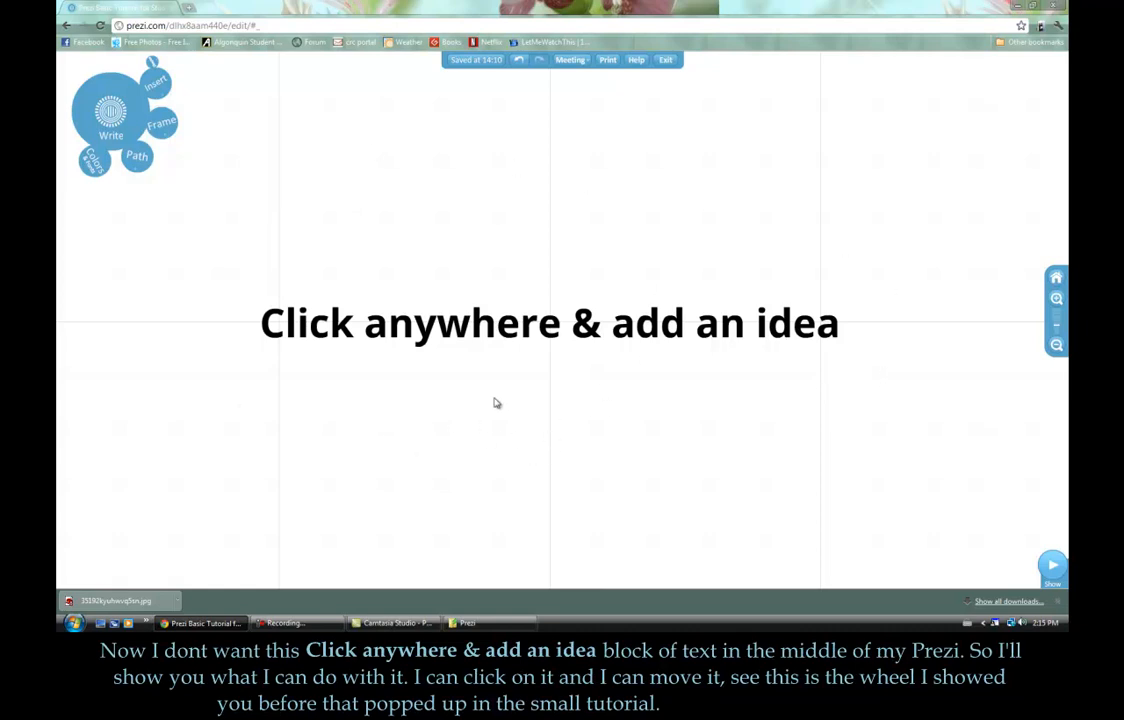
Move the "Click anywhere & add an idea" placeholder text higher on the canvas, and delete it.
{"action": "left_click", "coordinate": [501, 332]}
{"action": "left_click_drag", "start_coordinate": [480, 337], "coordinate": [445, 328]}
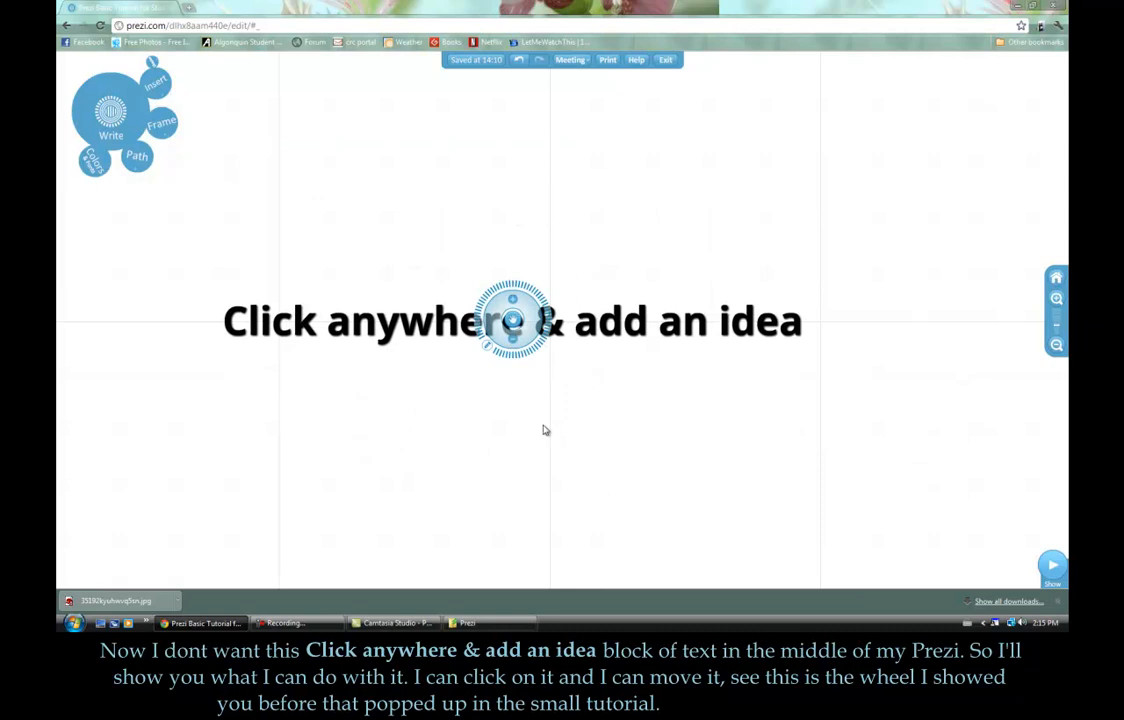
{"action": "left_click_drag", "start_coordinate": [426, 330], "coordinate": [453, 262]}
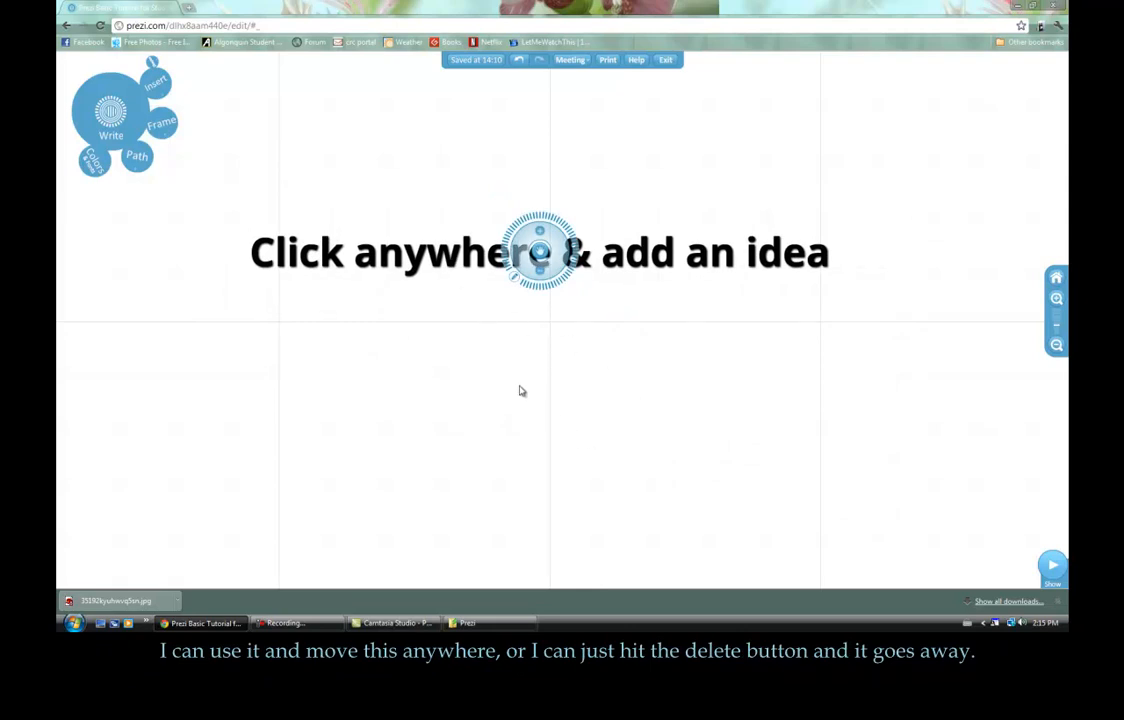
{"action": "key", "text": "Delete"}
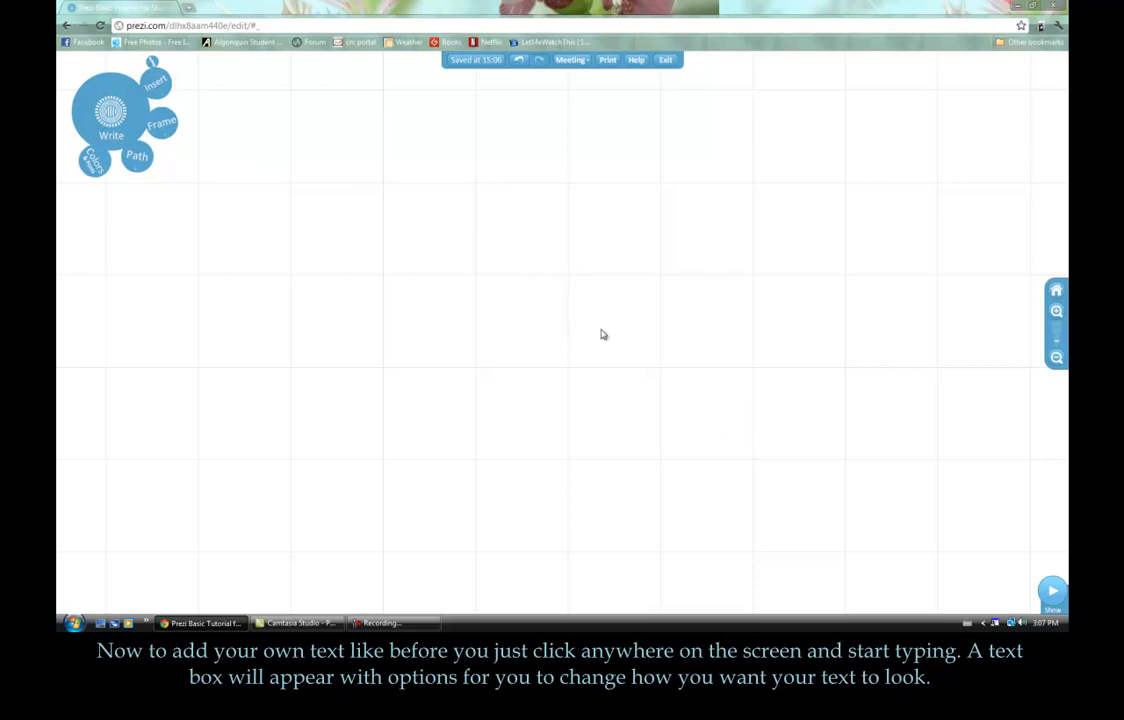
Add the text "This is how you add Text." in the upper middle of the canvas and give it the Body style.
{"action": "left_click", "coordinate": [353, 236]}
{"action": "type", "text": "This is"}
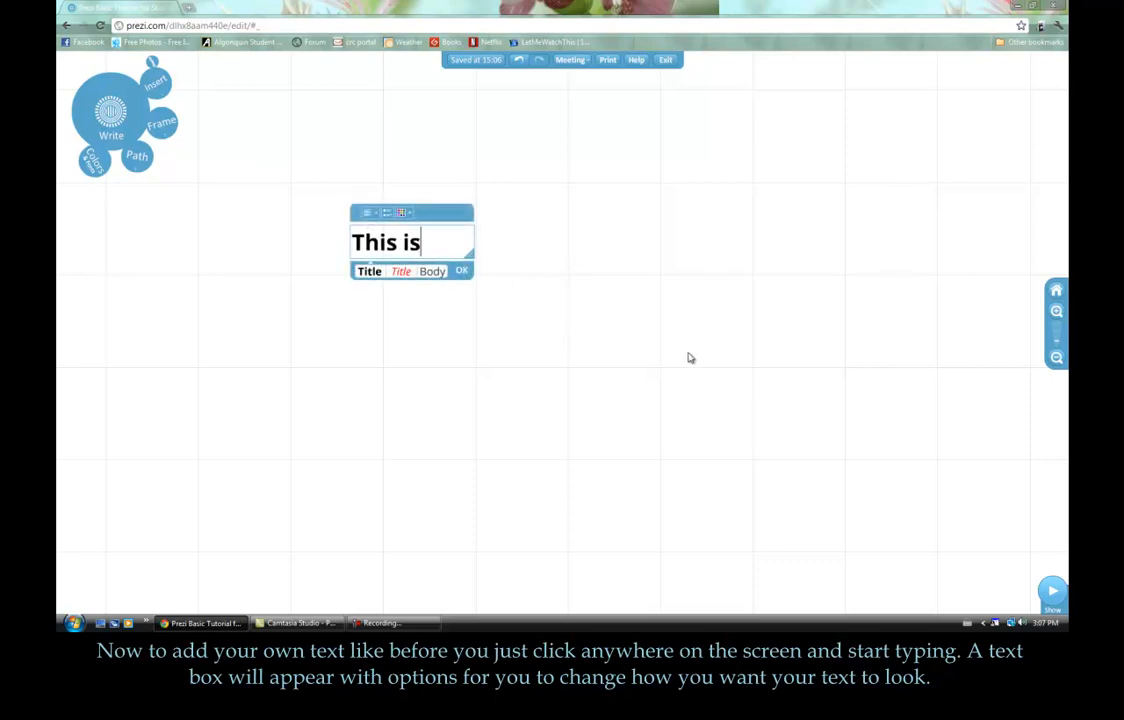
{"action": "type", "text": " how you"}
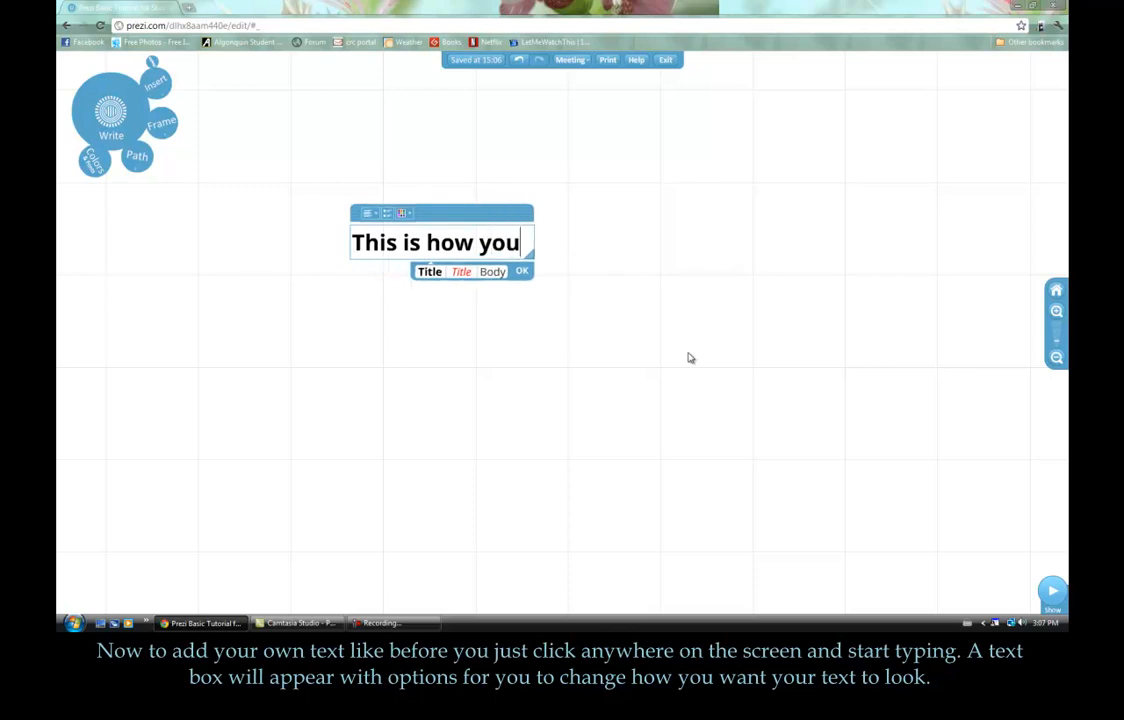
{"action": "type", "text": " add T"}
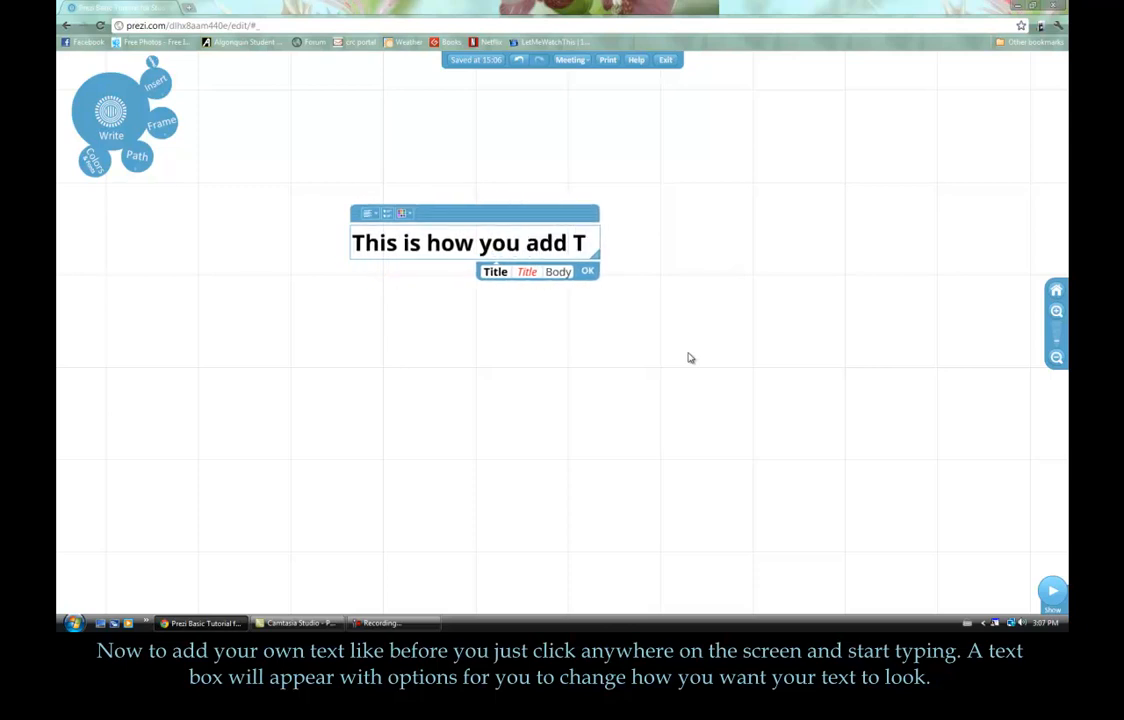
{"action": "type", "text": "ext."}
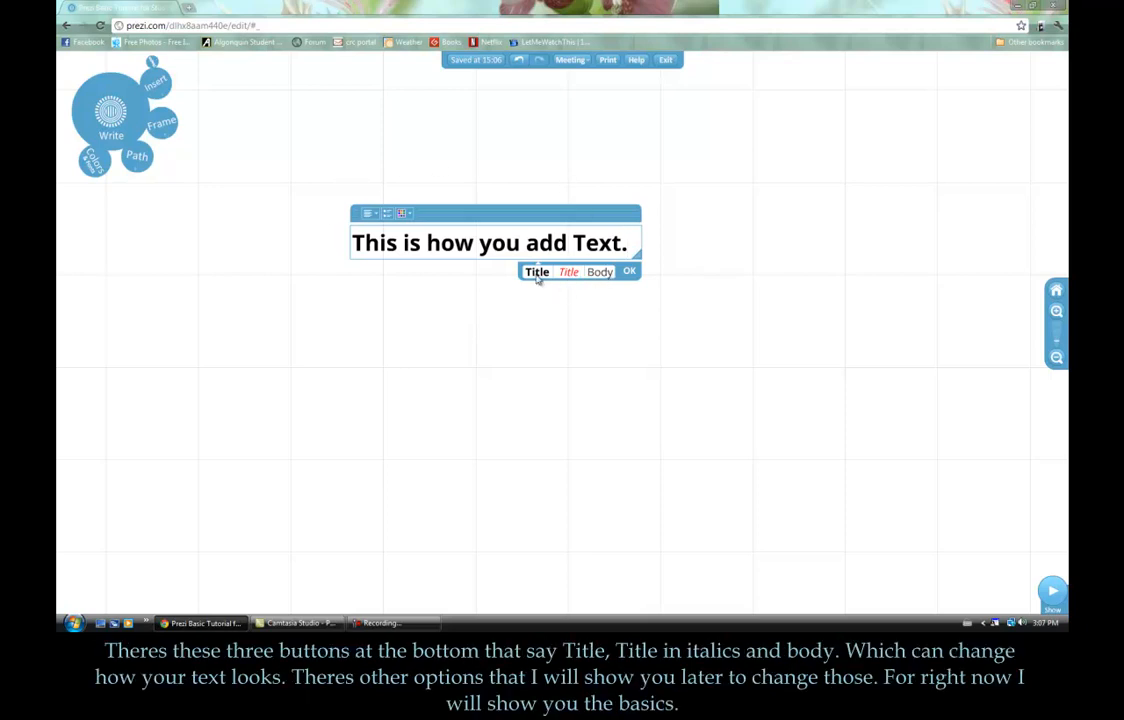
{"action": "left_click", "coordinate": [569, 274]}
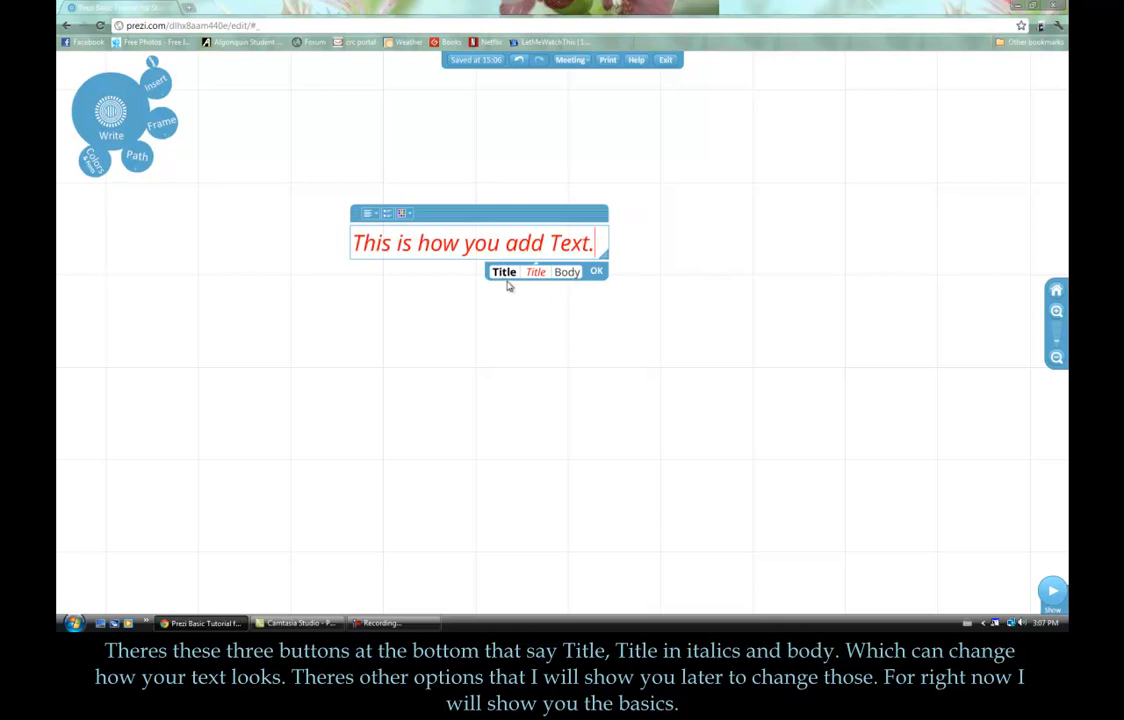
{"action": "left_click", "coordinate": [570, 272]}
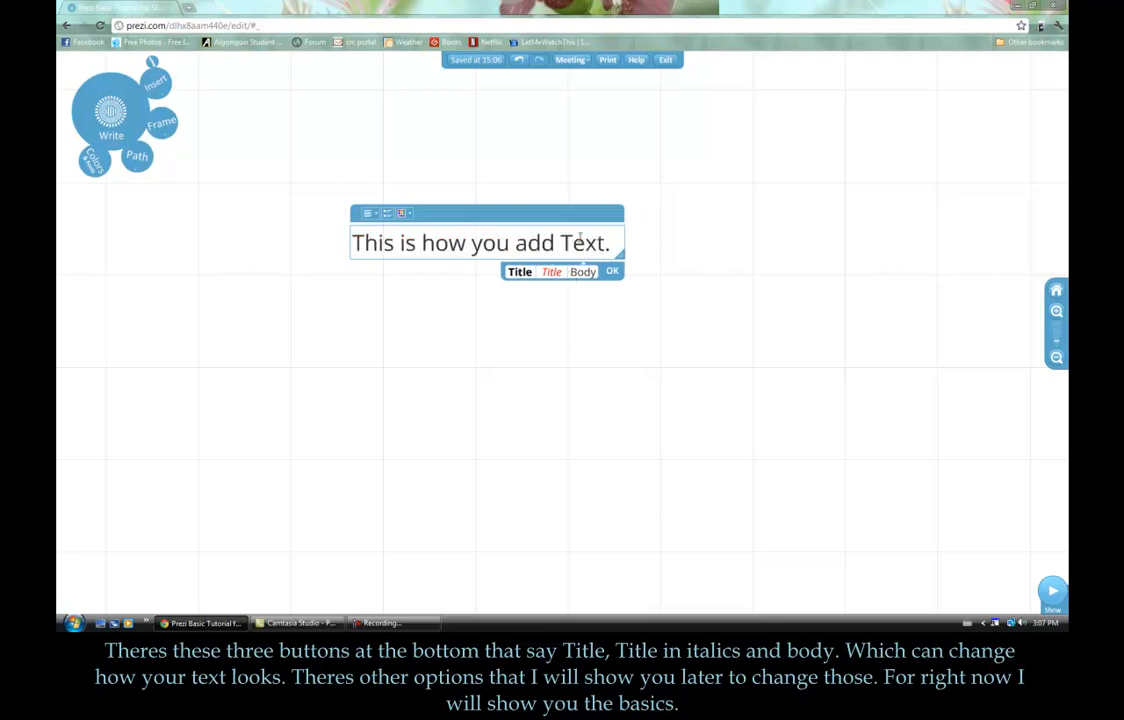
Color the whole line "This is how you add Text." bright pink.
{"action": "left_click_drag", "start_coordinate": [172, 211], "coordinate": [192, 177]}
{"action": "left_click_drag", "start_coordinate": [299, 248], "coordinate": [293, 276]}
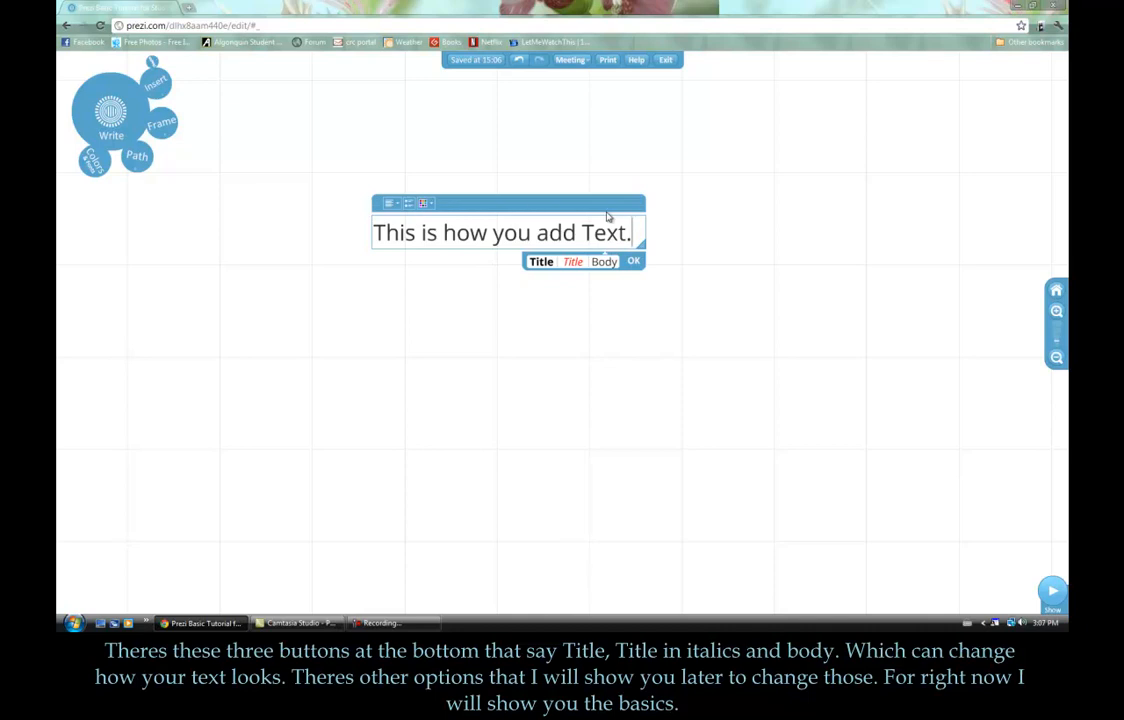
{"action": "left_click_drag", "start_coordinate": [630, 233], "coordinate": [359, 206]}
{"action": "left_click", "coordinate": [423, 203]}
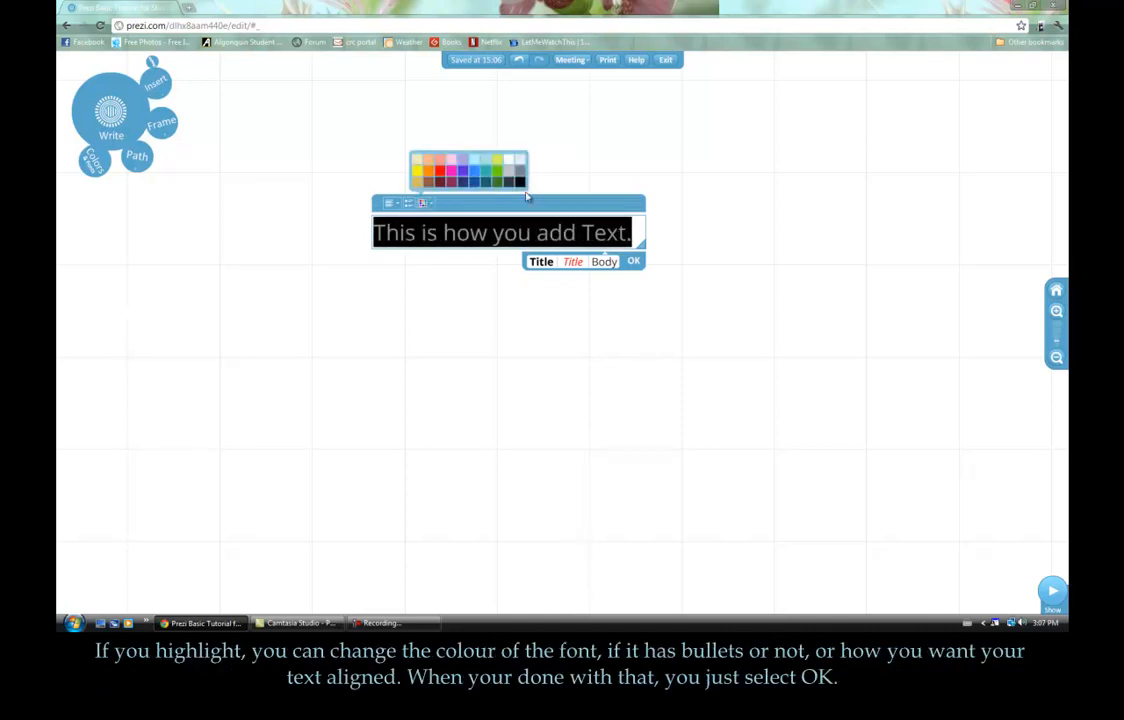
{"action": "left_click", "coordinate": [455, 175]}
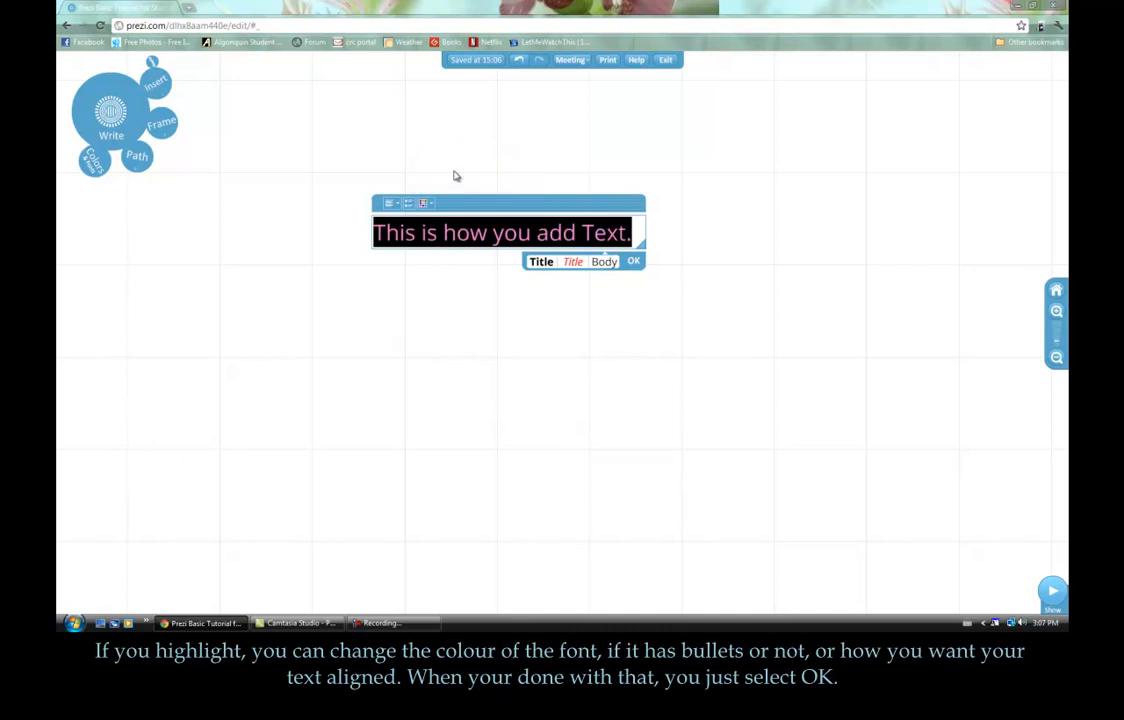
Try a bullet on the pink text and remove it, look at the alignment options, and finish editing the text.
{"action": "left_click", "coordinate": [410, 204]}
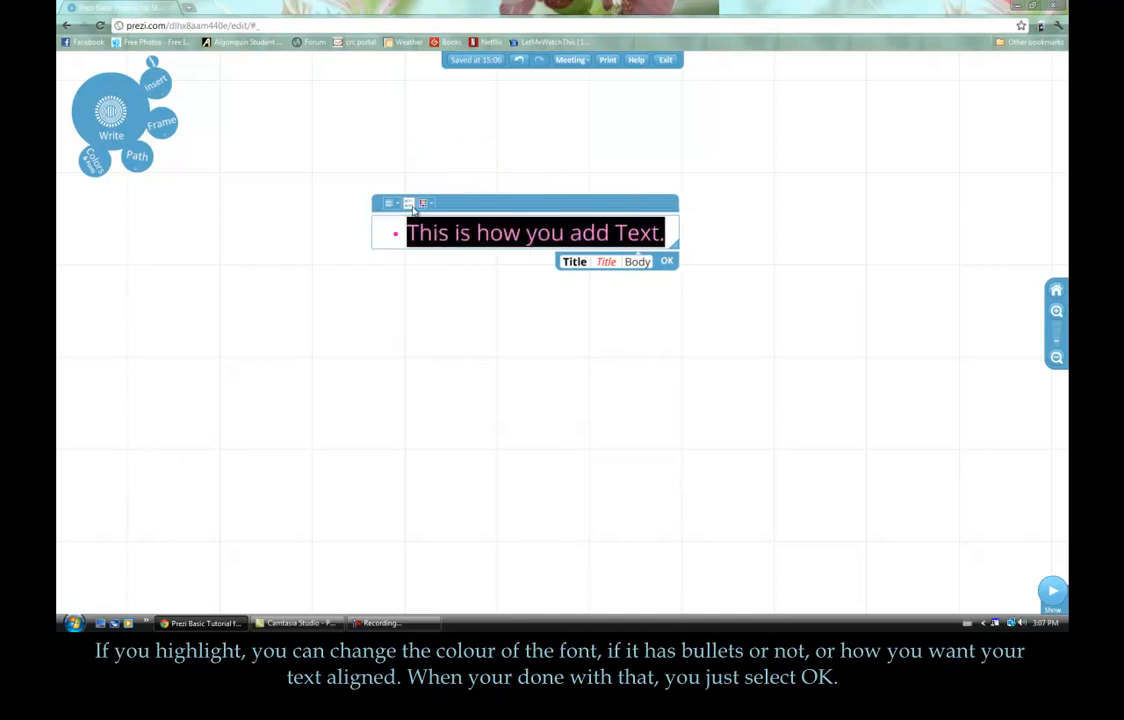
{"action": "left_click", "coordinate": [410, 205]}
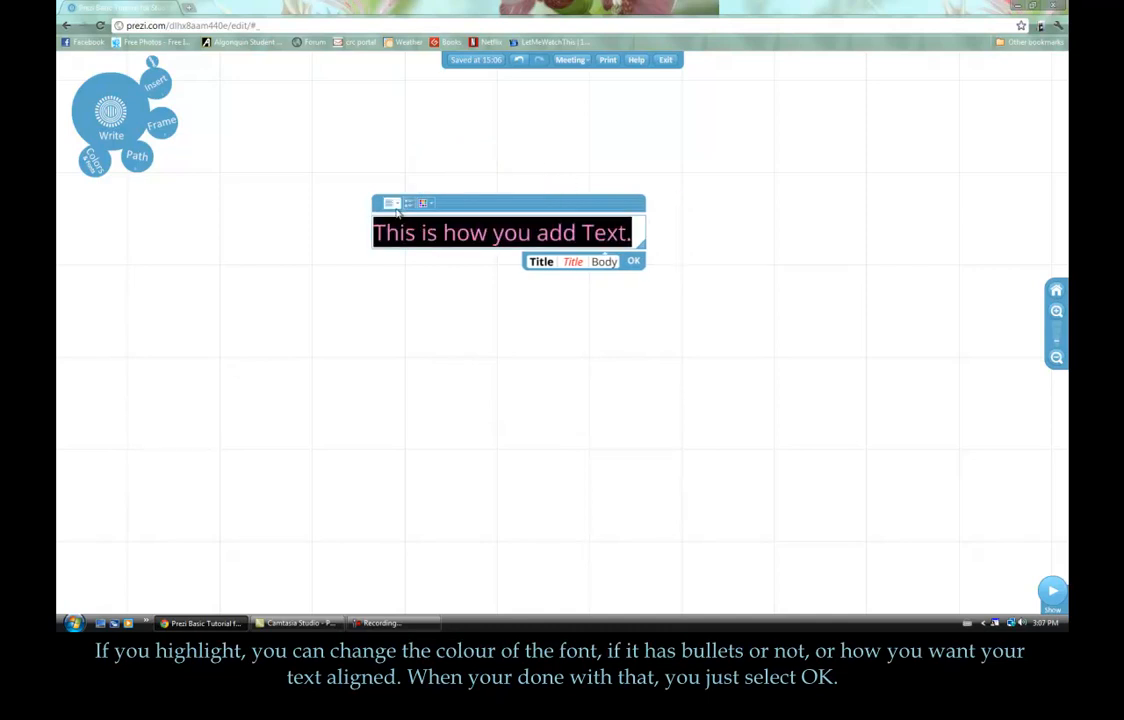
{"action": "left_click", "coordinate": [396, 205]}
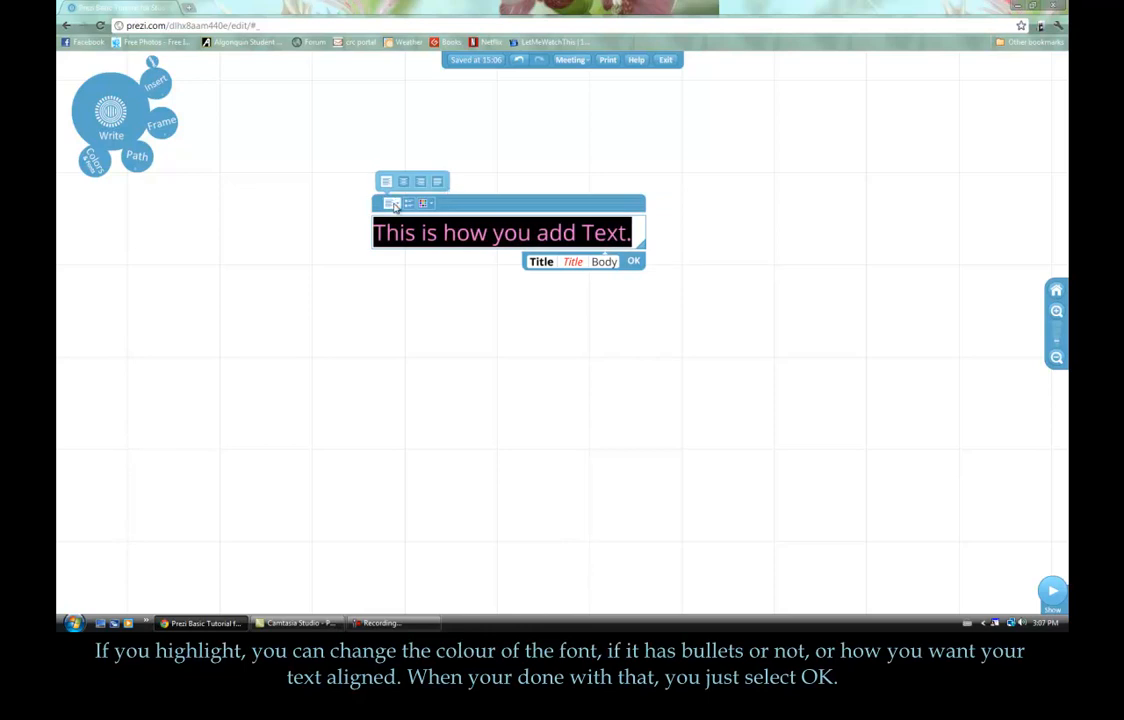
{"action": "left_click", "coordinate": [530, 232]}
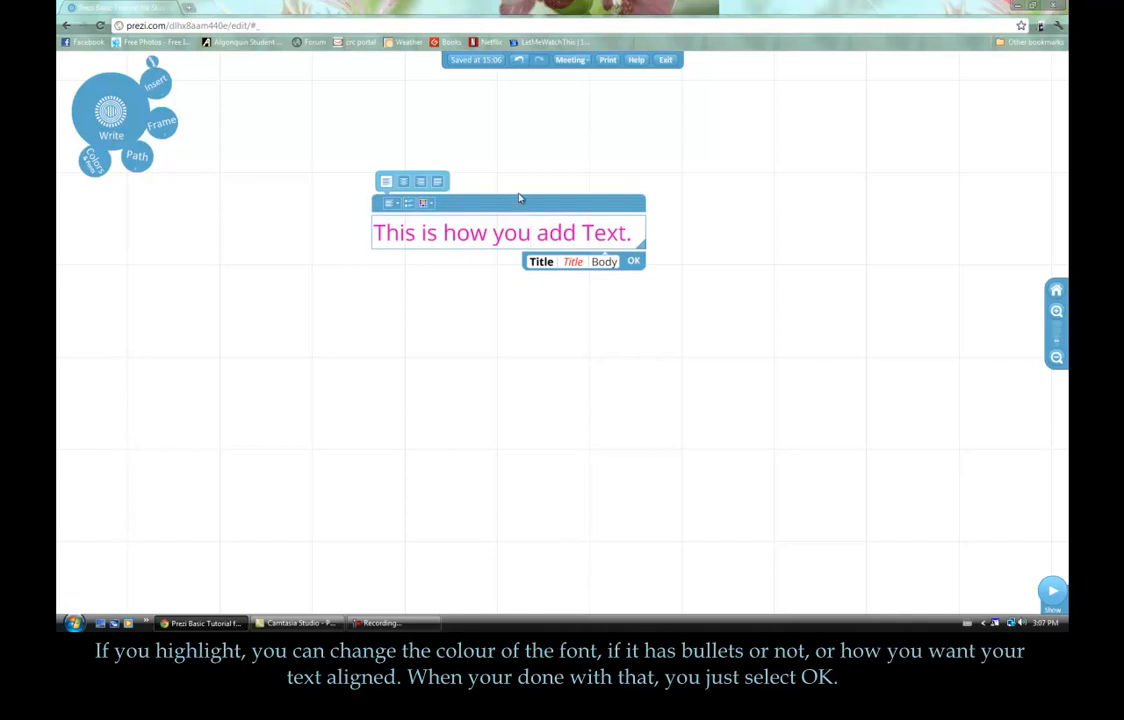
{"action": "left_click", "coordinate": [633, 262]}
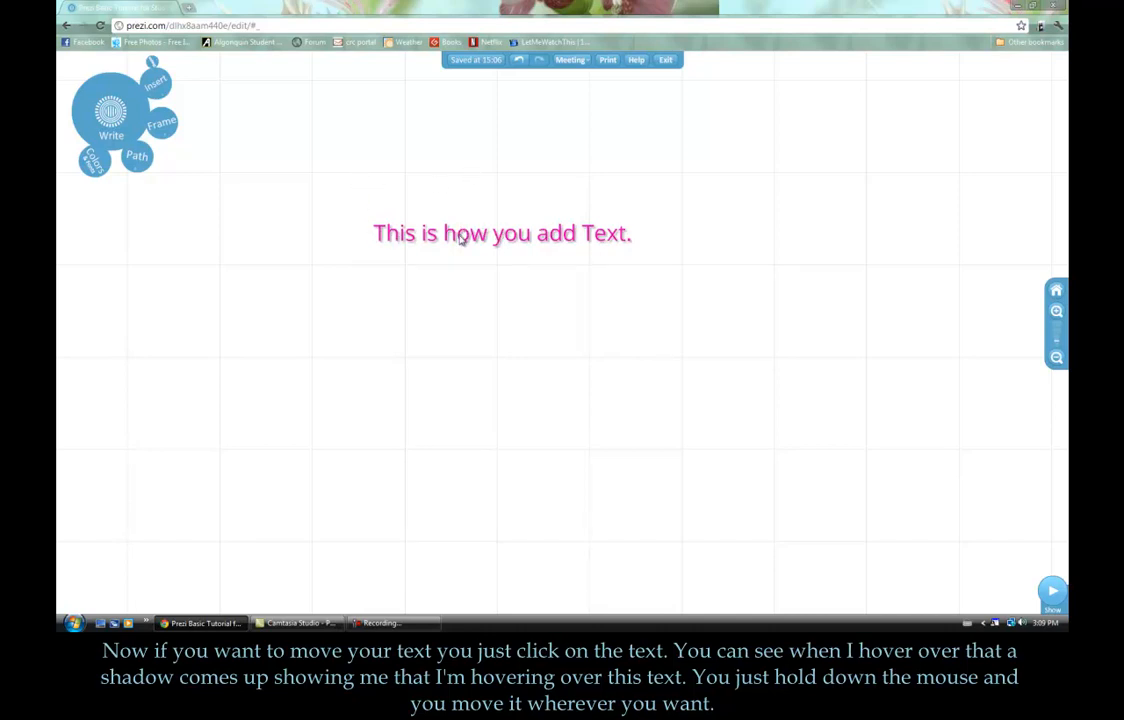
Move the pink text to the upper-left area of the canvas and enlarge it by about a third.
{"action": "left_click_drag", "start_coordinate": [460, 236], "coordinate": [286, 171]}
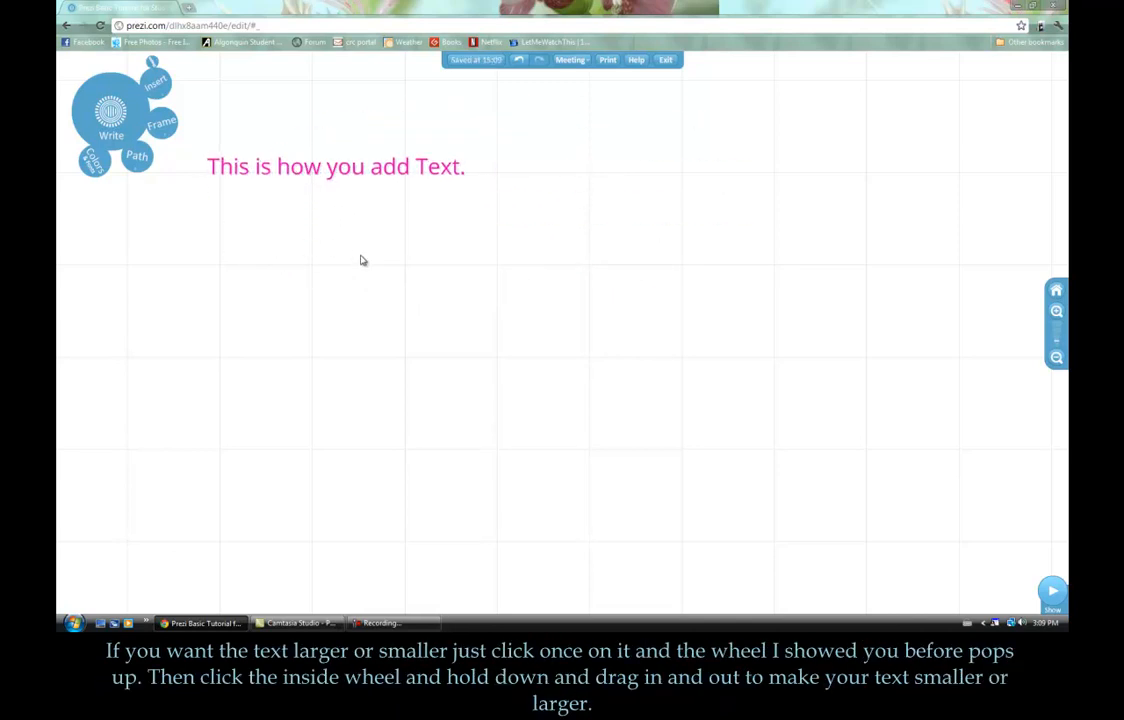
{"action": "left_click", "coordinate": [337, 172]}
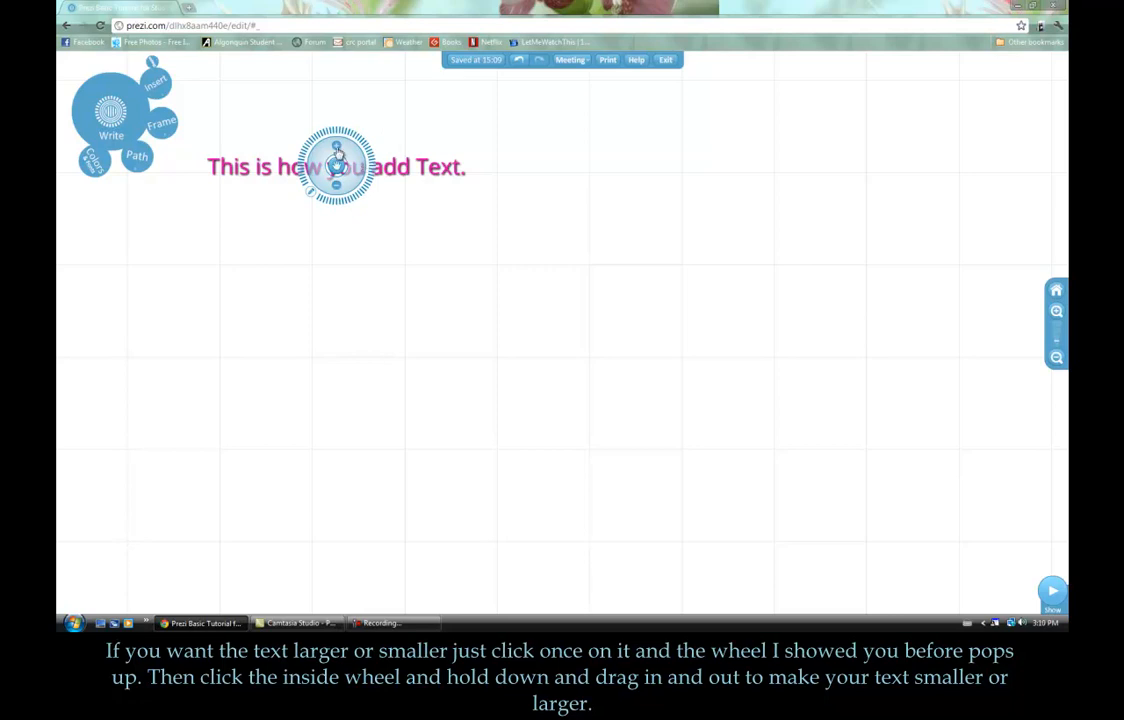
{"action": "mouse_move", "coordinate": [356, 170]}
{"action": "left_mouse_down"}
{"action": "mouse_move", "coordinate": [389, 166]}
{"action": "mouse_move", "coordinate": [351, 171]}
{"action": "mouse_move", "coordinate": [365, 172]}
{"action": "left_mouse_up"}
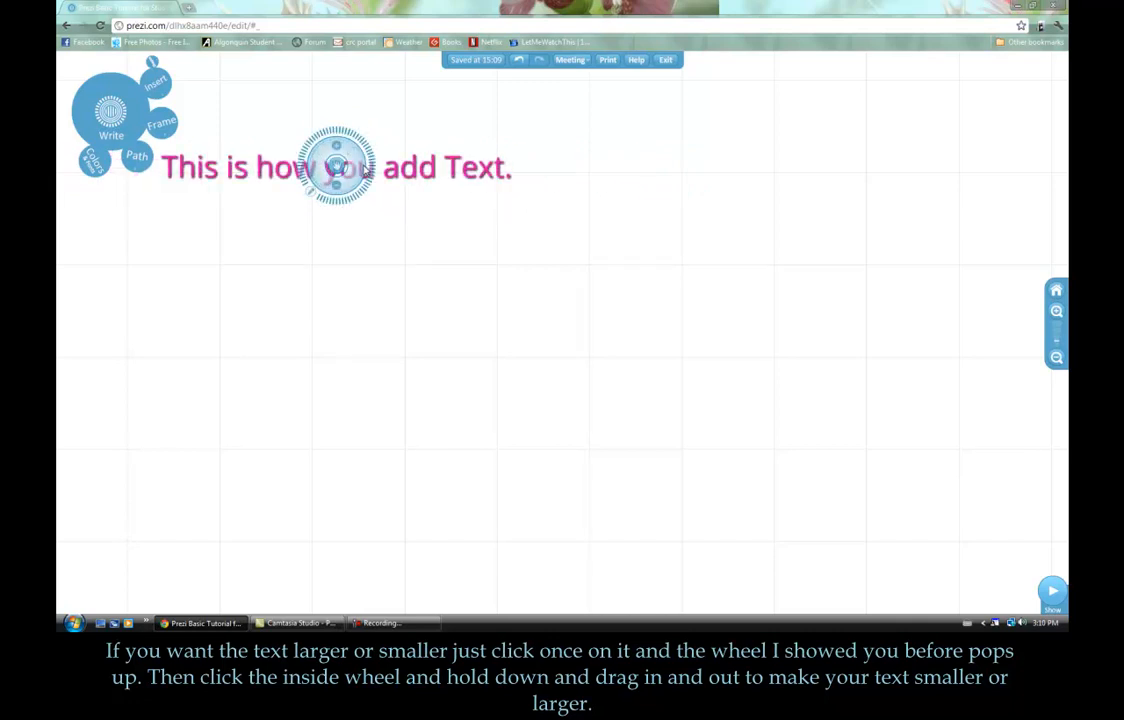
{"action": "left_click", "coordinate": [337, 190]}
{"action": "left_click", "coordinate": [337, 190]}
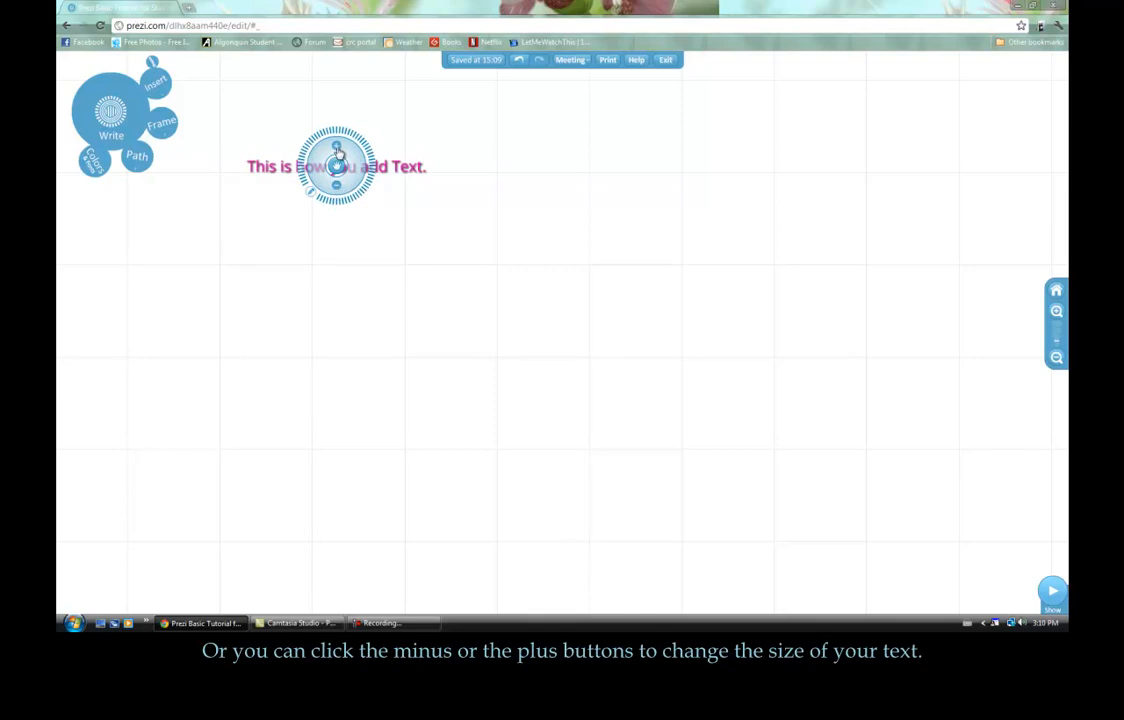
{"action": "left_click", "coordinate": [337, 147]}
{"action": "left_click", "coordinate": [337, 147]}
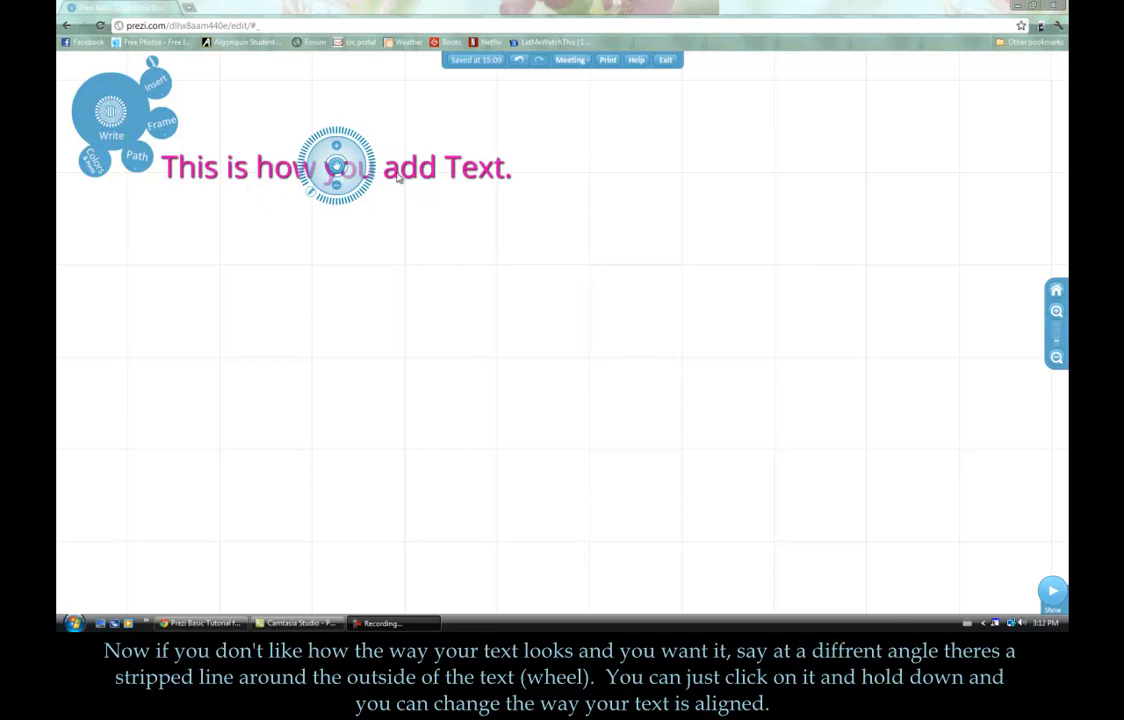
Rotate the pink text about 25 degrees counterclockwise so it slopes upward, and reopen and close its text editor.
{"action": "left_click_drag", "start_coordinate": [372, 163], "coordinate": [311, 108]}
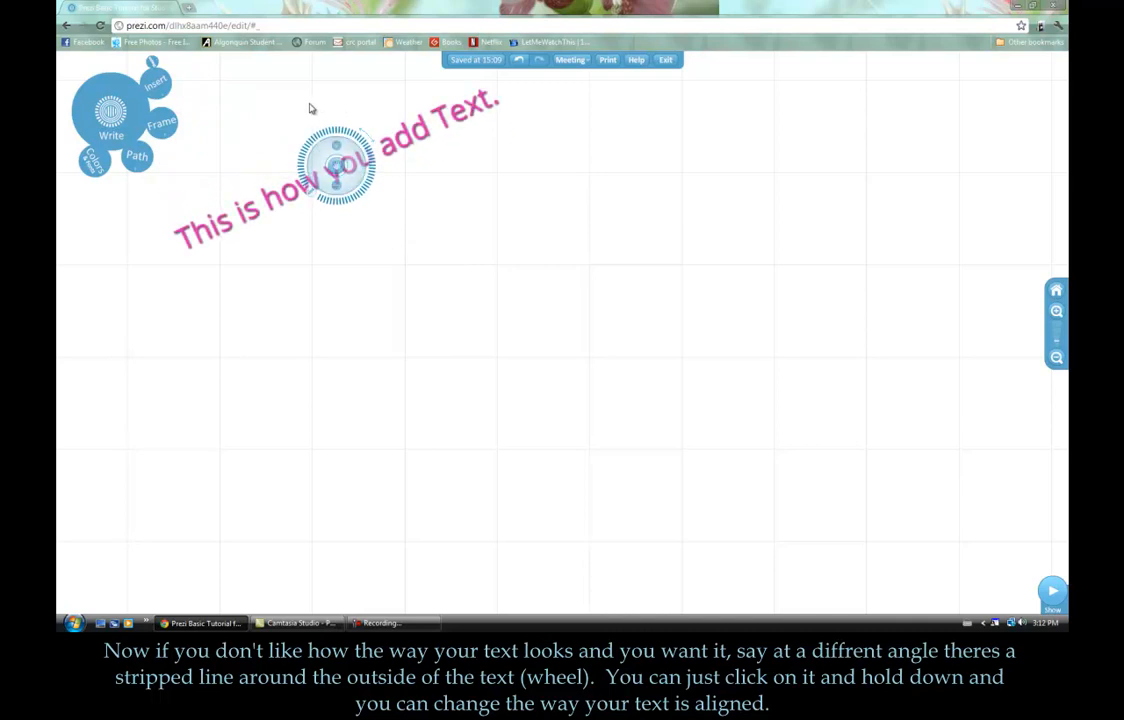
{"action": "double_click", "coordinate": [286, 200]}
{"action": "left_click", "coordinate": [515, 123]}
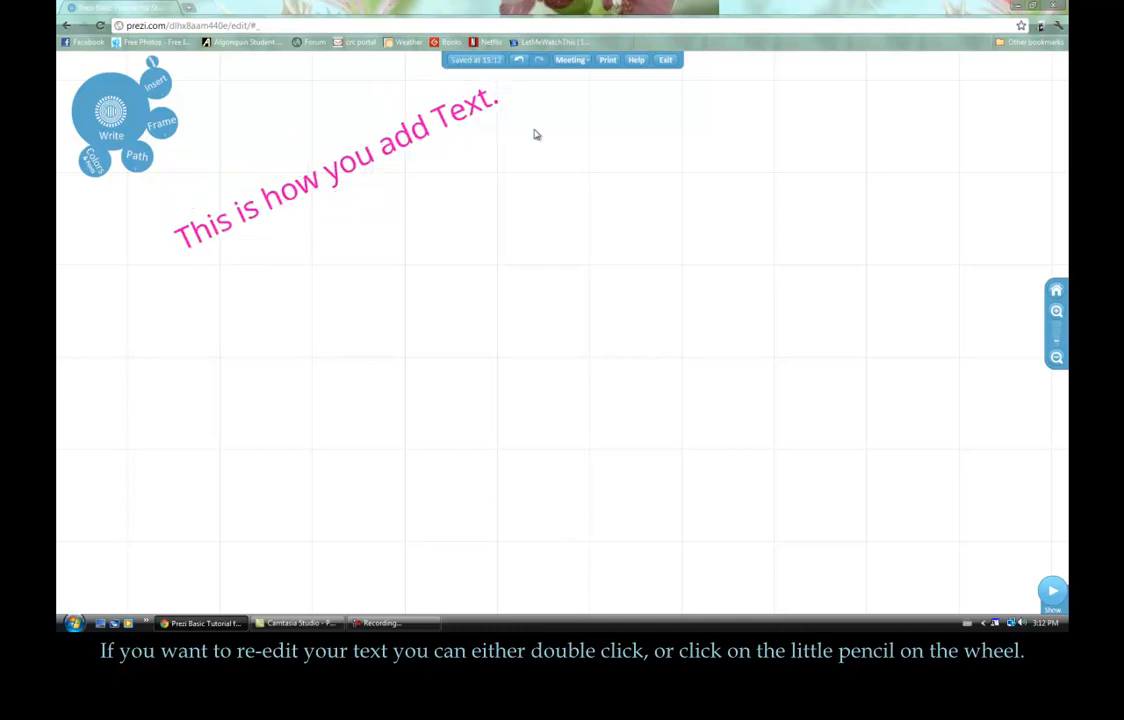
{"action": "left_click", "coordinate": [338, 165]}
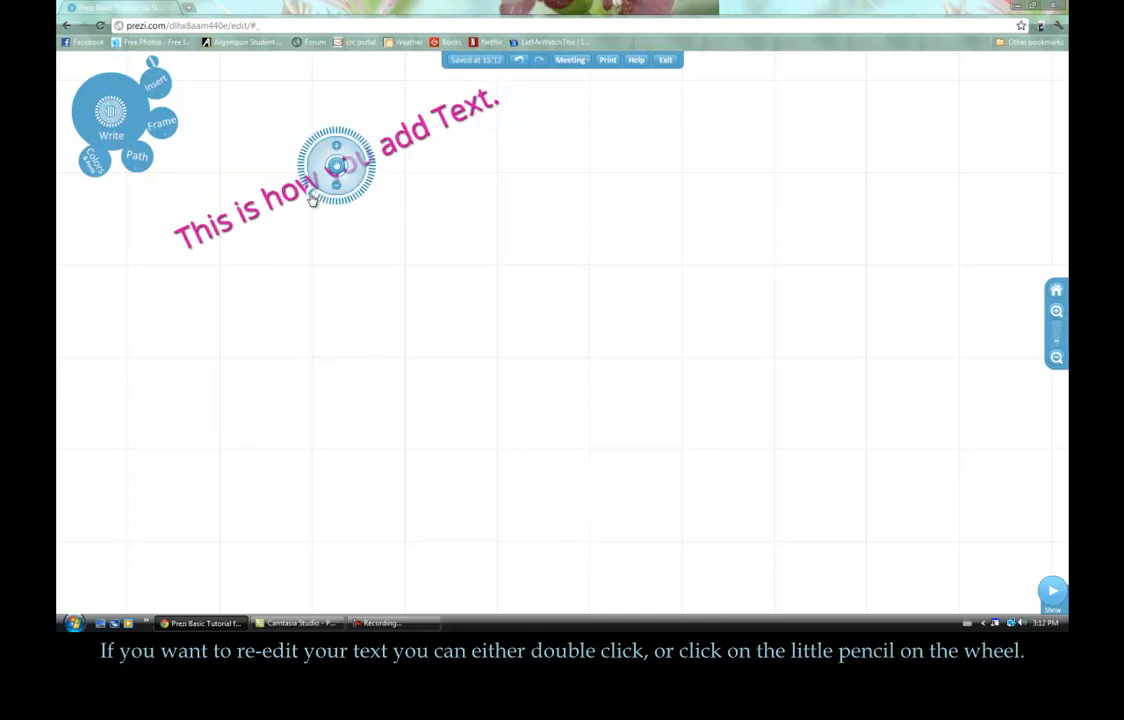
{"action": "left_click", "coordinate": [312, 197]}
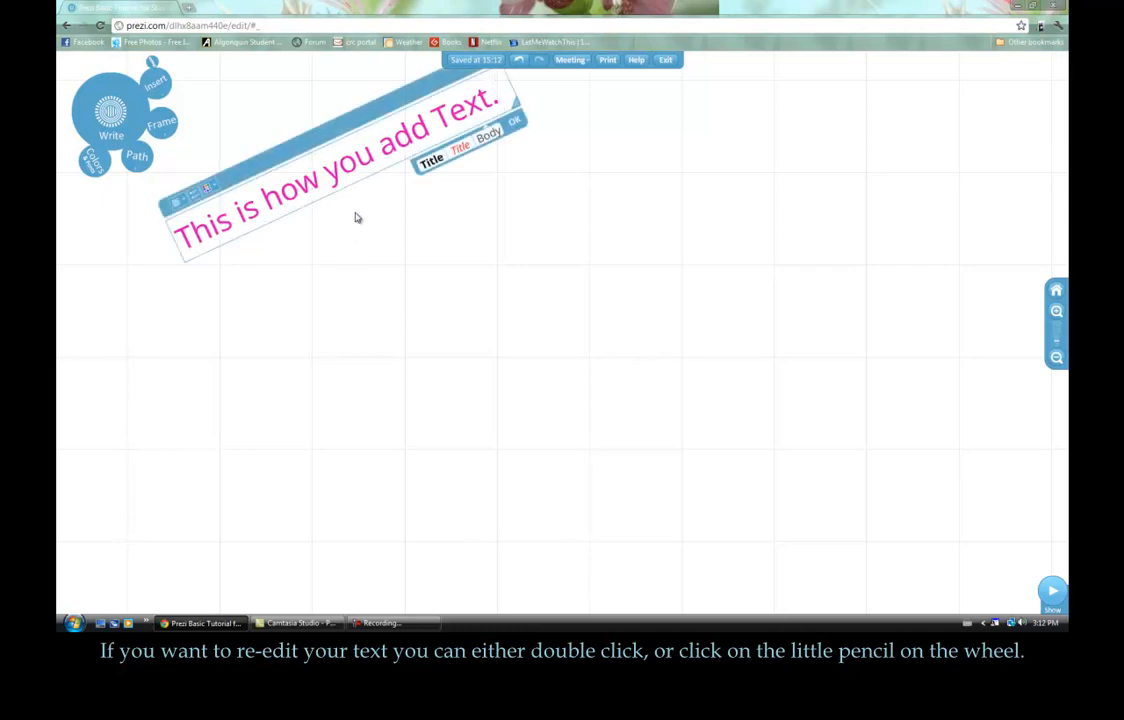
{"action": "left_click", "coordinate": [514, 122]}
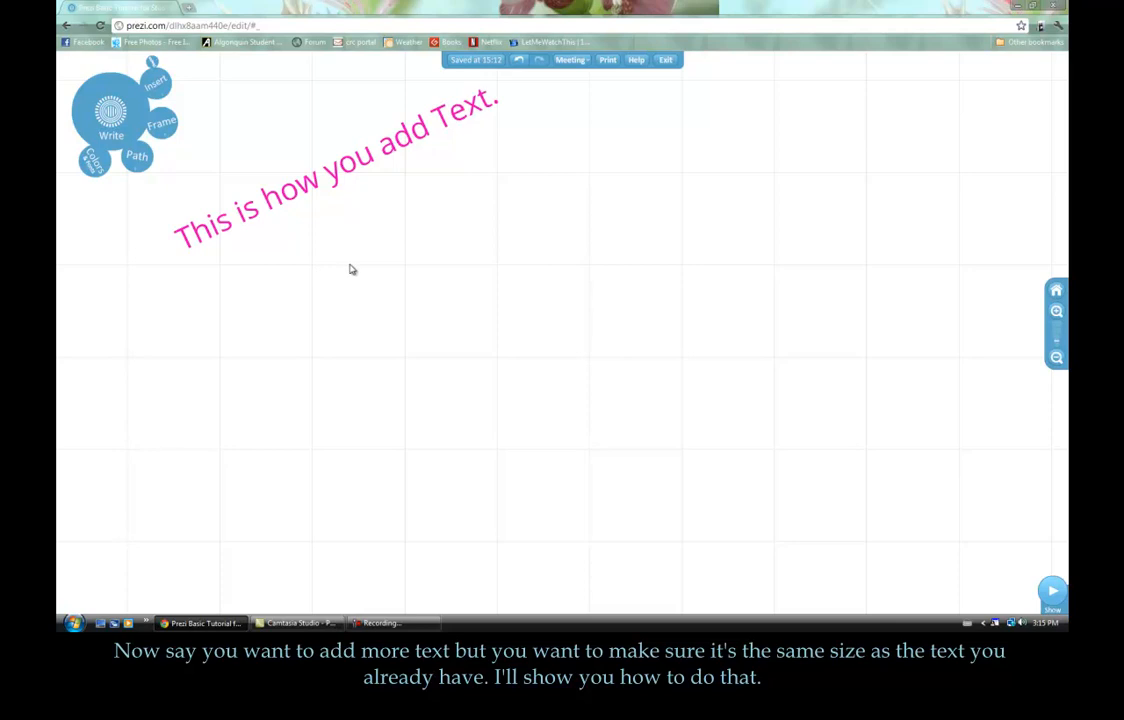
Add a second text reading "This is more text." in the Body style below the slanted pink text.
{"action": "double_click", "coordinate": [374, 253]}
{"action": "type", "text": "This is more text"}
{"action": "type", "text": "."}
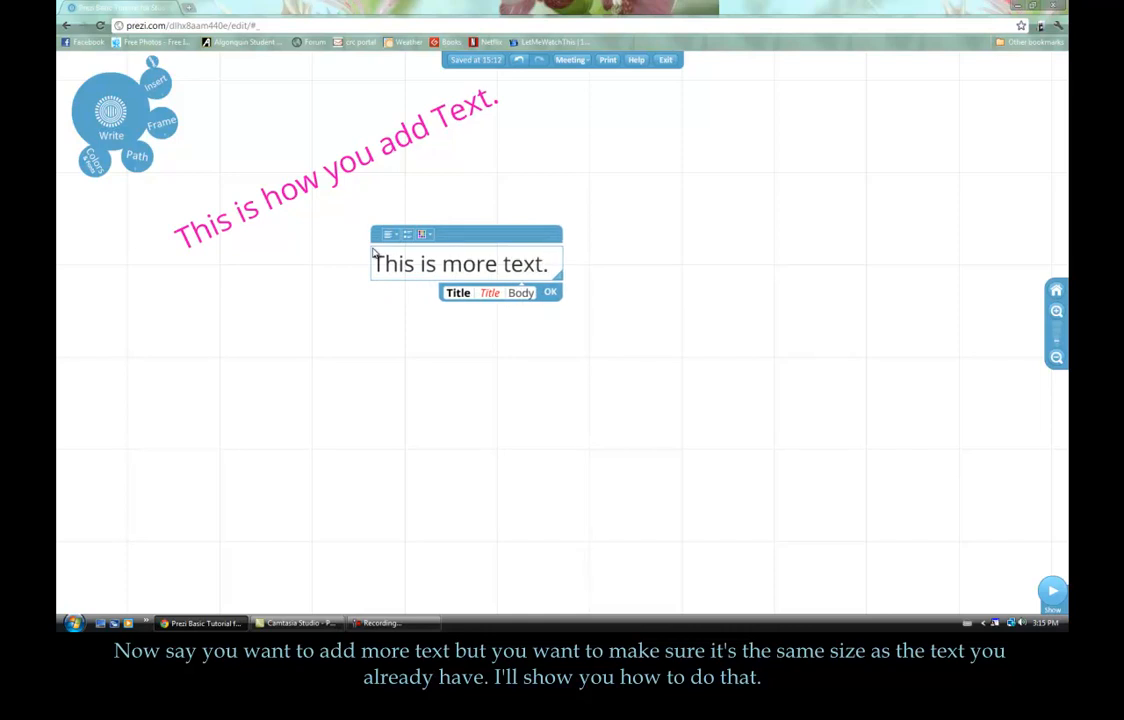
{"action": "left_click", "coordinate": [549, 292]}
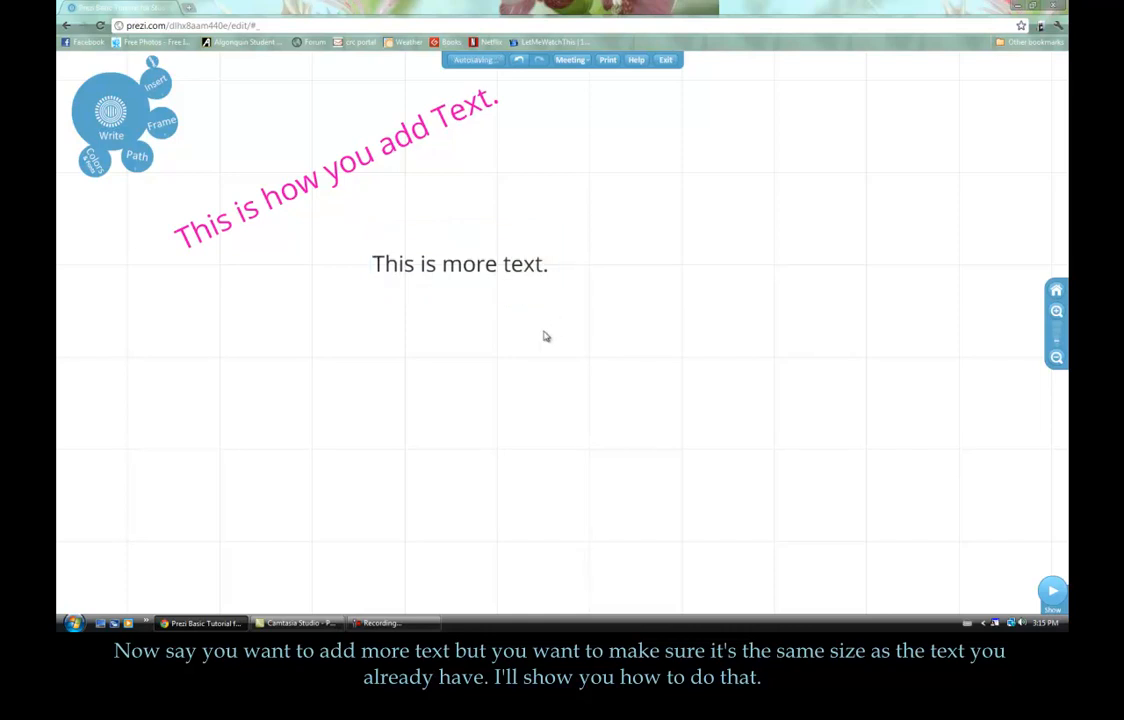
Enlarge "This is more text." to match the size of the slanted pink text, and move it farther right on the canvas.
{"action": "left_click", "coordinate": [457, 270]}
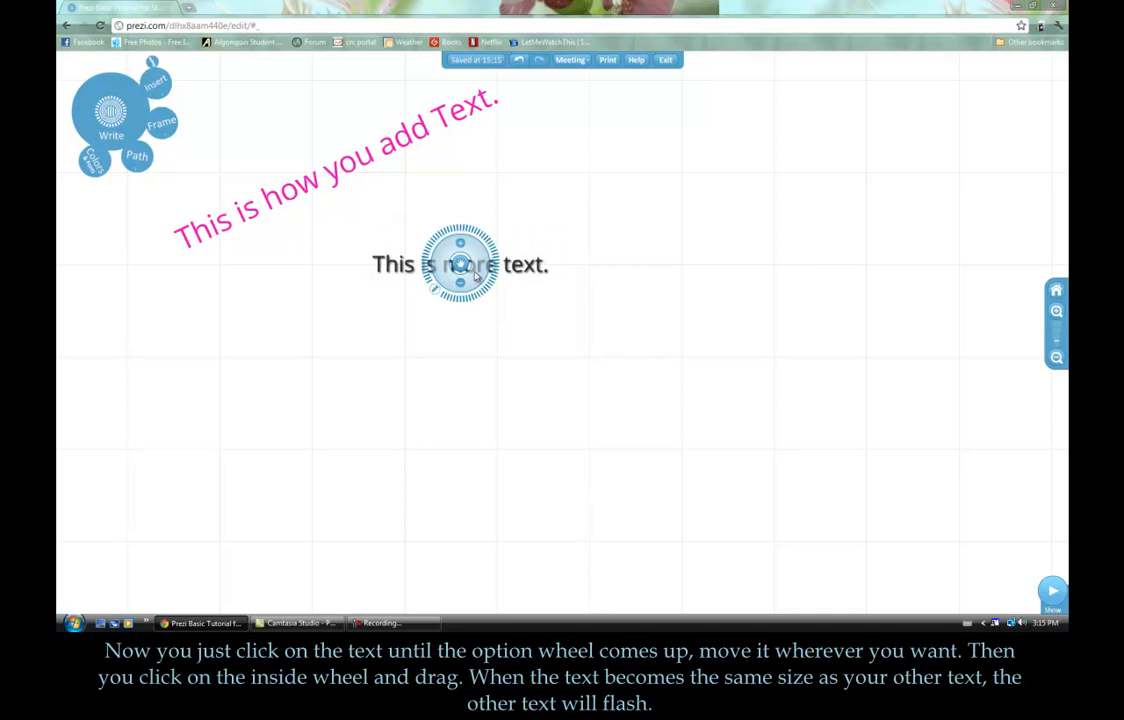
{"action": "mouse_move", "coordinate": [460, 265]}
{"action": "left_mouse_down"}
{"action": "mouse_move", "coordinate": [409, 262]}
{"action": "mouse_move", "coordinate": [470, 240]}
{"action": "mouse_move", "coordinate": [458, 247]}
{"action": "left_mouse_up"}
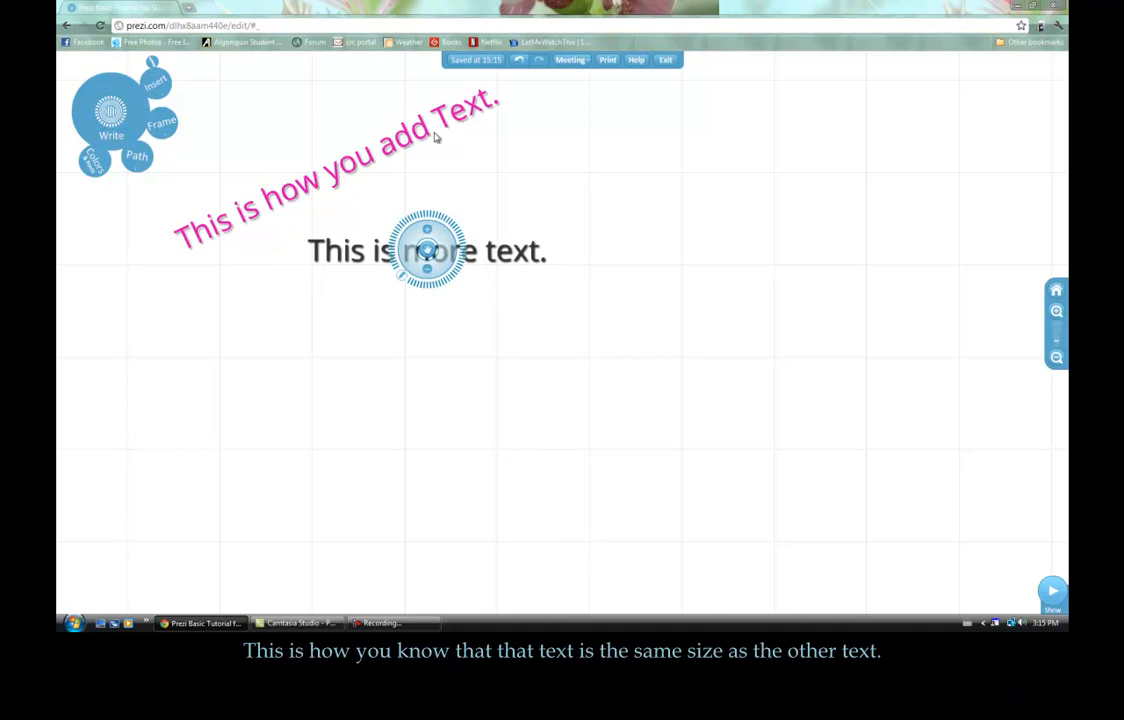
{"action": "left_click_drag", "start_coordinate": [427, 251], "coordinate": [555, 236]}
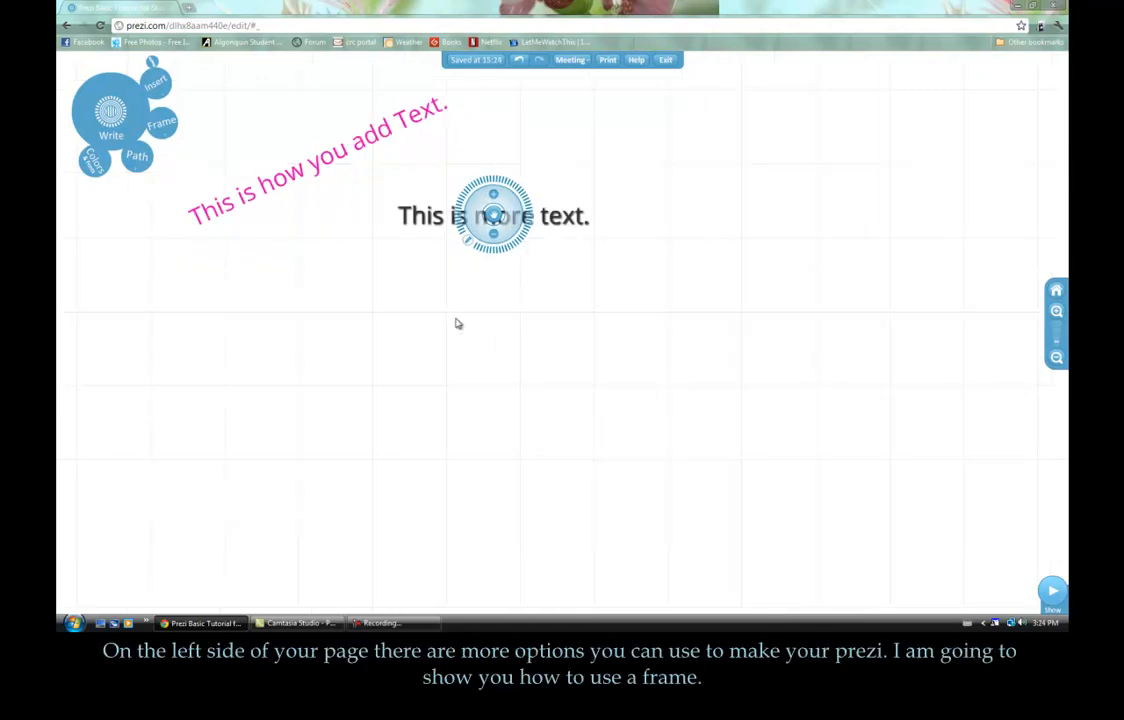
{"action": "left_click", "coordinate": [456, 323]}
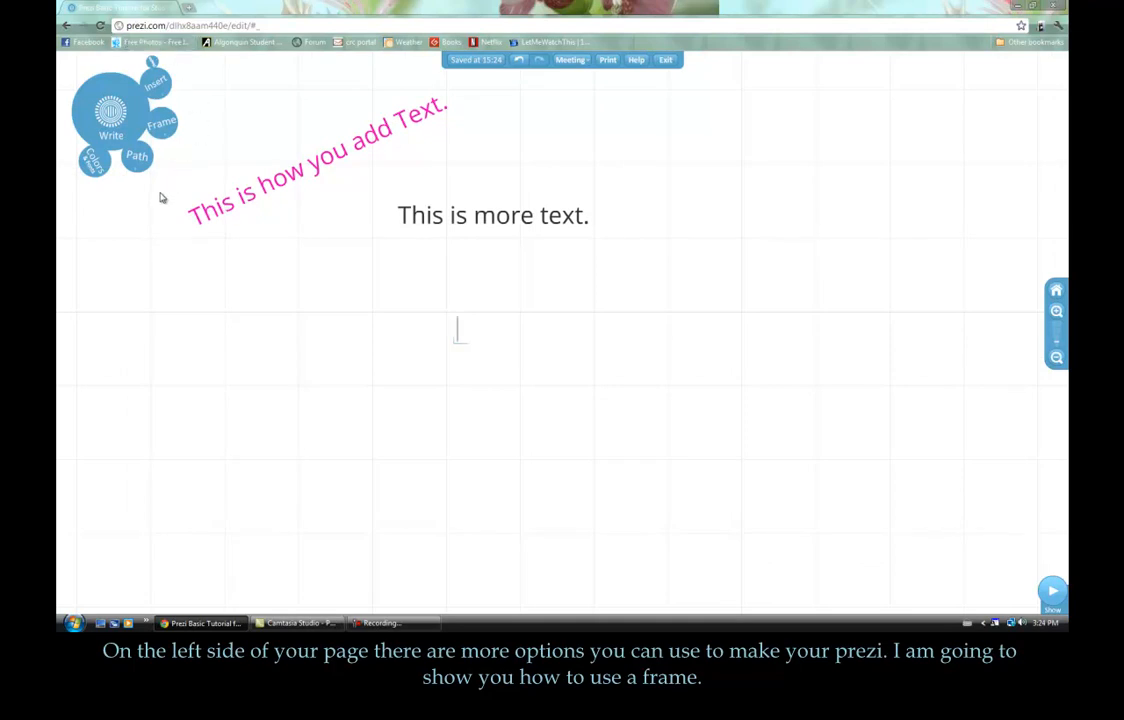
Draw a rounded rectangular frame around "This is more text.".
{"action": "left_click", "coordinate": [164, 126]}
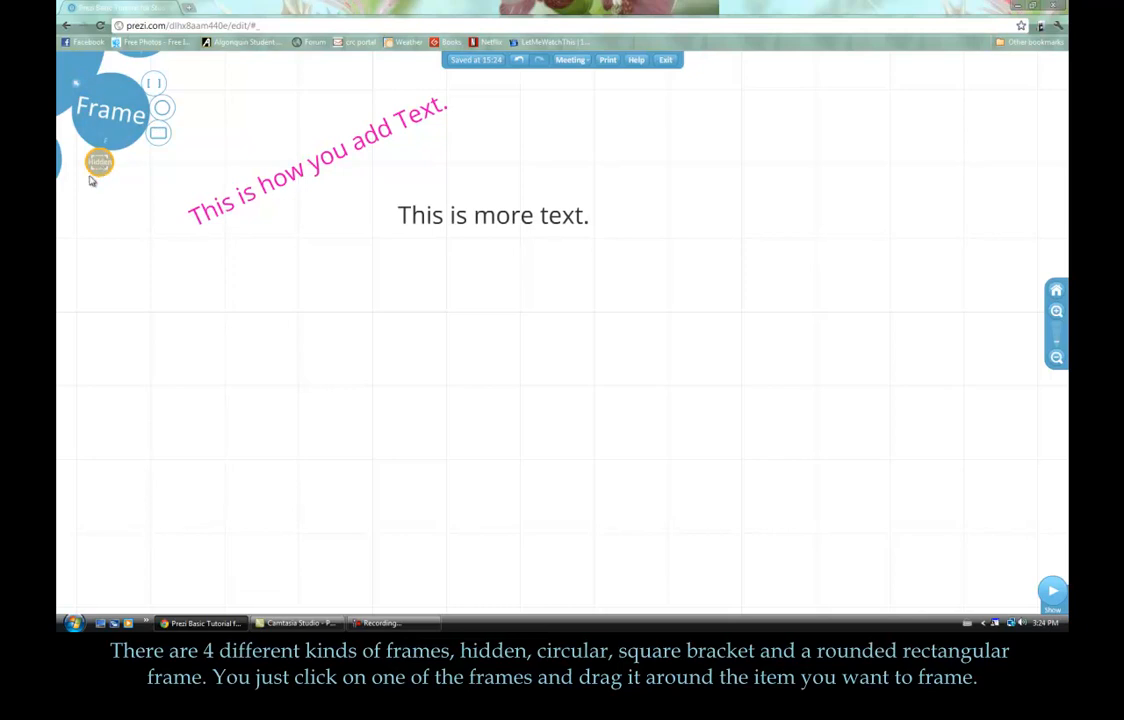
{"action": "left_click", "coordinate": [160, 134]}
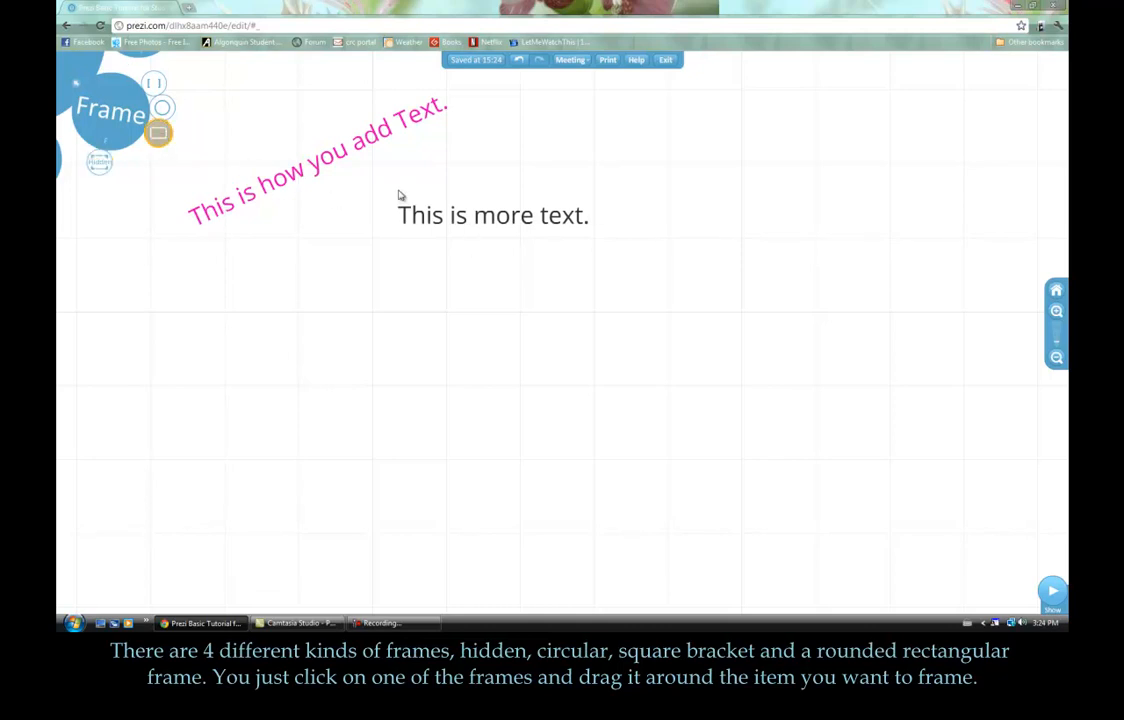
{"action": "left_click_drag", "start_coordinate": [383, 181], "coordinate": [602, 267]}
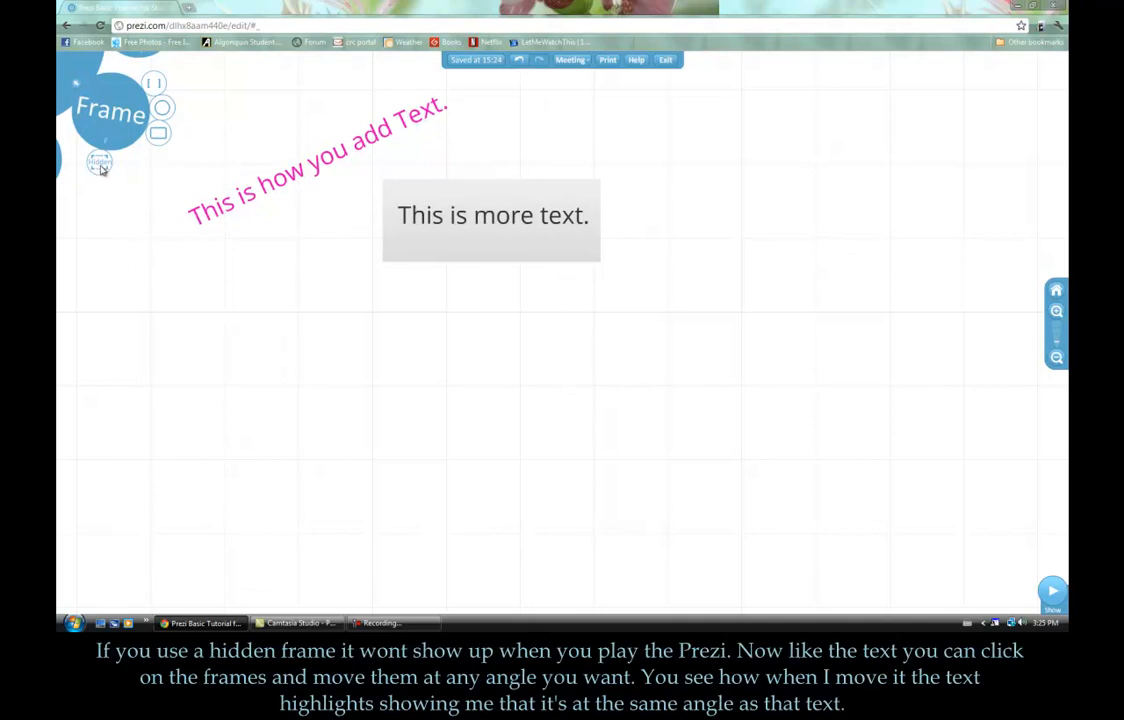
Draw a hidden frame, rotate it about 25 degrees counterclockwise to match the slanted pink text, and position it around that text.
{"action": "left_click", "coordinate": [100, 165]}
{"action": "left_click_drag", "start_coordinate": [157, 191], "coordinate": [480, 270]}
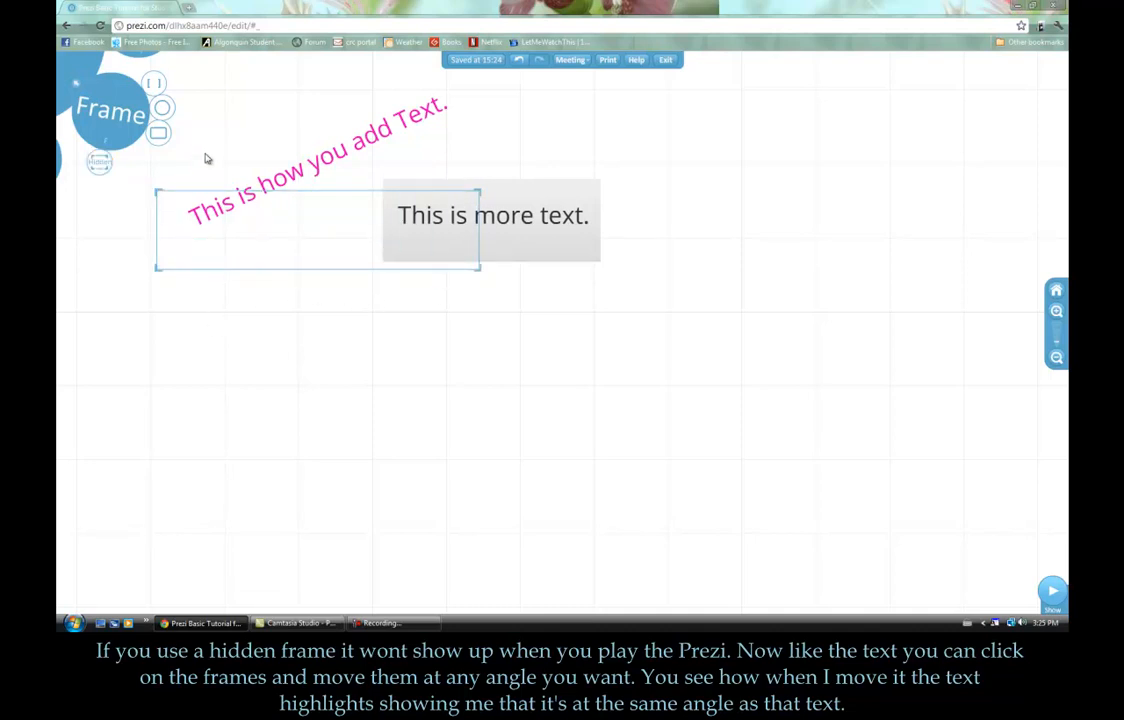
{"action": "left_click", "coordinate": [318, 197]}
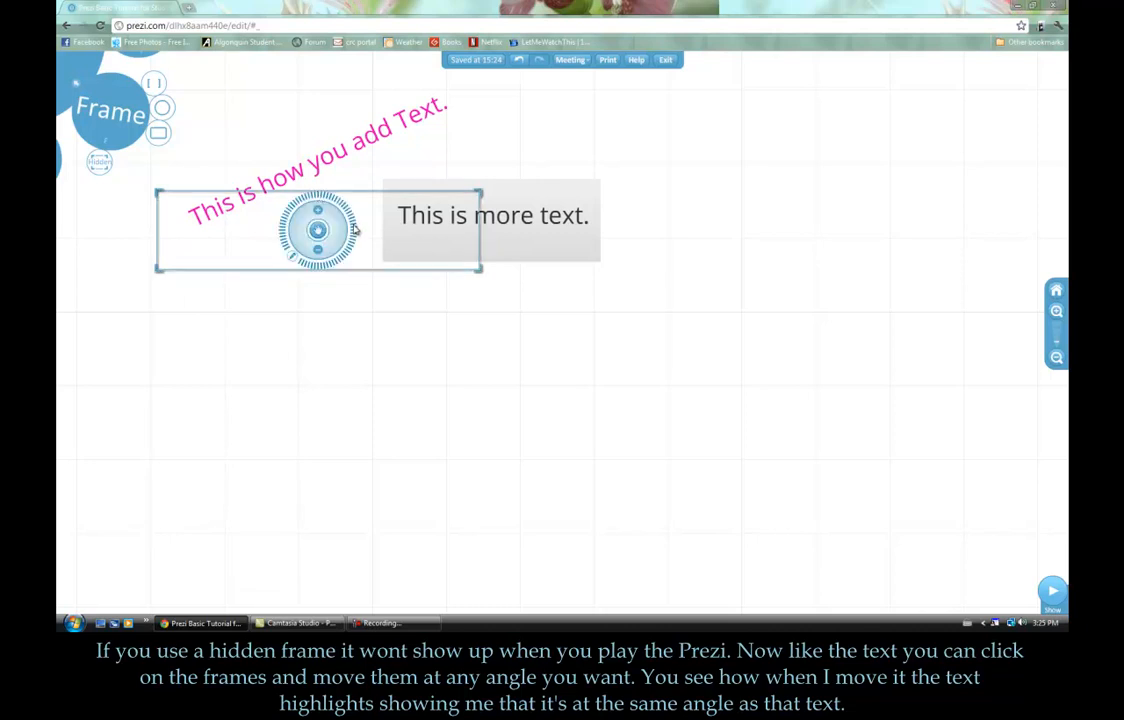
{"action": "left_click_drag", "start_coordinate": [355, 225], "coordinate": [301, 197]}
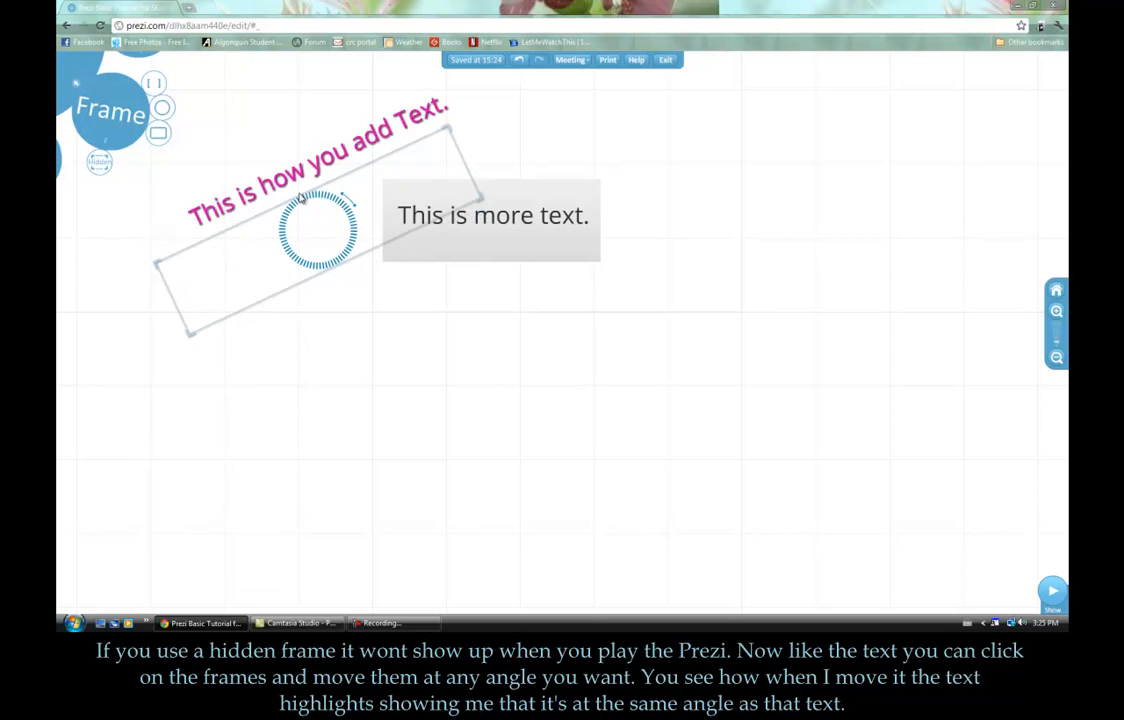
{"action": "left_click_drag", "start_coordinate": [301, 197], "coordinate": [311, 166]}
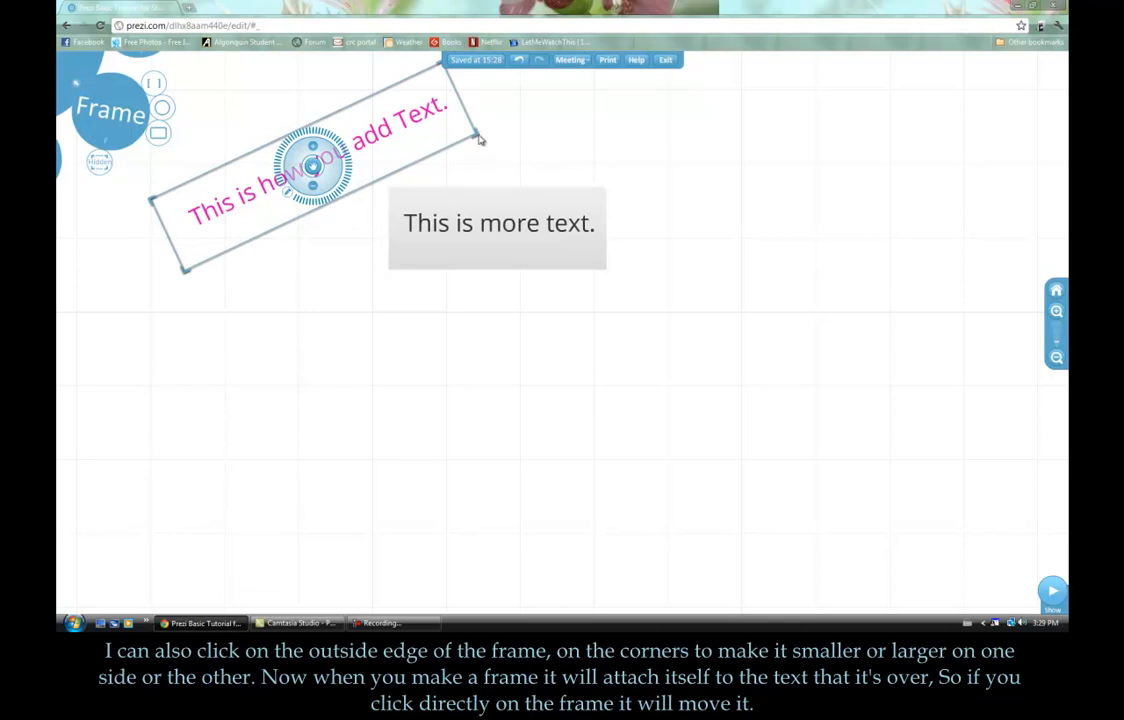
Tighten the hidden frame around the pink text by its lower corners, and move the gray-framed text to the right.
{"action": "mouse_move", "coordinate": [477, 137]}
{"action": "left_mouse_down"}
{"action": "mouse_move", "coordinate": [503, 142]}
{"action": "mouse_move", "coordinate": [475, 132]}
{"action": "left_mouse_up"}
{"action": "mouse_move", "coordinate": [183, 268]}
{"action": "left_mouse_down"}
{"action": "mouse_move", "coordinate": [163, 283]}
{"action": "mouse_move", "coordinate": [188, 262]}
{"action": "left_mouse_up"}
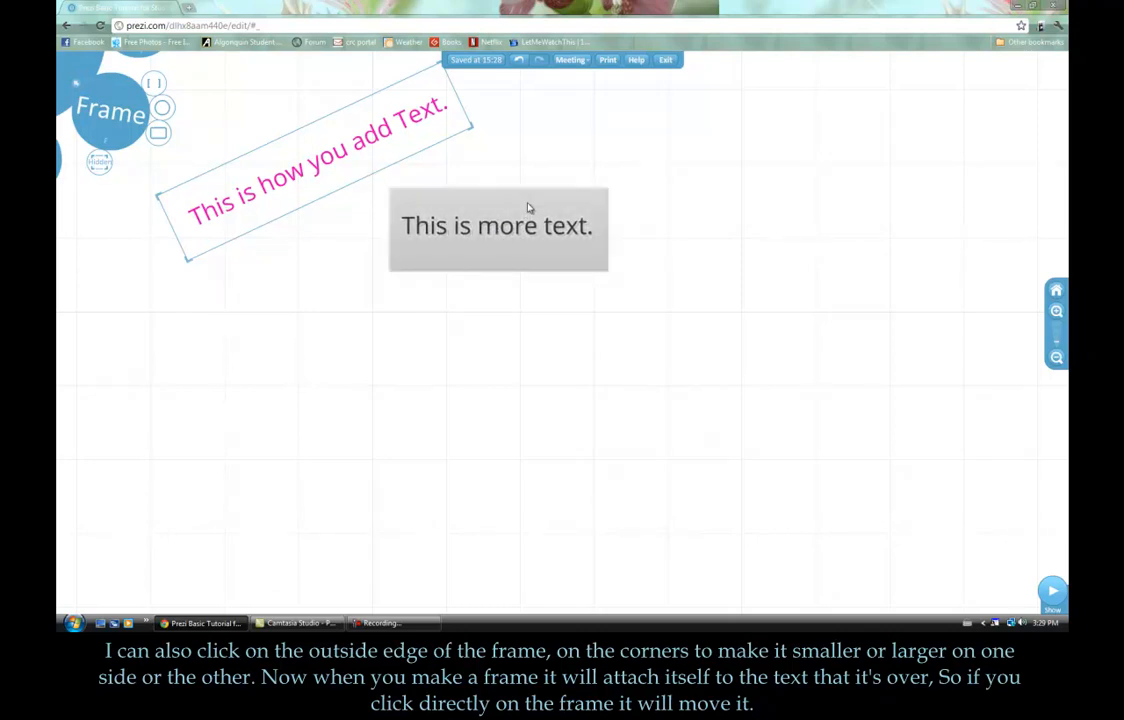
{"action": "left_click_drag", "start_coordinate": [529, 207], "coordinate": [601, 233]}
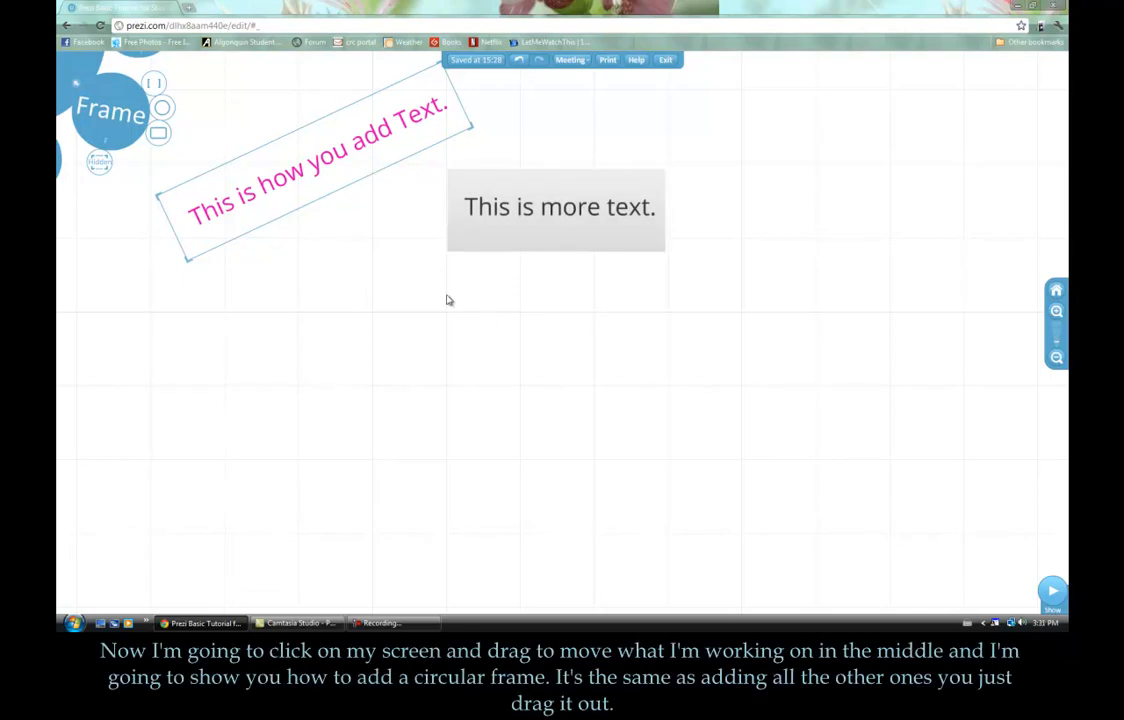
Draw a circular frame and move it to the middle of the canvas so it overlaps both framed texts.
{"action": "left_click_drag", "start_coordinate": [367, 260], "coordinate": [502, 391]}
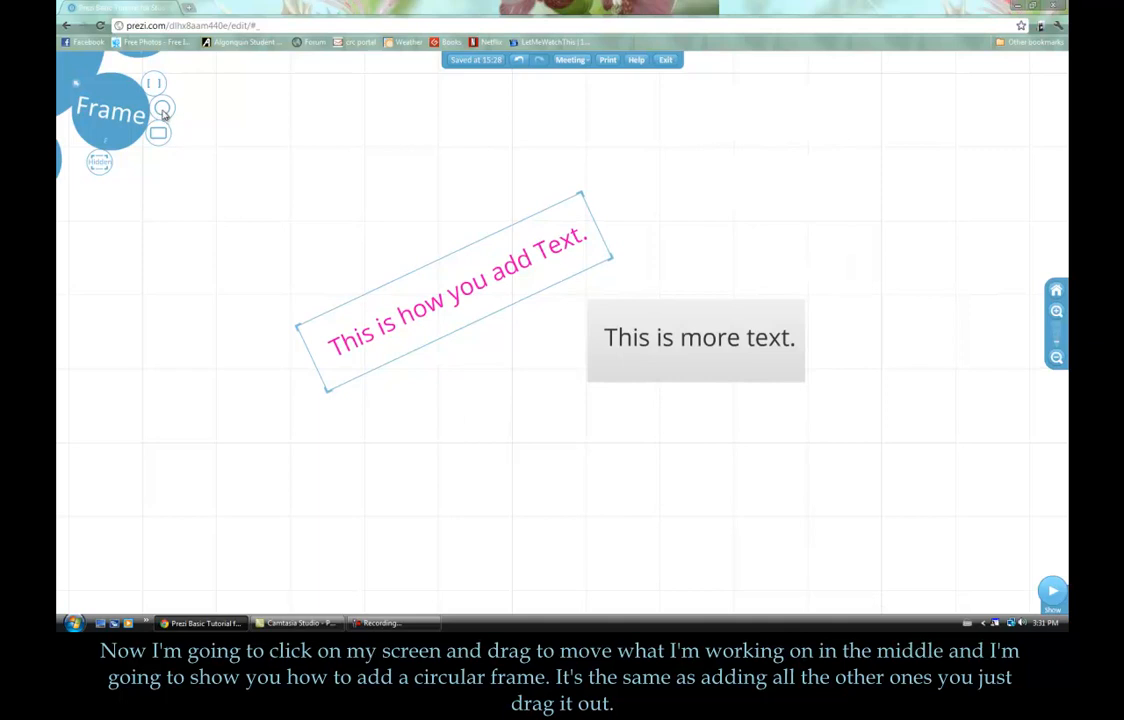
{"action": "left_click_drag", "start_coordinate": [233, 108], "coordinate": [519, 240]}
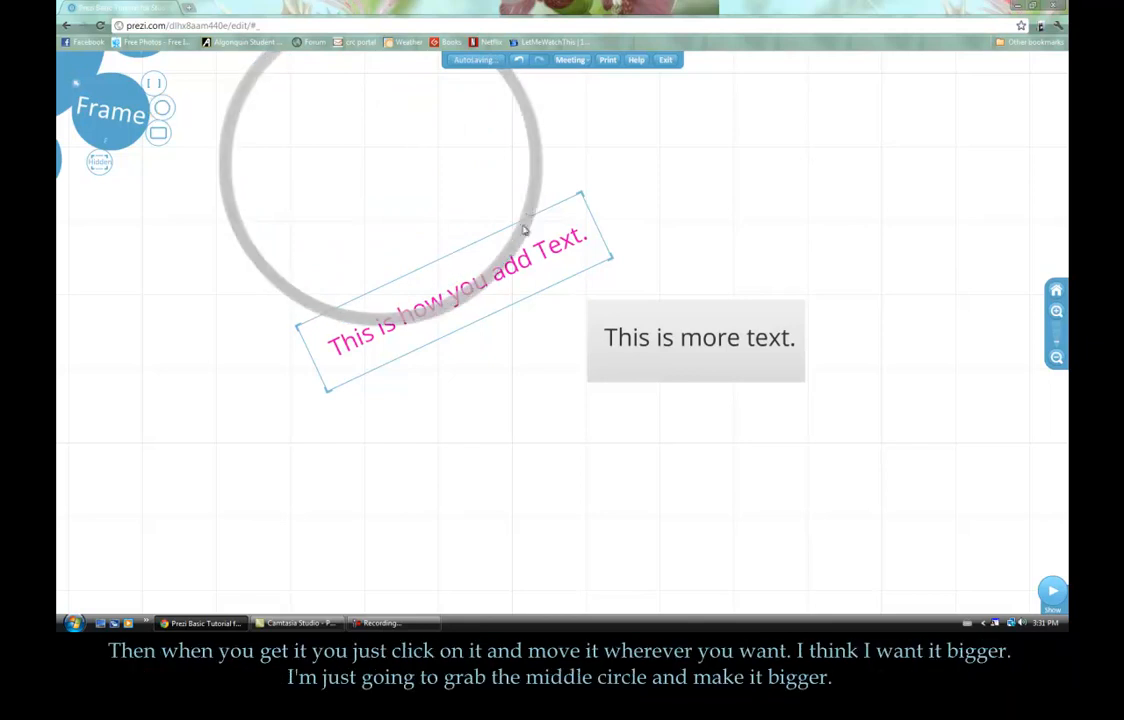
{"action": "left_click_drag", "start_coordinate": [534, 197], "coordinate": [731, 342]}
Center the circular frame on both framed texts and enlarge it to about twice its size so it encloses them.
{"action": "mouse_move", "coordinate": [727, 280]}
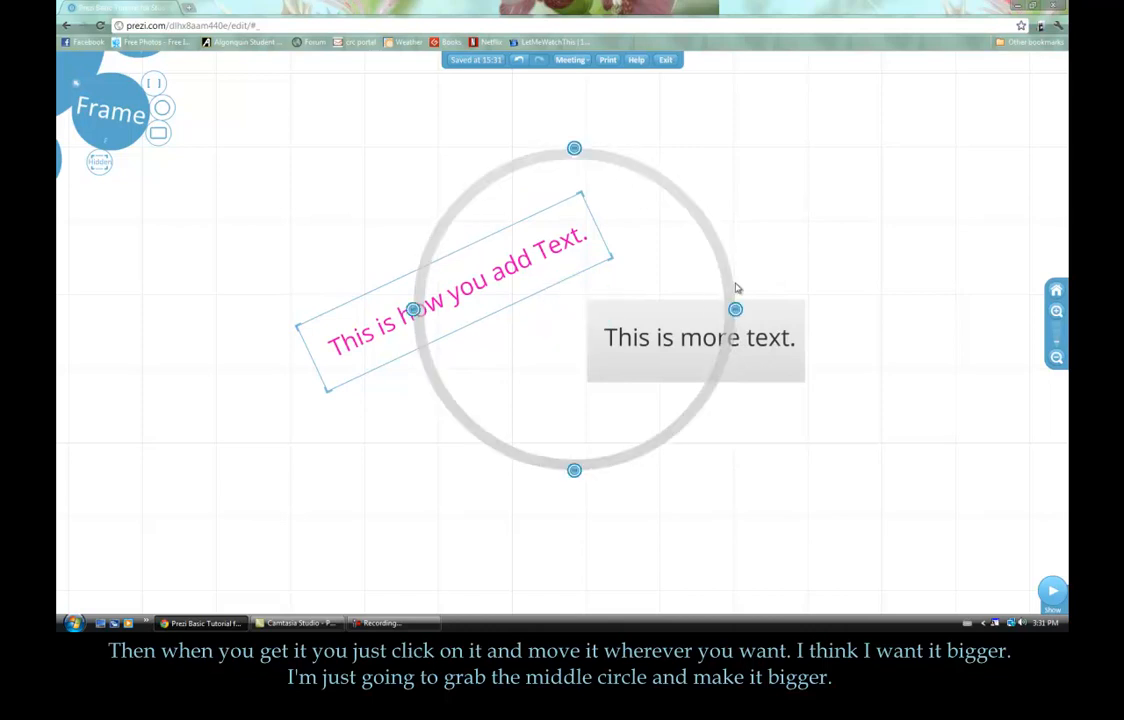
{"action": "left_click", "coordinate": [735, 288]}
{"action": "left_click_drag", "start_coordinate": [597, 320], "coordinate": [562, 341]}
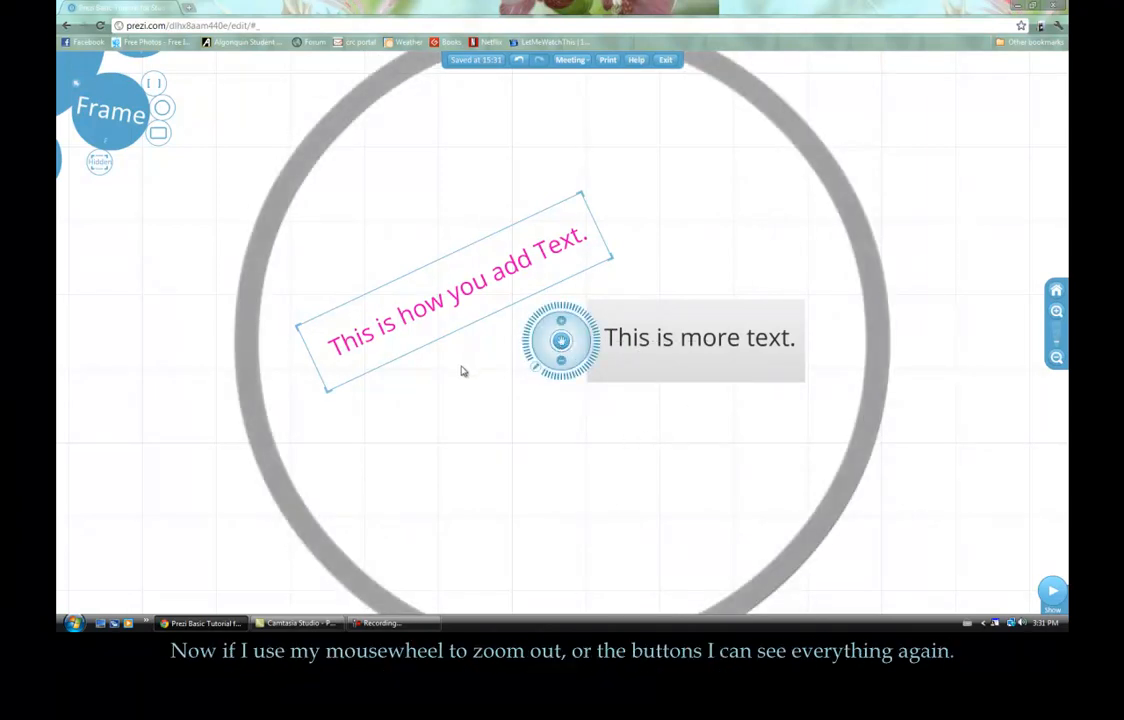
{"action": "scroll", "coordinate": [475, 407], "scroll_direction": "down", "scroll_amount": 3}
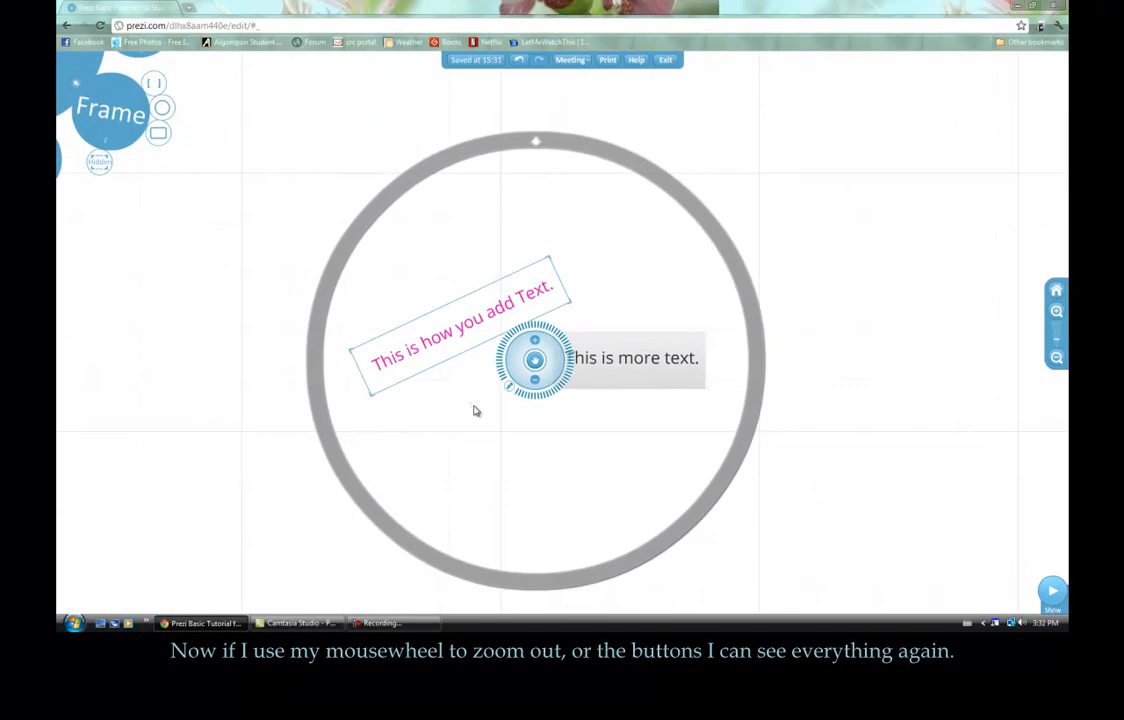
{"action": "left_click_drag", "start_coordinate": [866, 389], "coordinate": [899, 332]}
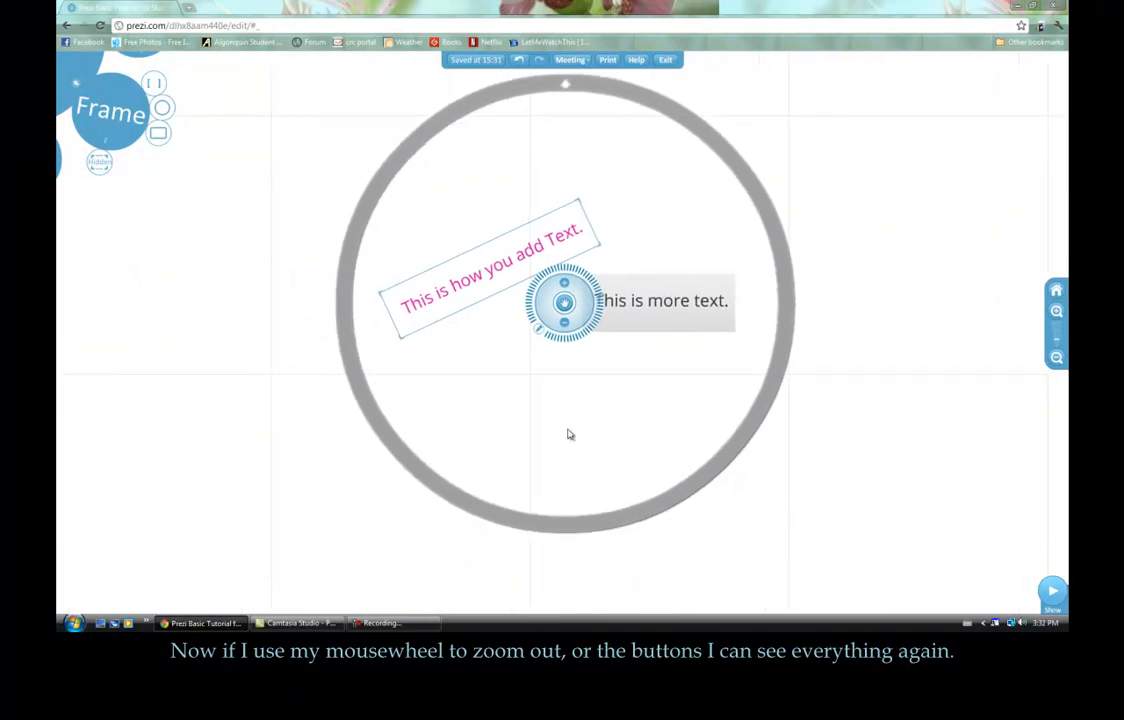
{"action": "left_click", "coordinate": [510, 400]}
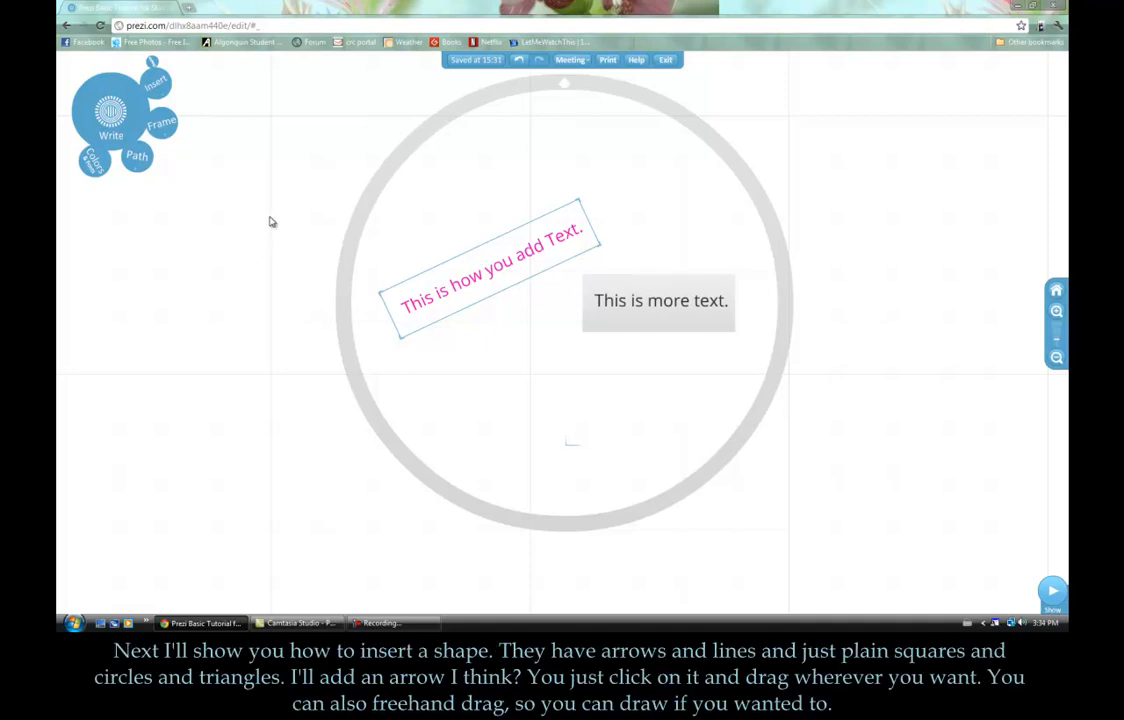
Draw an arrow from below the pink text toward the gray frame, and a freehand red wavy line above the pink text.
{"action": "left_click", "coordinate": [152, 82]}
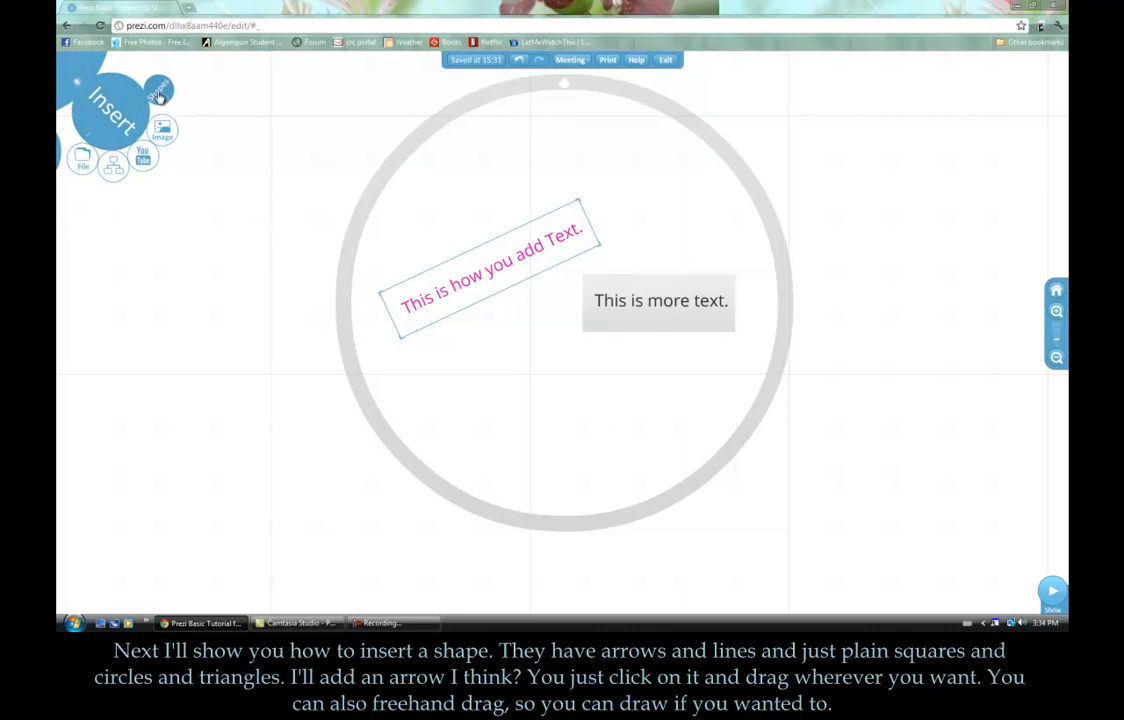
{"action": "left_click", "coordinate": [159, 89]}
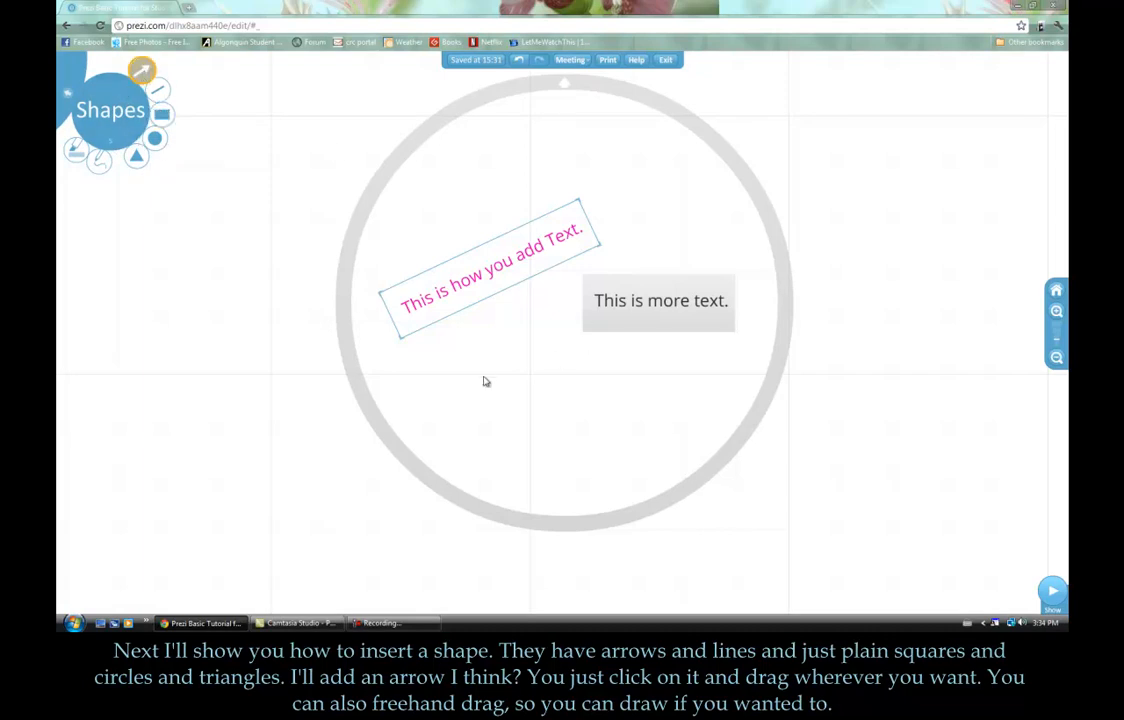
{"action": "left_click_drag", "start_coordinate": [472, 340], "coordinate": [566, 318]}
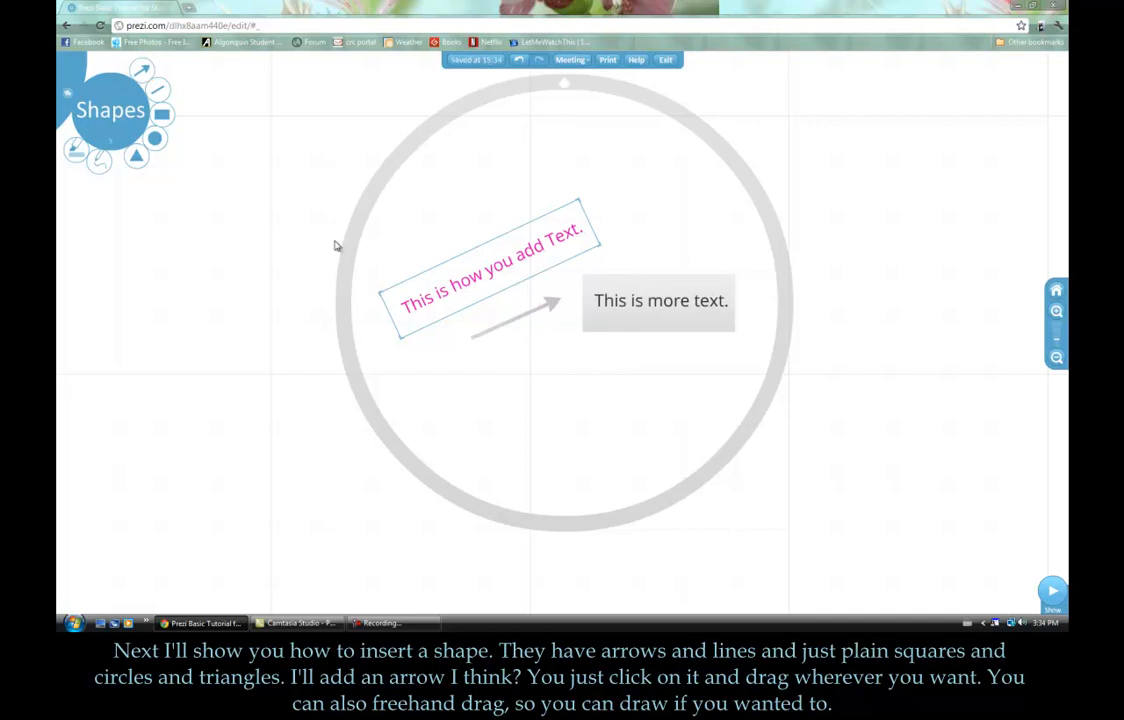
{"action": "left_click", "coordinate": [99, 161]}
{"action": "mouse_move", "coordinate": [447, 207]}
{"action": "left_mouse_down"}
{"action": "mouse_move", "coordinate": [512, 183]}
{"action": "mouse_move", "coordinate": [609, 189]}
{"action": "left_mouse_up"}
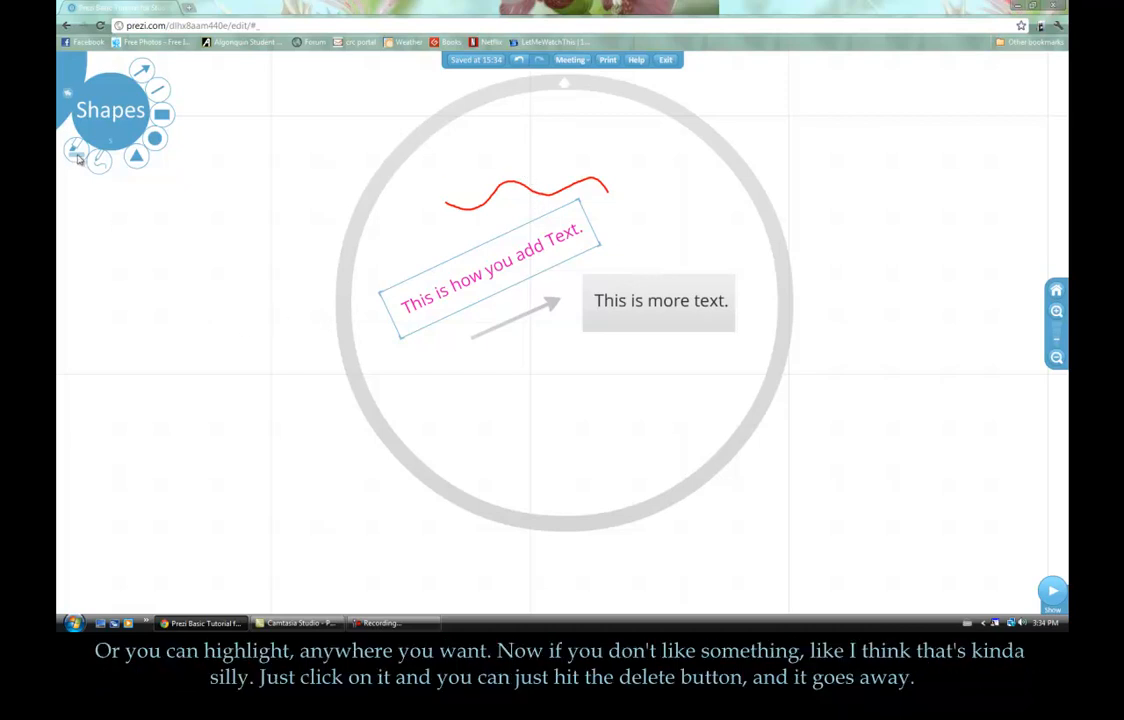
Highlight "you add" in the pink text, and try a second highlight stroke above the gray frame and delete it.
{"action": "left_click", "coordinate": [77, 152]}
{"action": "mouse_move", "coordinate": [548, 246]}
{"action": "left_mouse_down"}
{"action": "mouse_move", "coordinate": [497, 268]}
{"action": "mouse_move", "coordinate": [545, 250]}
{"action": "left_mouse_up"}
{"action": "mouse_move", "coordinate": [654, 217]}
{"action": "left_mouse_down"}
{"action": "mouse_move", "coordinate": [702, 228]}
{"action": "mouse_move", "coordinate": [682, 222]}
{"action": "mouse_move", "coordinate": [728, 256]}
{"action": "mouse_move", "coordinate": [699, 247]}
{"action": "mouse_move", "coordinate": [711, 256]}
{"action": "left_mouse_up"}
{"action": "left_click", "coordinate": [78, 152]}
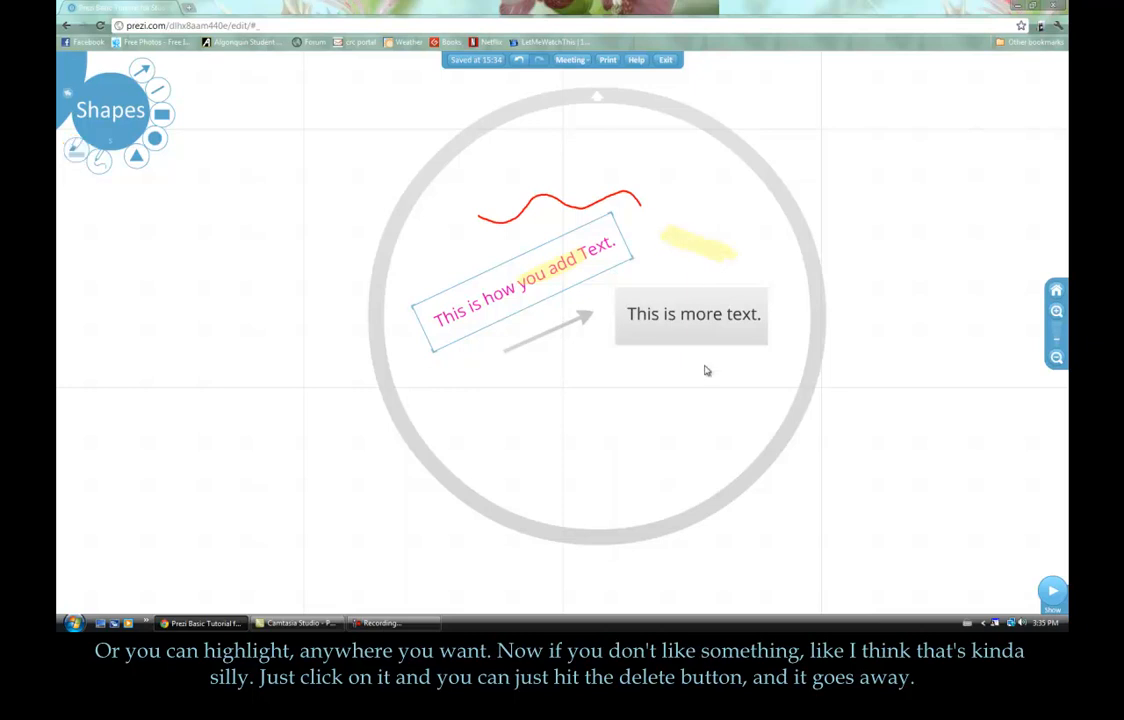
{"action": "left_click", "coordinate": [697, 248]}
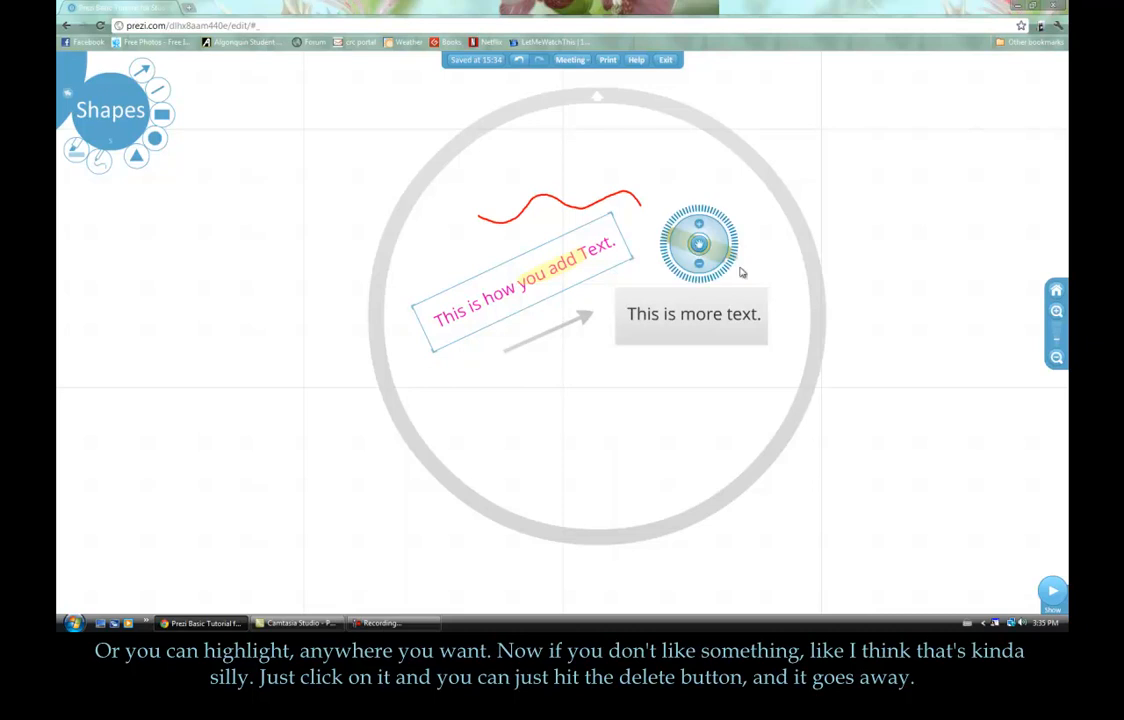
{"action": "key", "text": "Delete"}
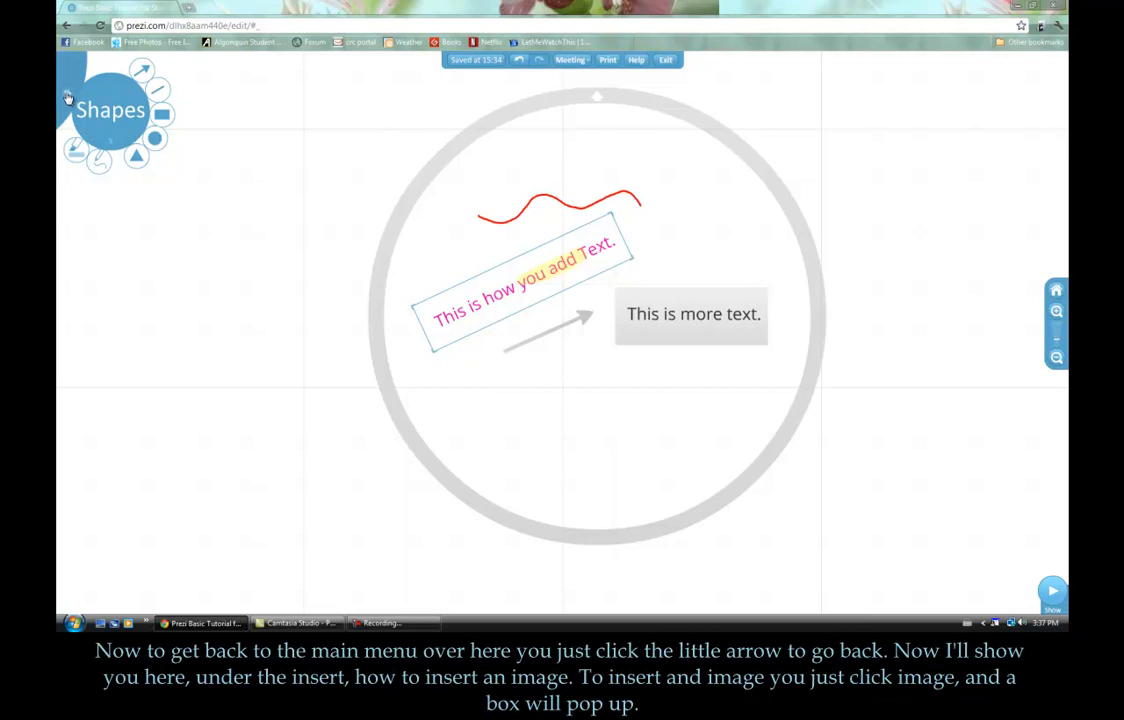
Insert the image file Picture from the Prezi folder on the computer.
{"action": "left_click", "coordinate": [69, 100]}
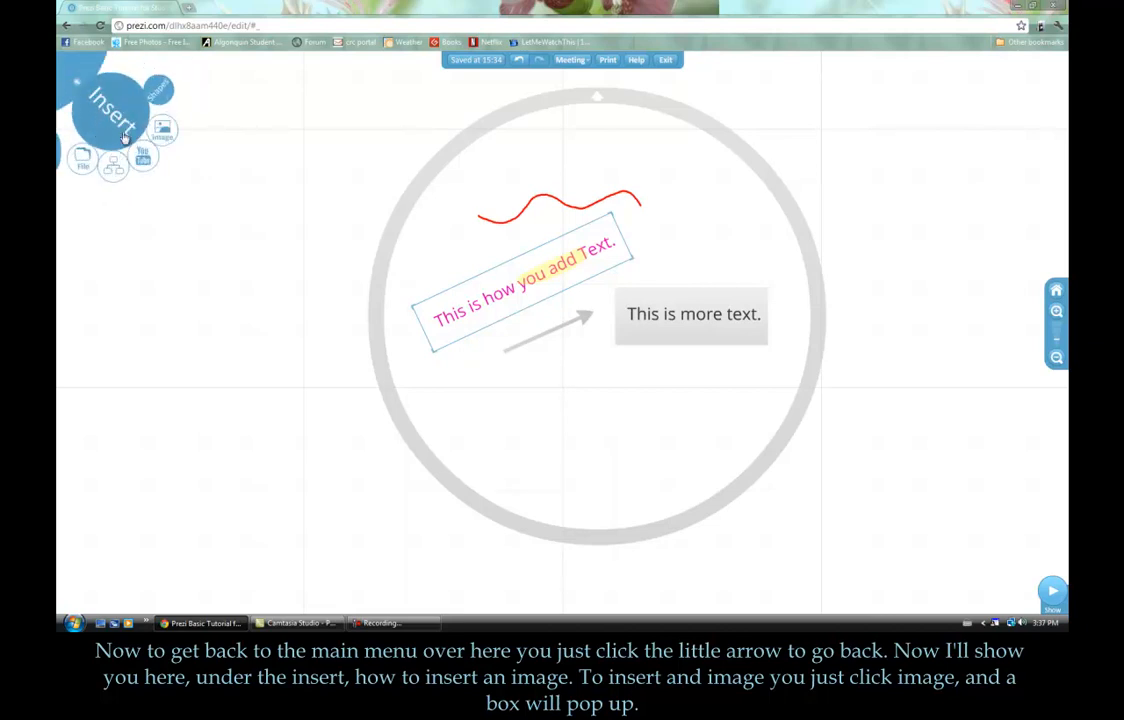
{"action": "left_click", "coordinate": [163, 132]}
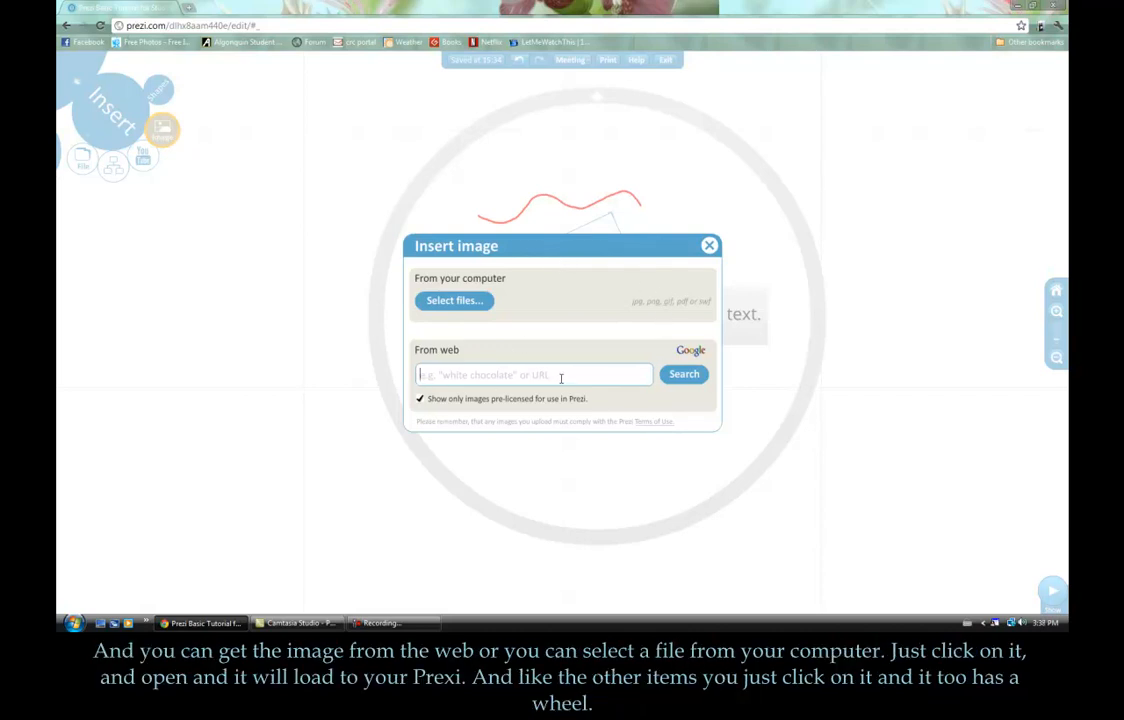
{"action": "left_click", "coordinate": [457, 306]}
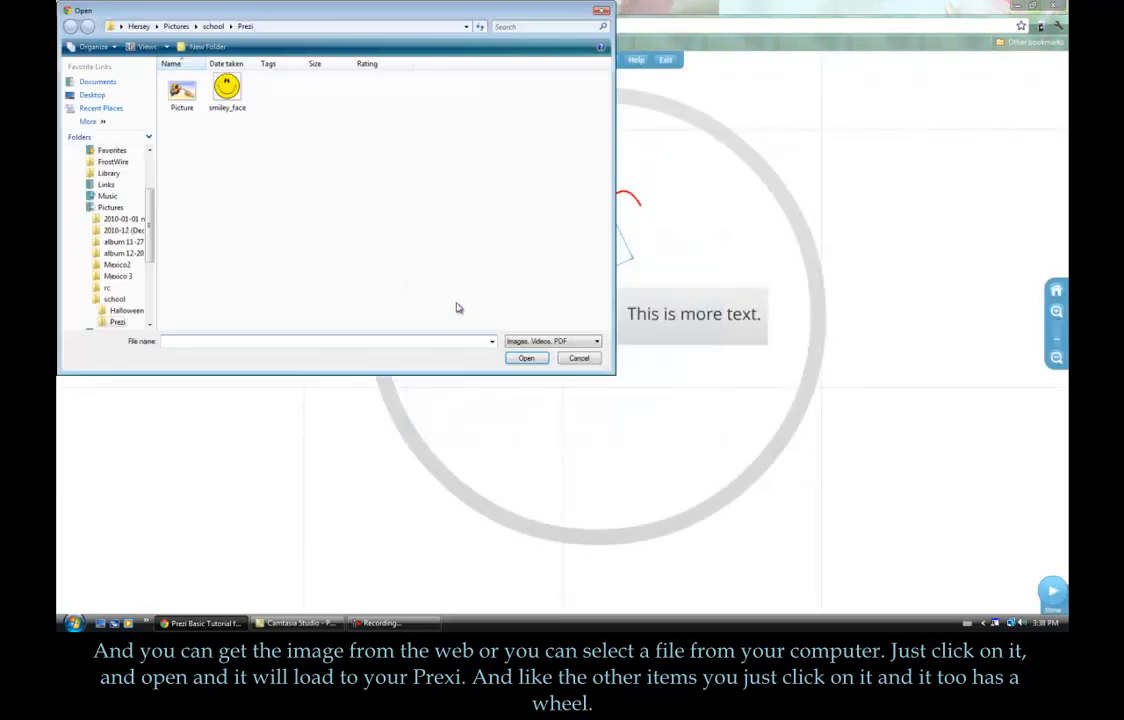
{"action": "left_click", "coordinate": [172, 95]}
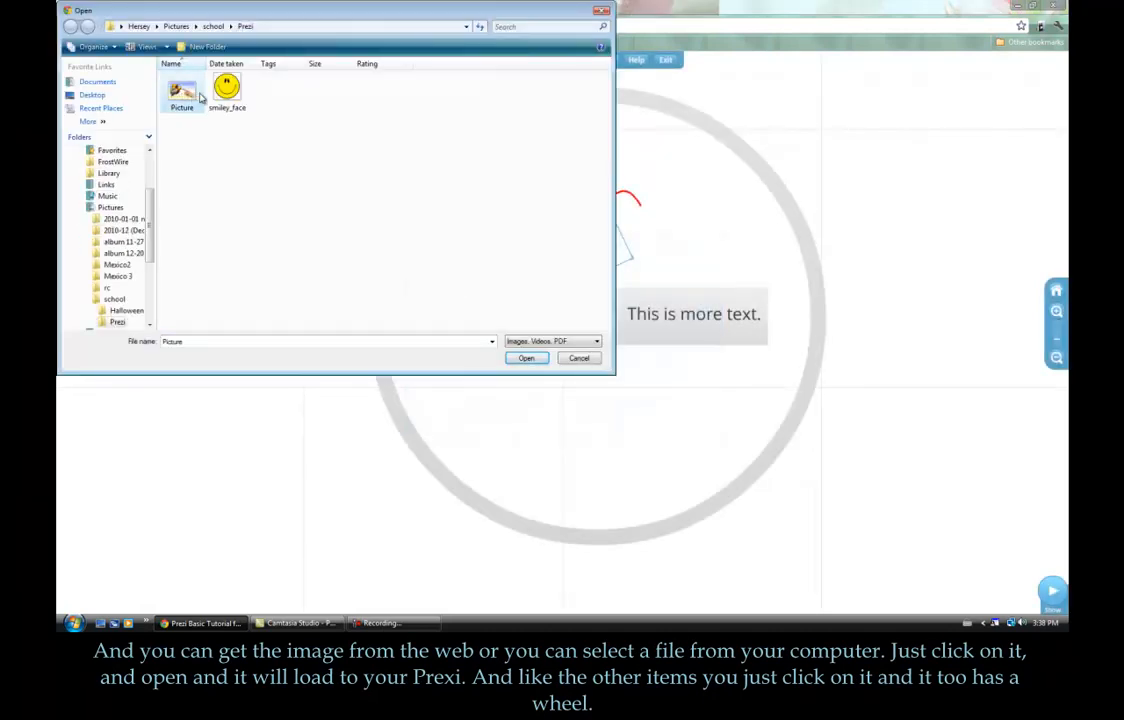
{"action": "left_click", "coordinate": [527, 358]}
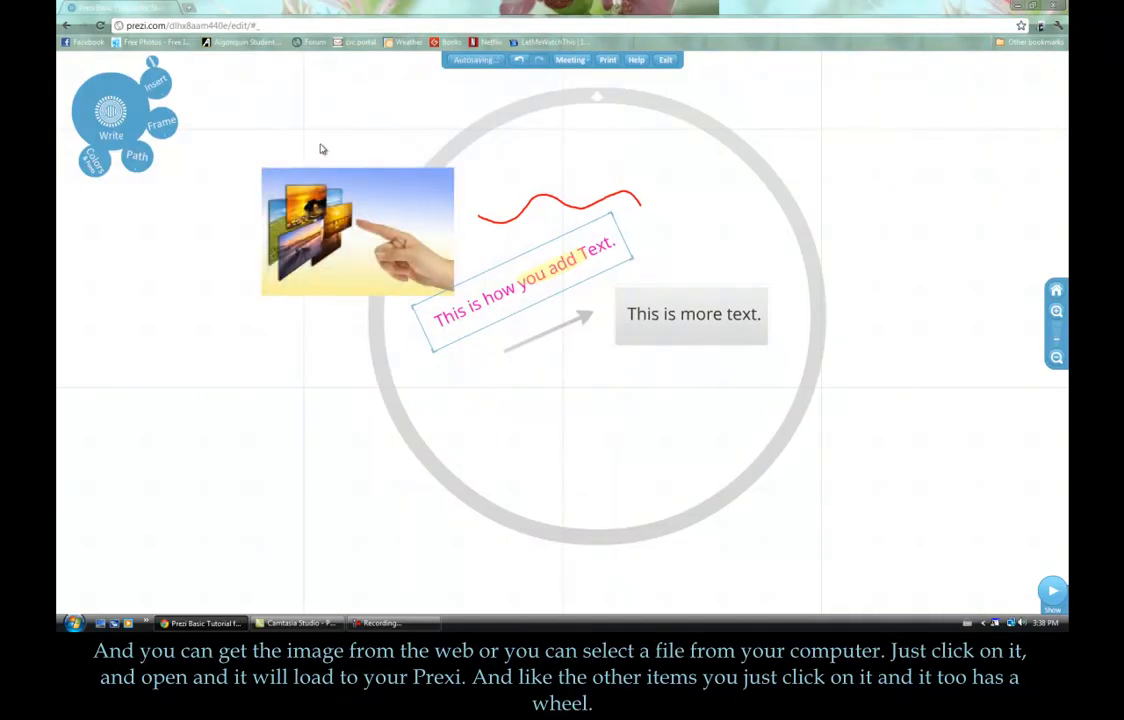
Shrink the inserted picture slightly and move it inside the circular frame, below the arrow.
{"action": "left_click", "coordinate": [357, 241]}
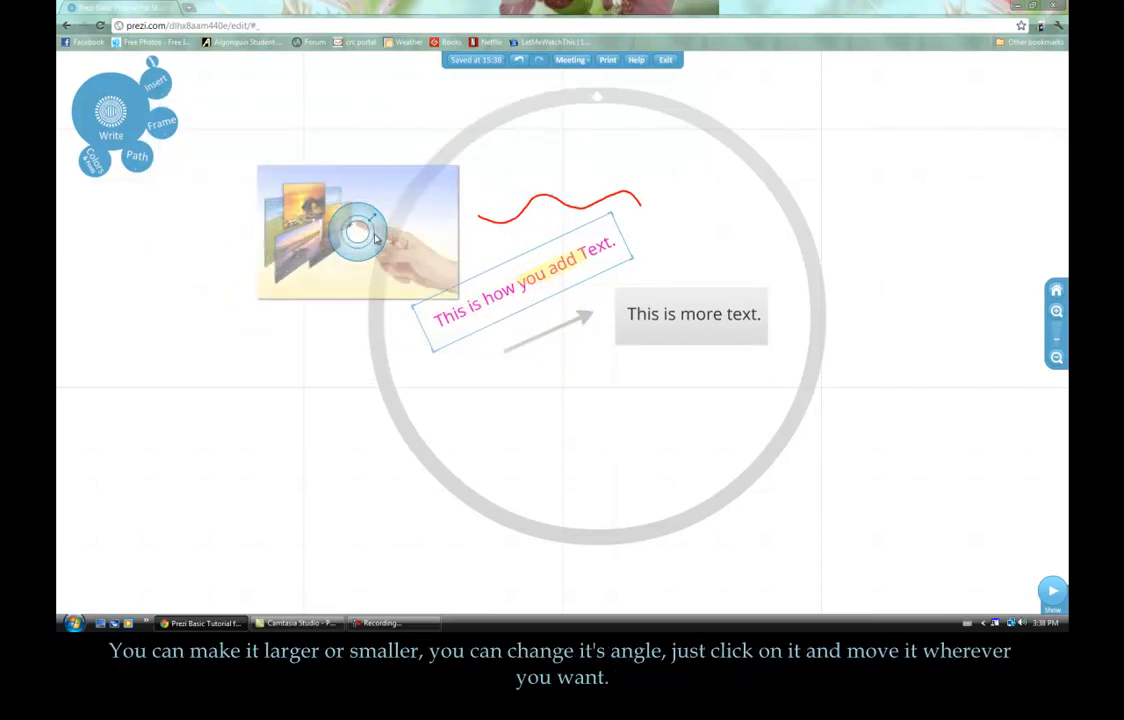
{"action": "left_click_drag", "start_coordinate": [393, 232], "coordinate": [323, 196]}
{"action": "left_click_drag", "start_coordinate": [359, 236], "coordinate": [597, 424]}
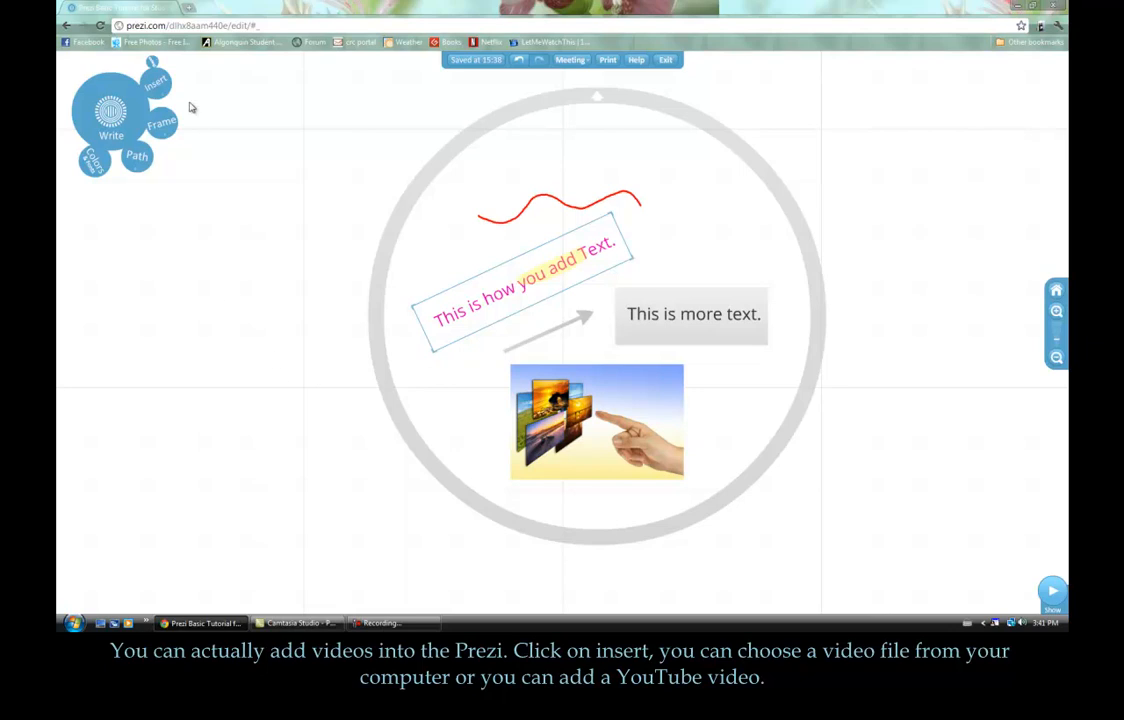
{"action": "left_click", "coordinate": [147, 78]}
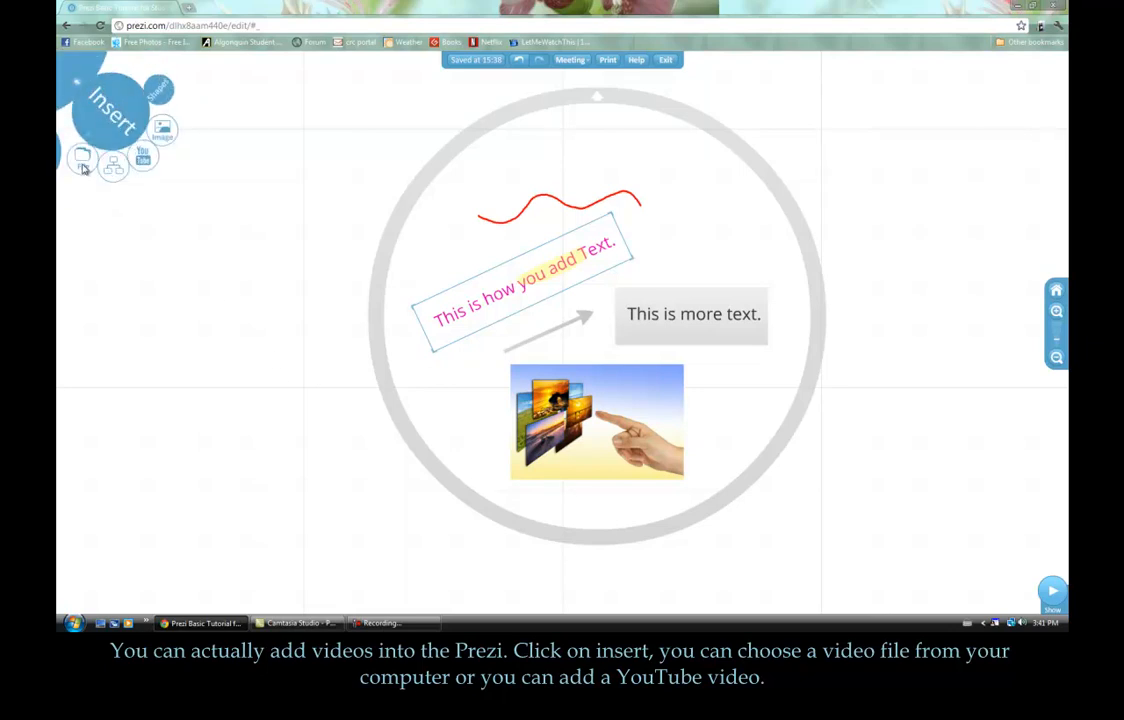
{"action": "left_click", "coordinate": [145, 158]}
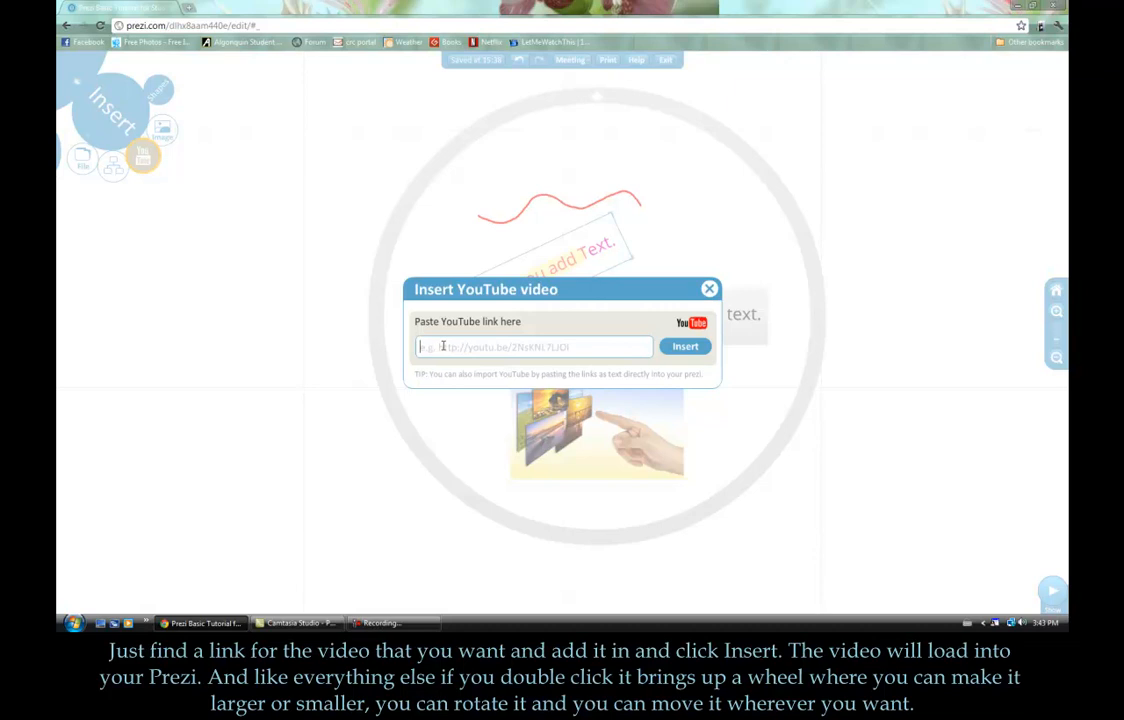
{"action": "type", "text": "http://youtu.be/_d4U-pk6bIE"}
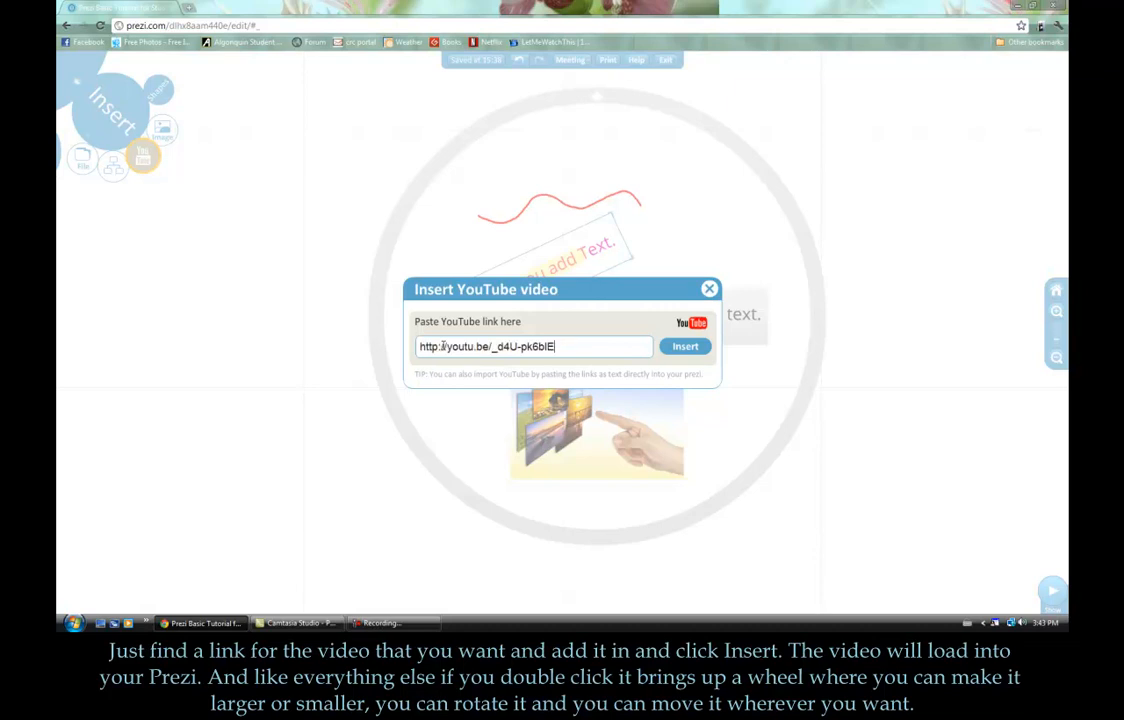
{"action": "left_click", "coordinate": [687, 350]}
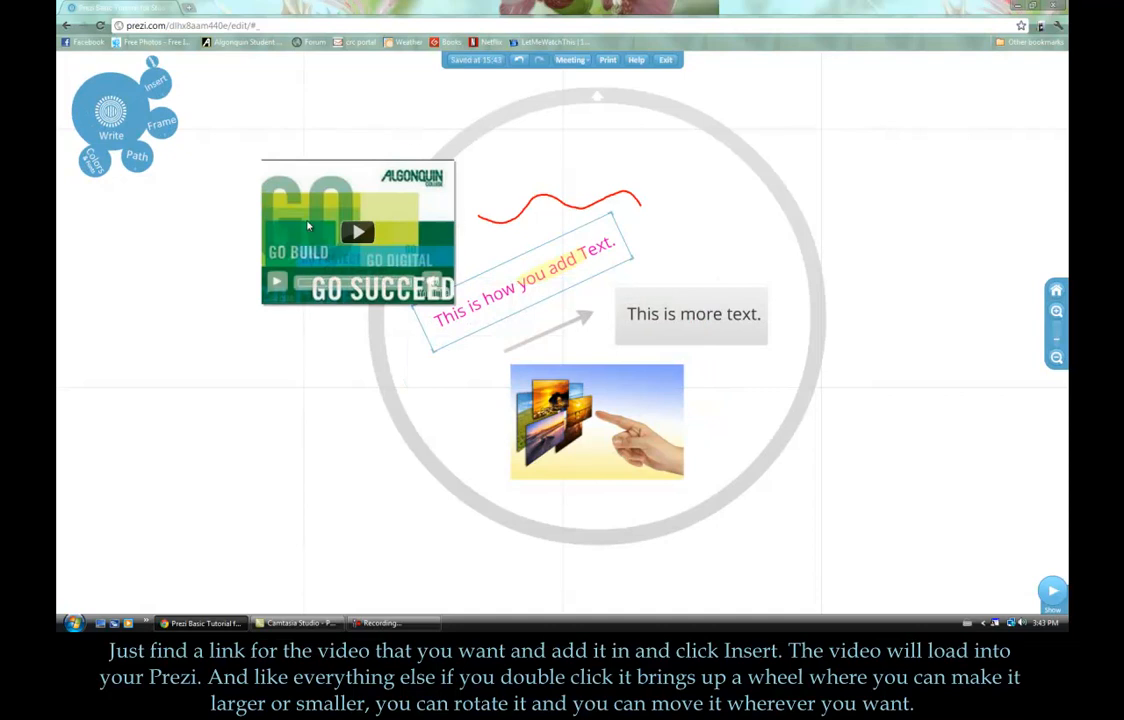
Shrink the inserted video and move it inside the circular frame, above the gray "This is more text." frame.
{"action": "left_click_drag", "start_coordinate": [330, 192], "coordinate": [262, 244]}
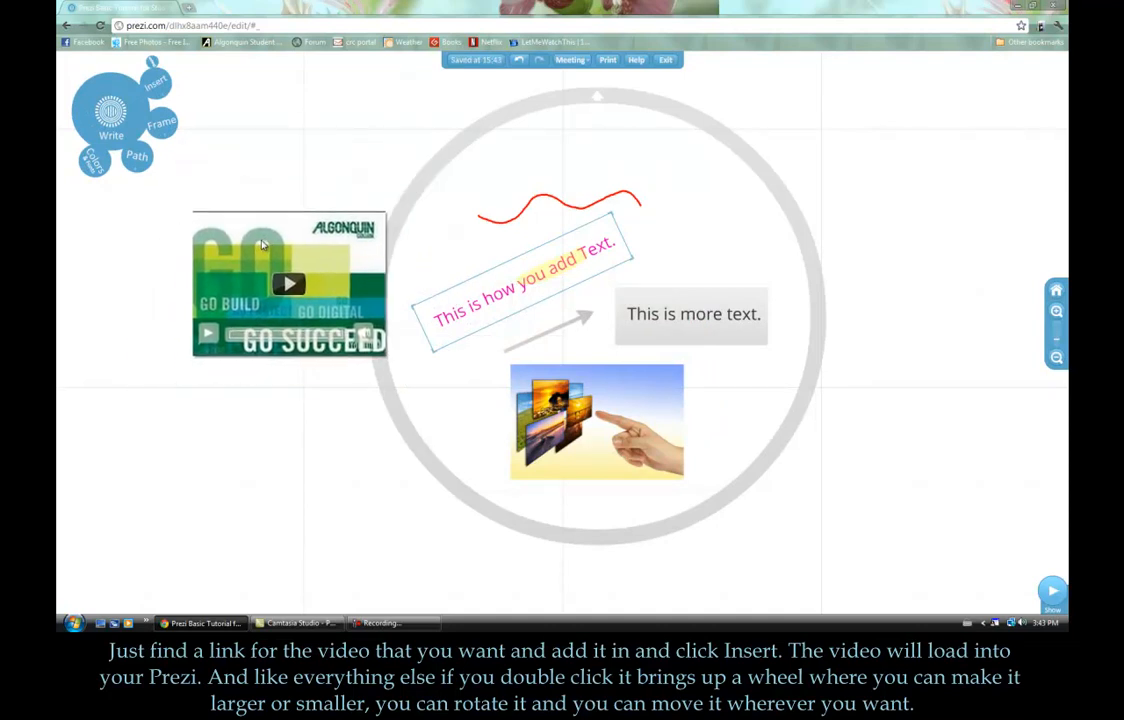
{"action": "double_click", "coordinate": [330, 232]}
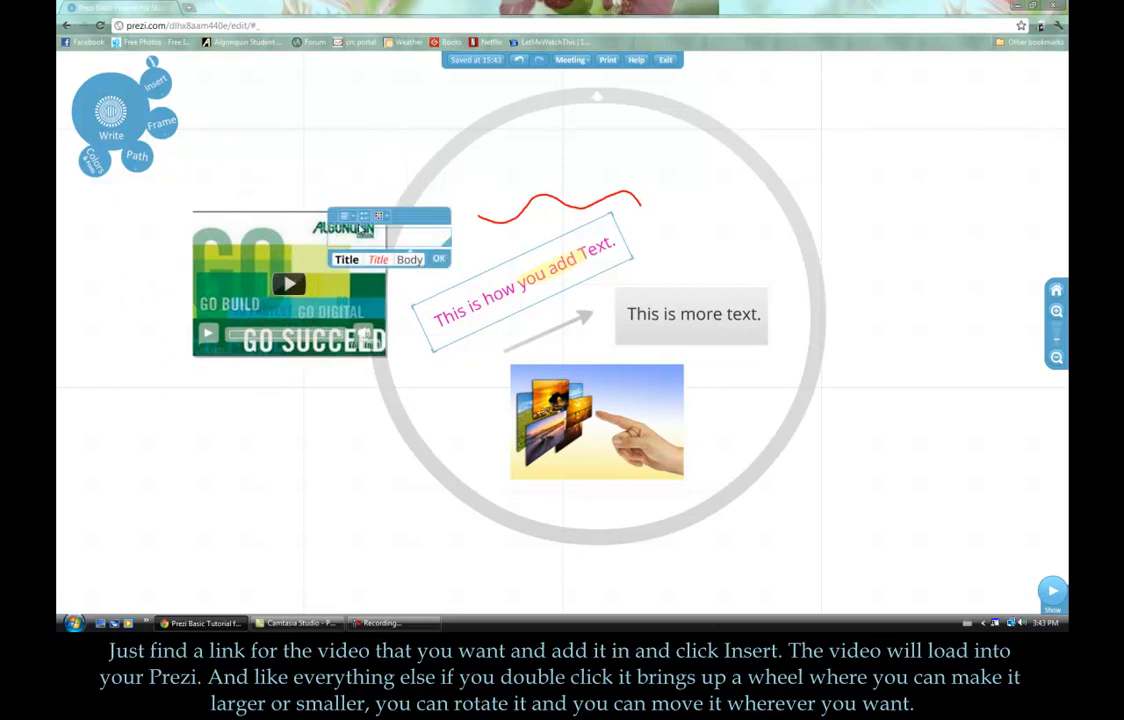
{"action": "left_click", "coordinate": [440, 259]}
{"action": "left_click", "coordinate": [262, 267]}
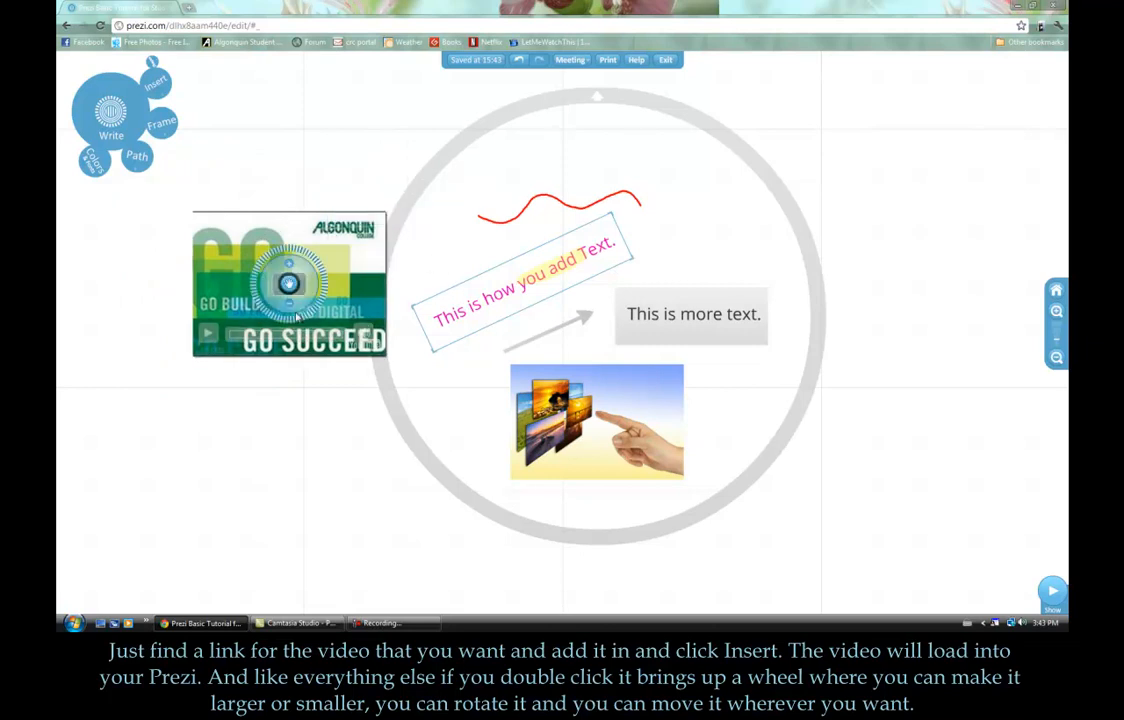
{"action": "left_click_drag", "start_coordinate": [262, 267], "coordinate": [717, 228]}
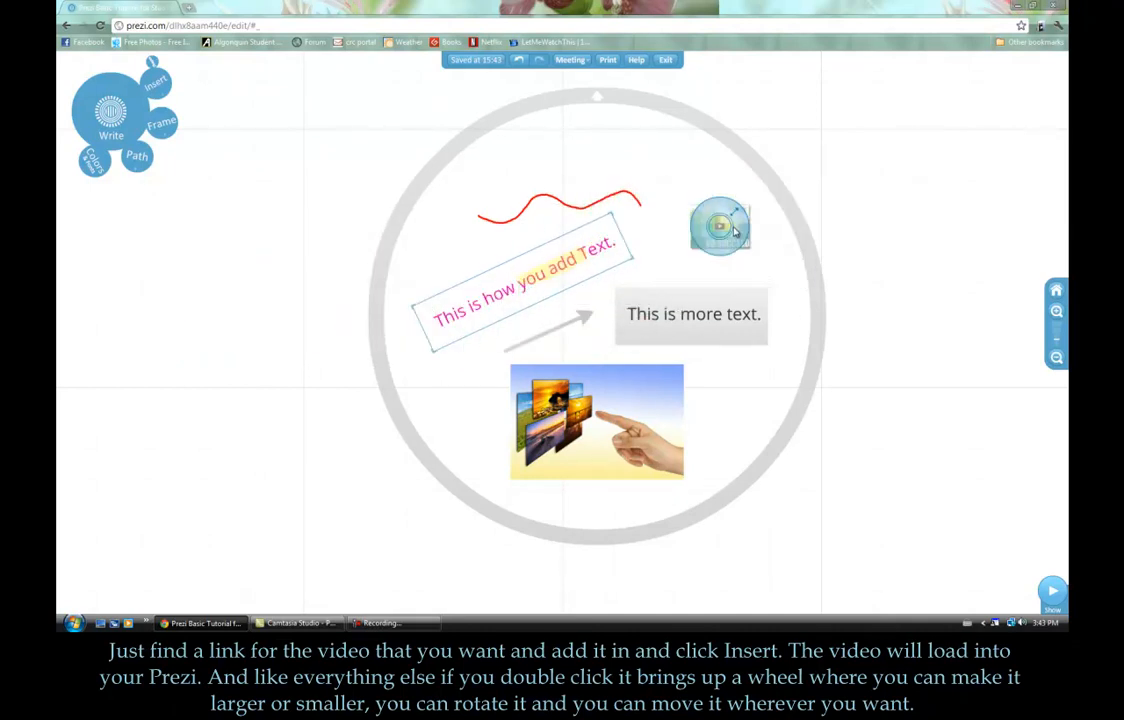
{"action": "left_click_drag", "start_coordinate": [721, 229], "coordinate": [696, 239]}
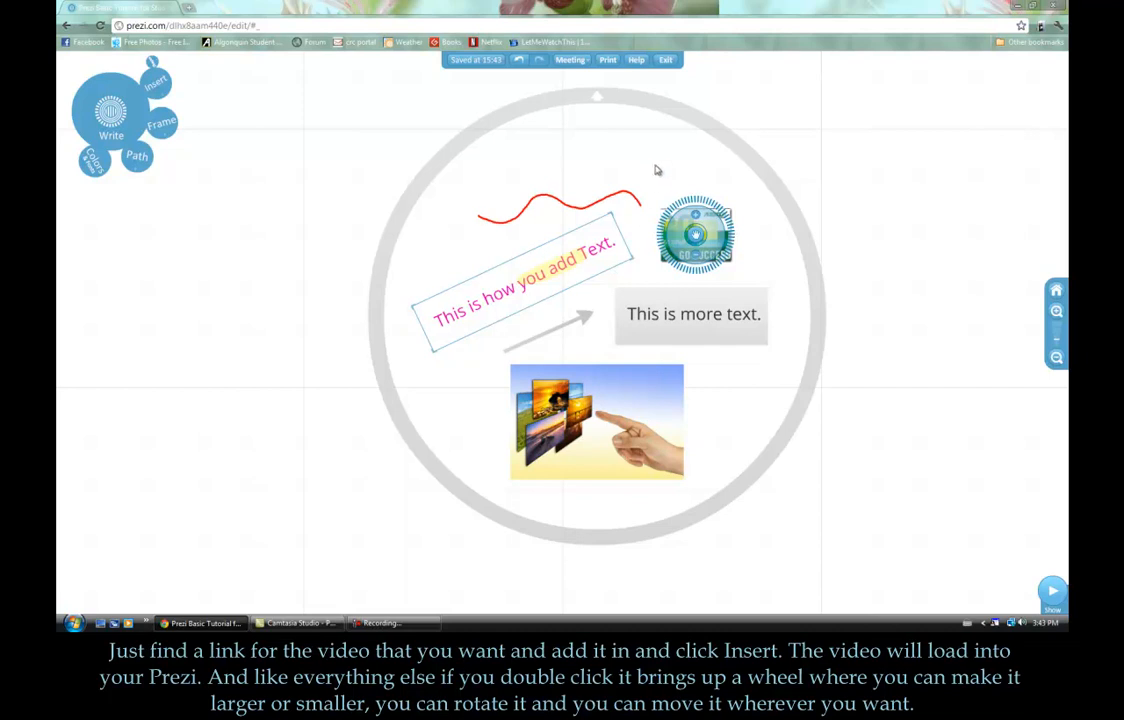
{"action": "left_click_drag", "start_coordinate": [647, 170], "coordinate": [630, 178]}
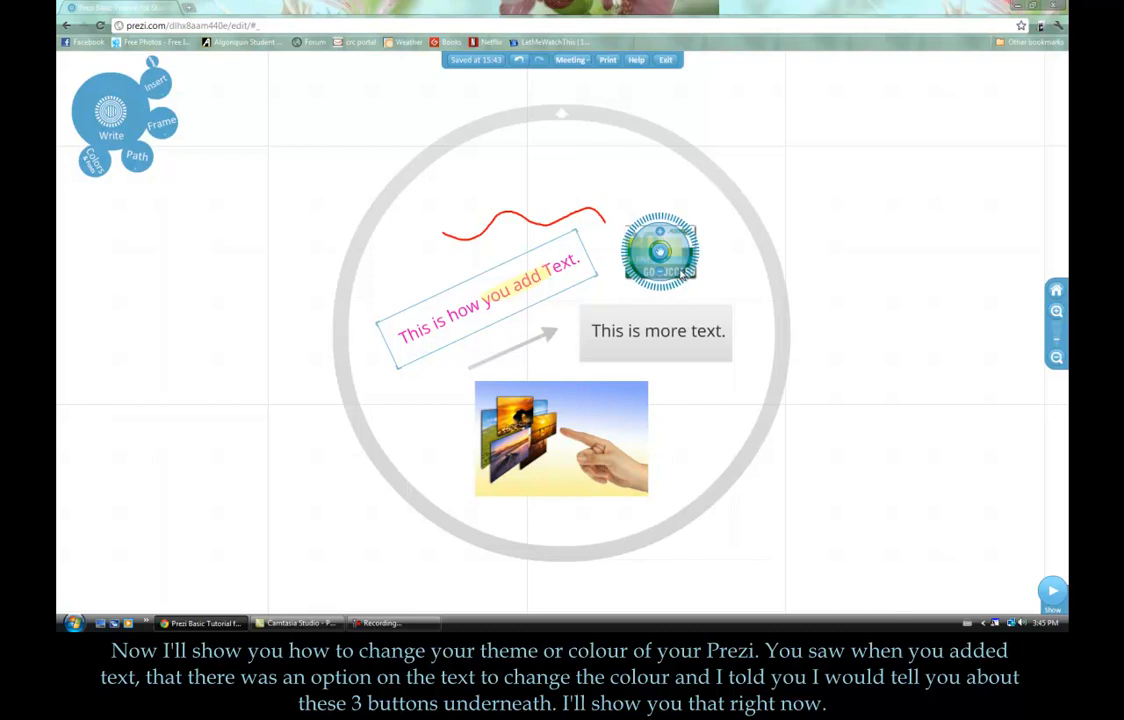
Open the pink text for editing to examine its Title and Body style options, and close it without changes.
{"action": "left_click", "coordinate": [256, 237]}
{"action": "left_click", "coordinate": [486, 310]}
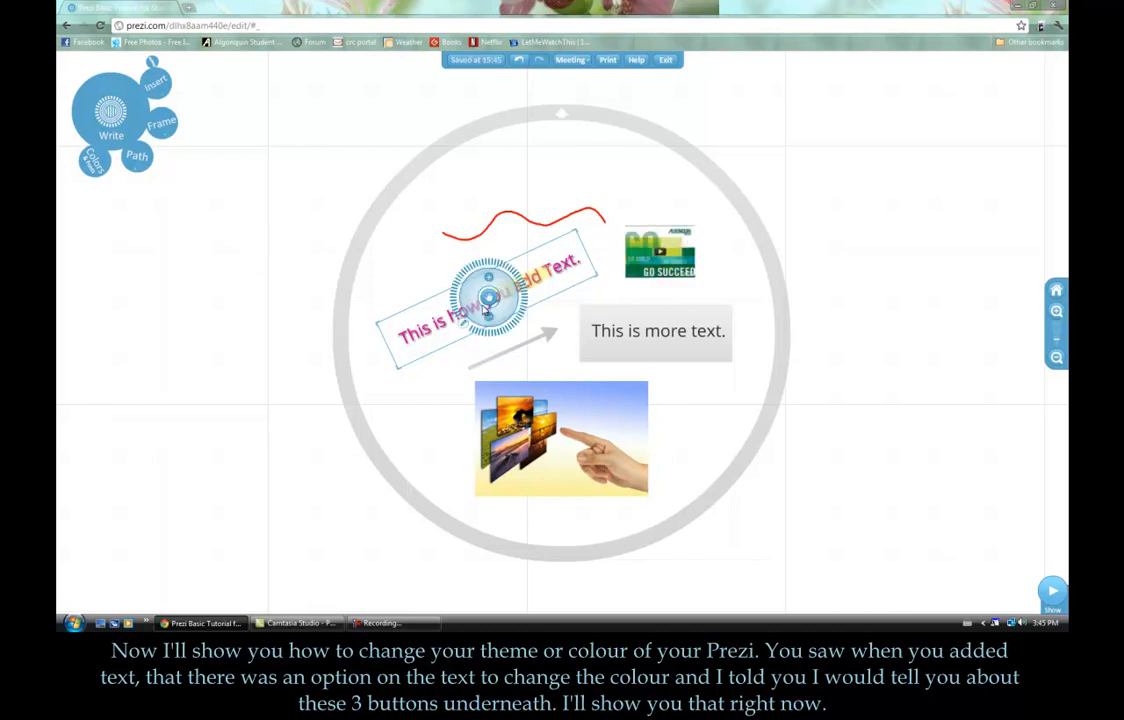
{"action": "left_click", "coordinate": [436, 300]}
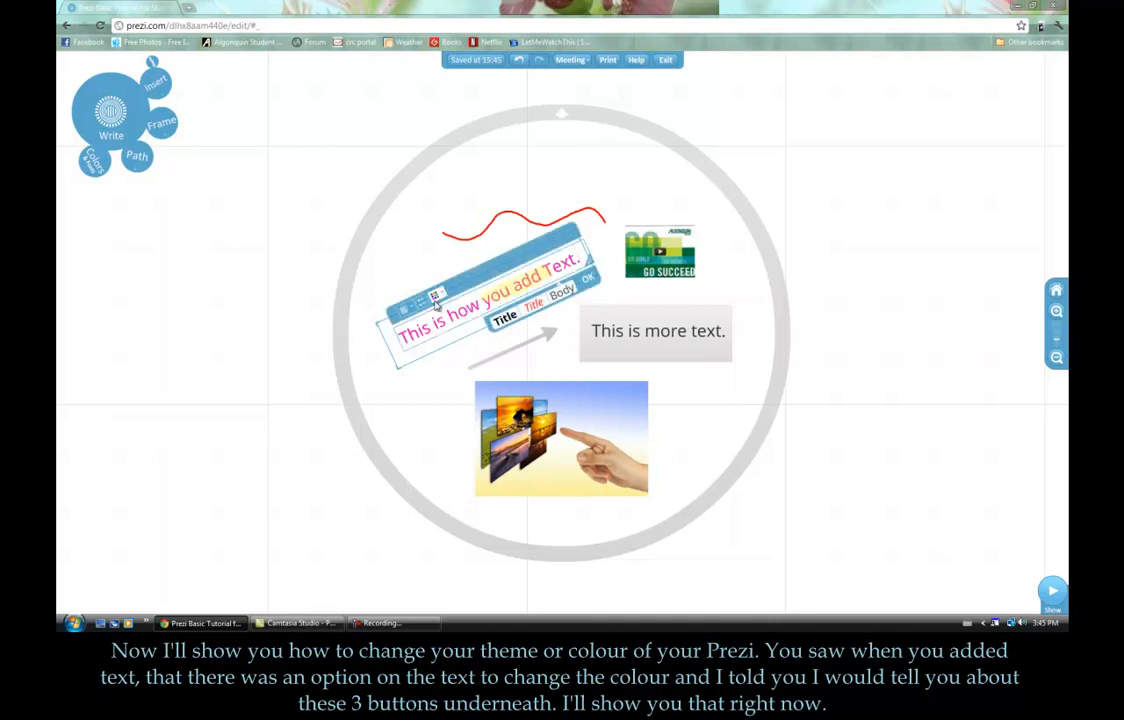
{"action": "left_click", "coordinate": [588, 282]}
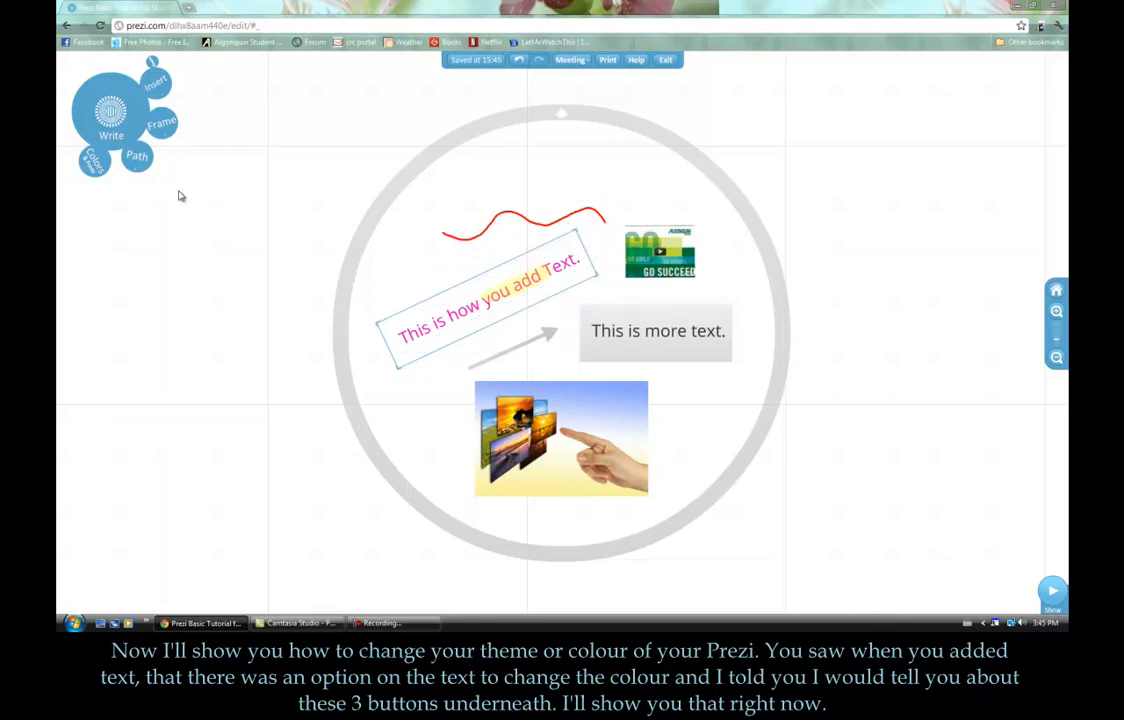
Try the Midnight, Industrial and Loud themes on the presentation and restore the original theme.
{"action": "left_click", "coordinate": [94, 164]}
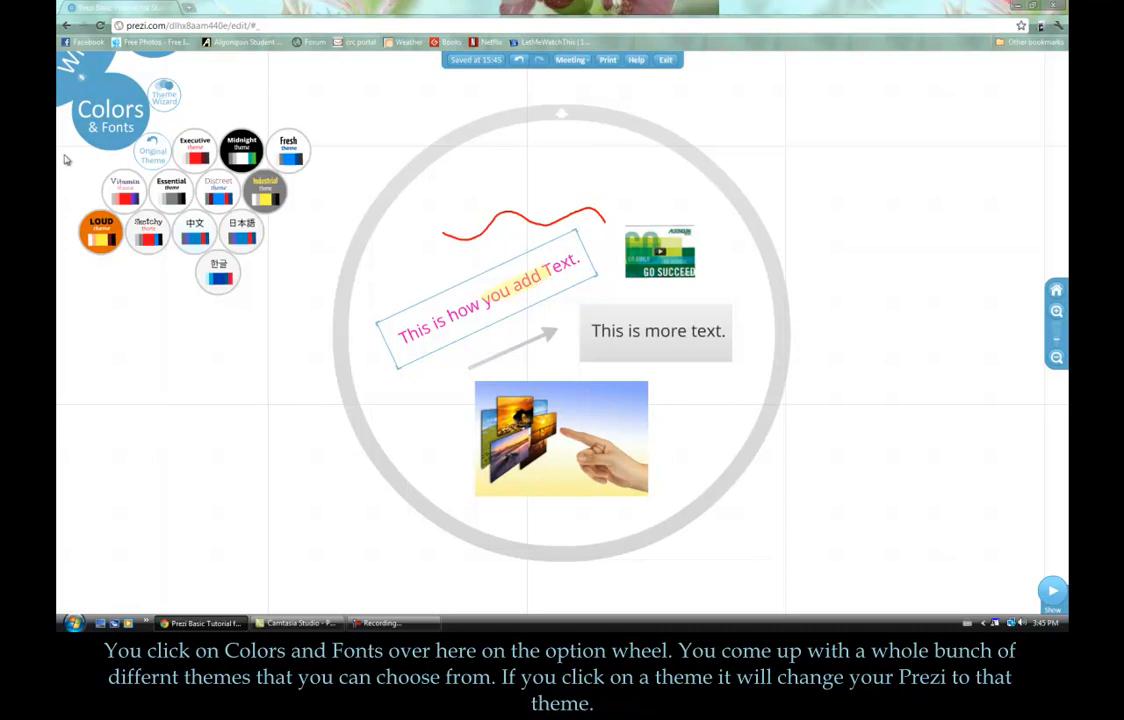
{"action": "left_click", "coordinate": [246, 150]}
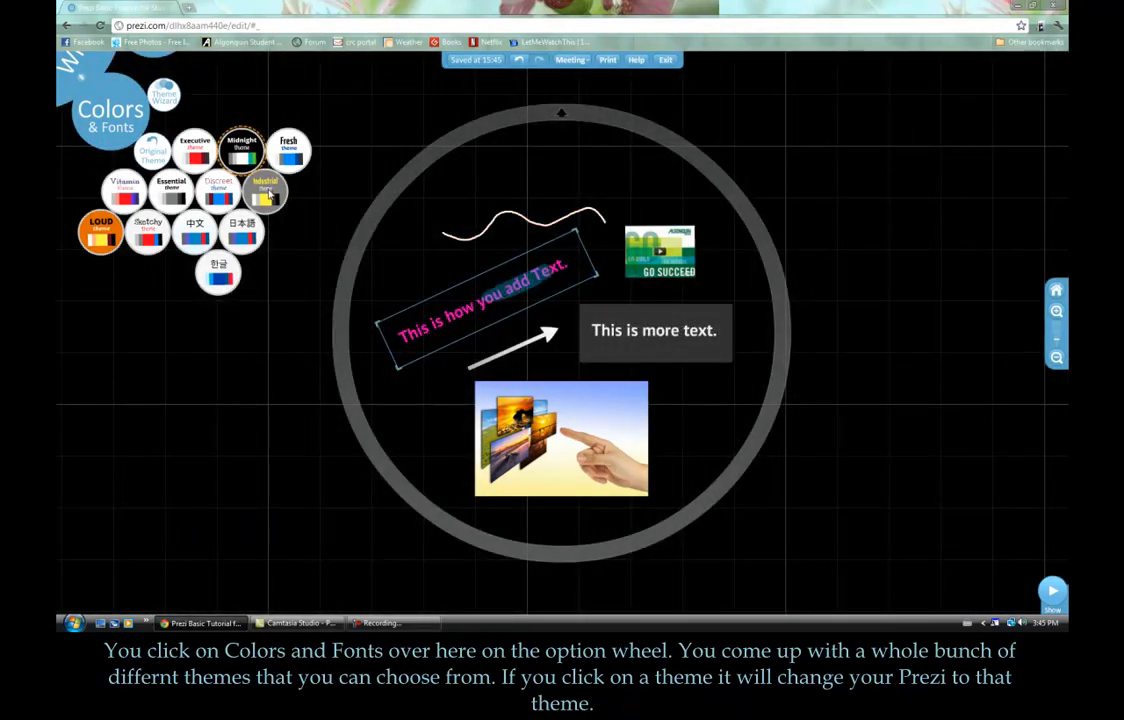
{"action": "left_click", "coordinate": [267, 193]}
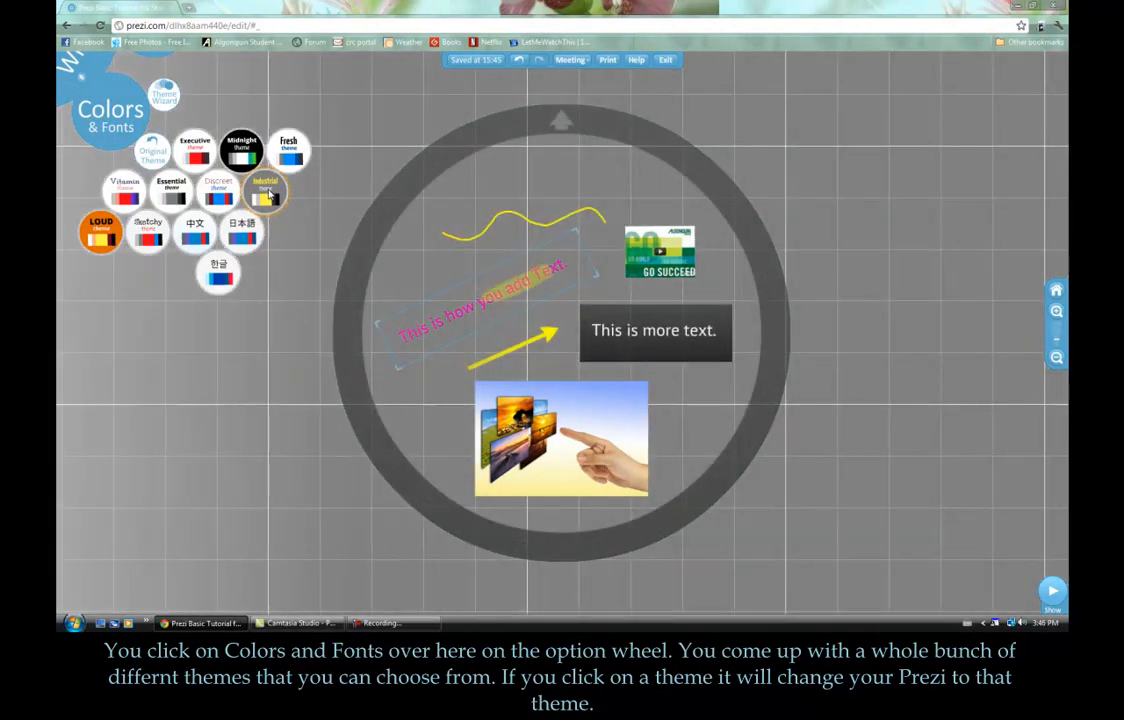
{"action": "left_click", "coordinate": [108, 236]}
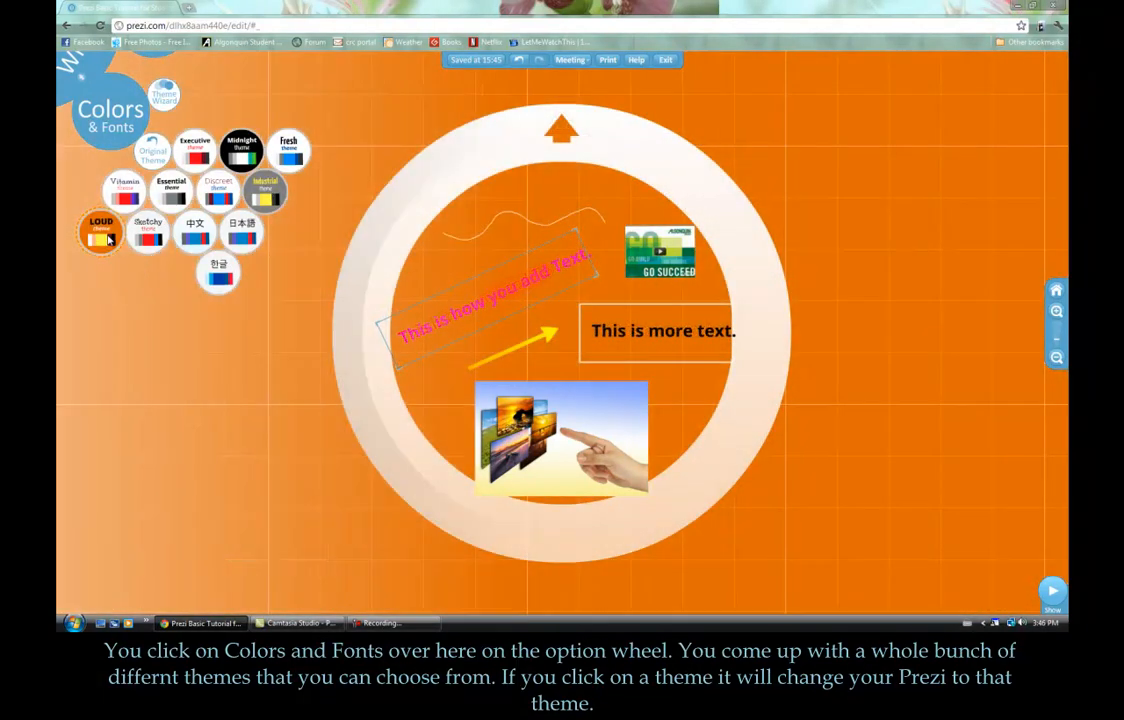
{"action": "left_click", "coordinate": [151, 157]}
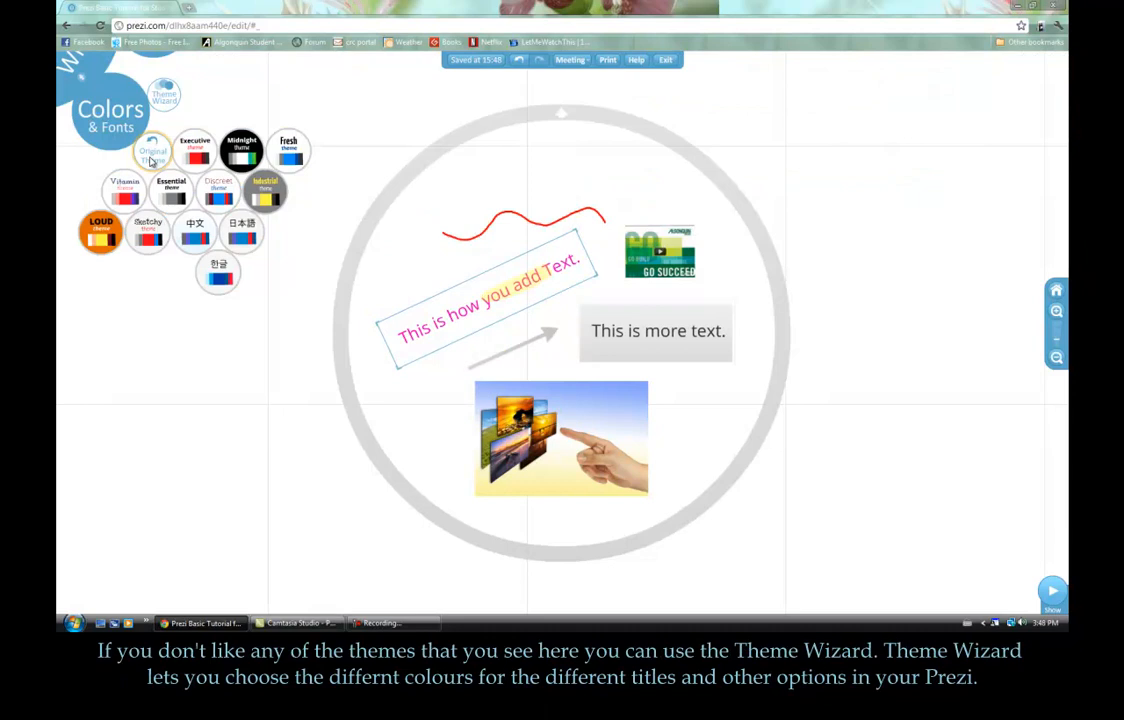
Start the Theme Wizard and set the theme's background colour to medium blue.
{"action": "left_click", "coordinate": [163, 97]}
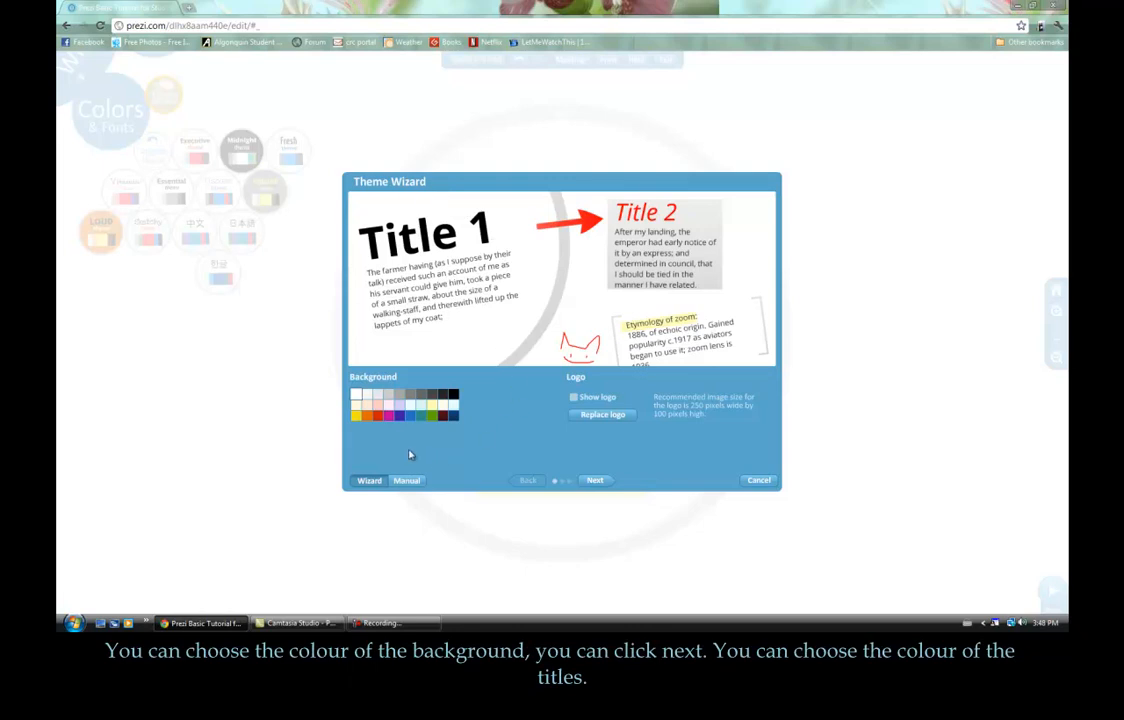
{"action": "left_click", "coordinate": [398, 416]}
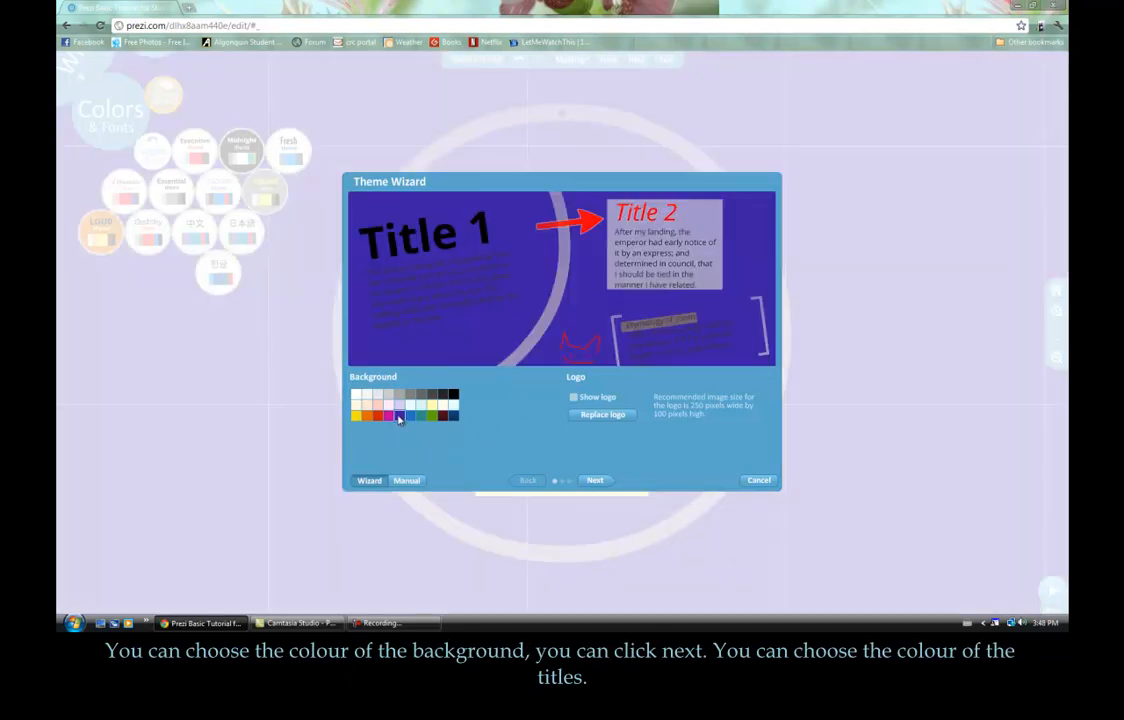
{"action": "left_click", "coordinate": [411, 417]}
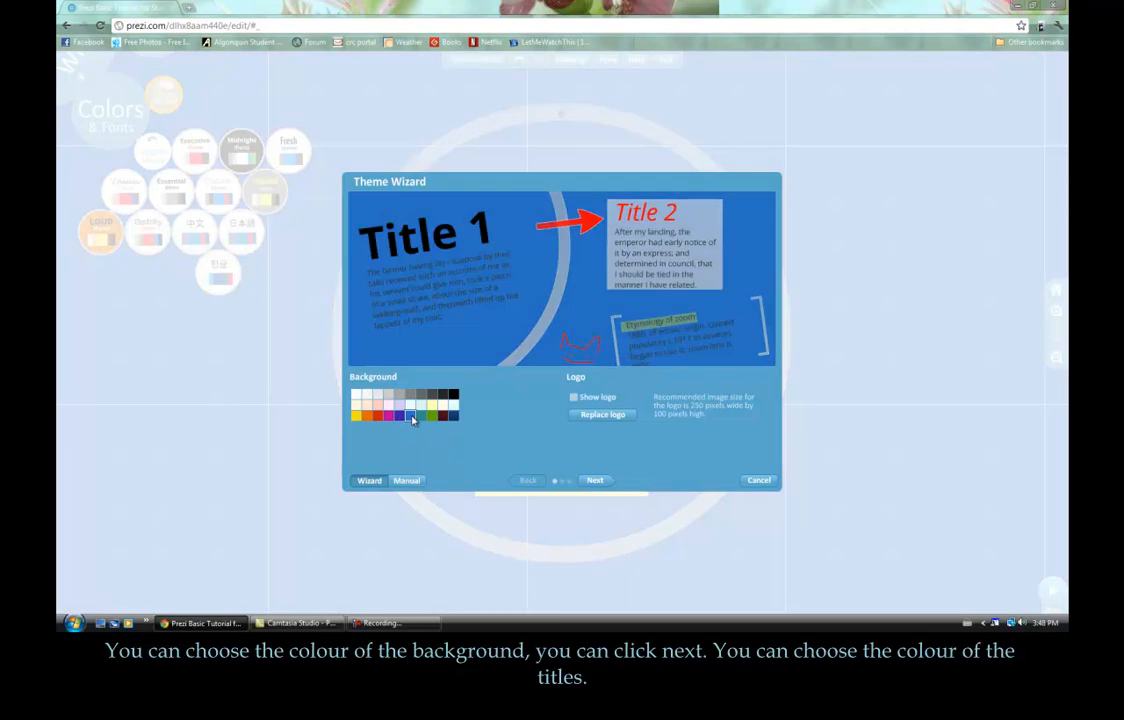
Set the theme's text colours to light blue for Title 1, dark blue for Title 2 and violet for Body.
{"action": "left_click", "coordinate": [596, 481]}
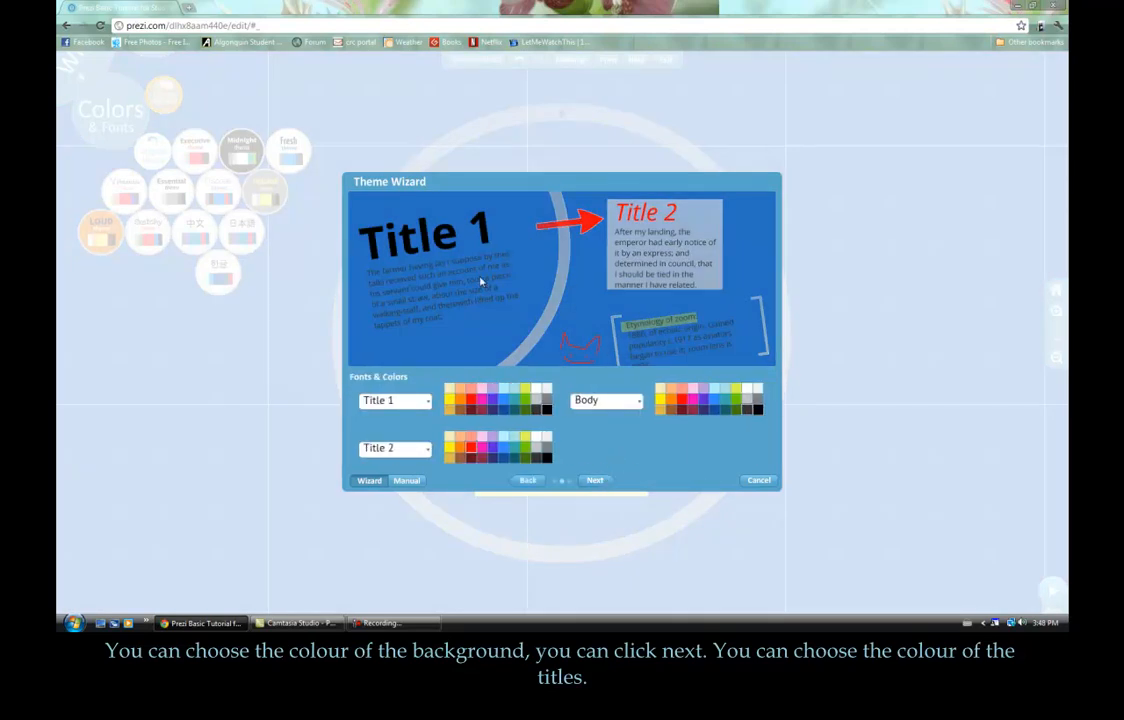
{"action": "left_click", "coordinate": [482, 399]}
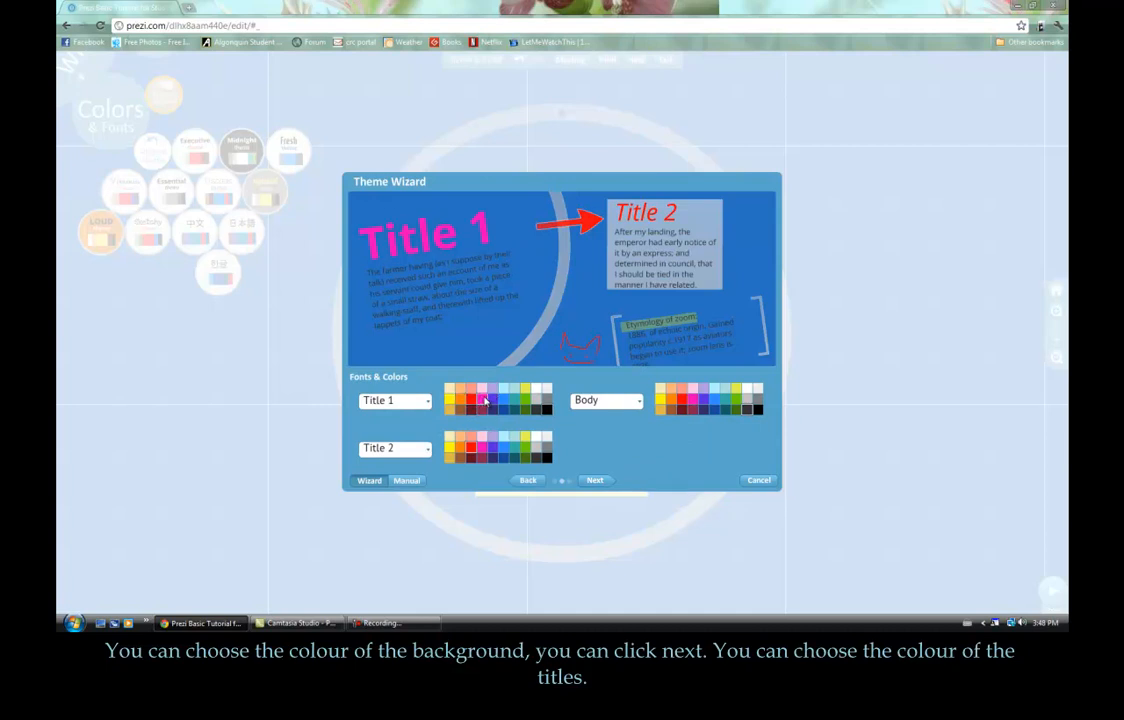
{"action": "left_click", "coordinate": [508, 404]}
{"action": "left_click", "coordinate": [526, 447]}
{"action": "left_click", "coordinate": [705, 402]}
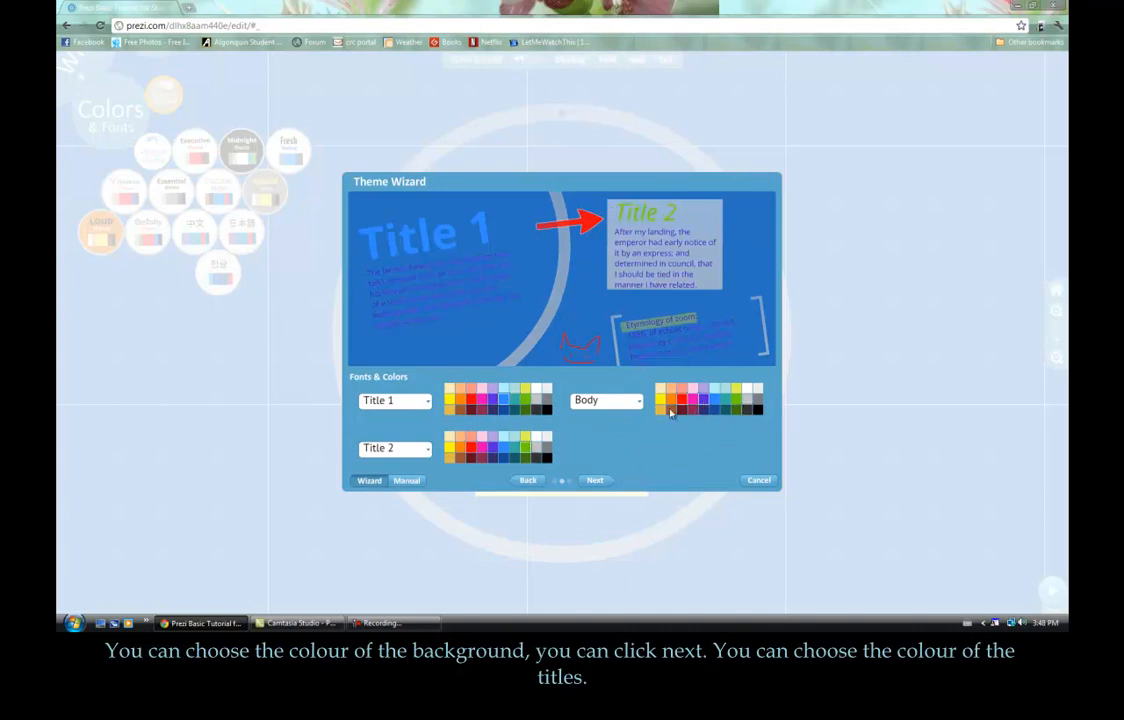
{"action": "left_click", "coordinate": [493, 451]}
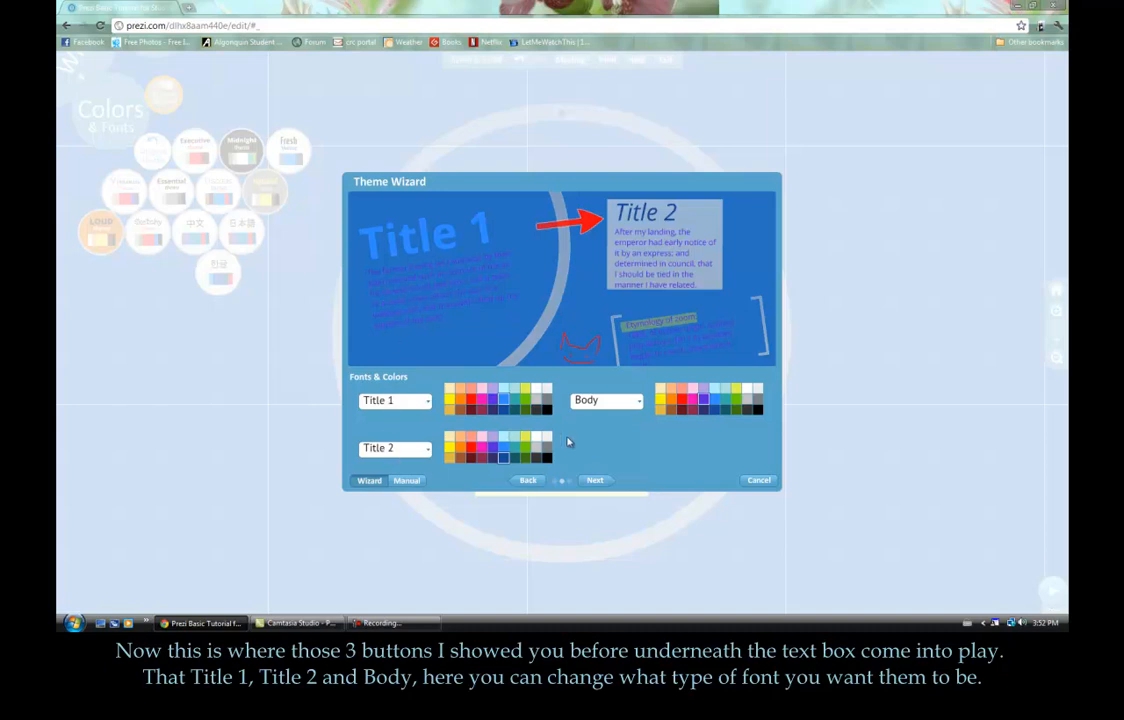
Set the theme fonts to Dancing Script for Title 1, Lobster Two for Title 2 and Yanone Kaffeesatz for Body.
{"action": "left_click", "coordinate": [427, 401]}
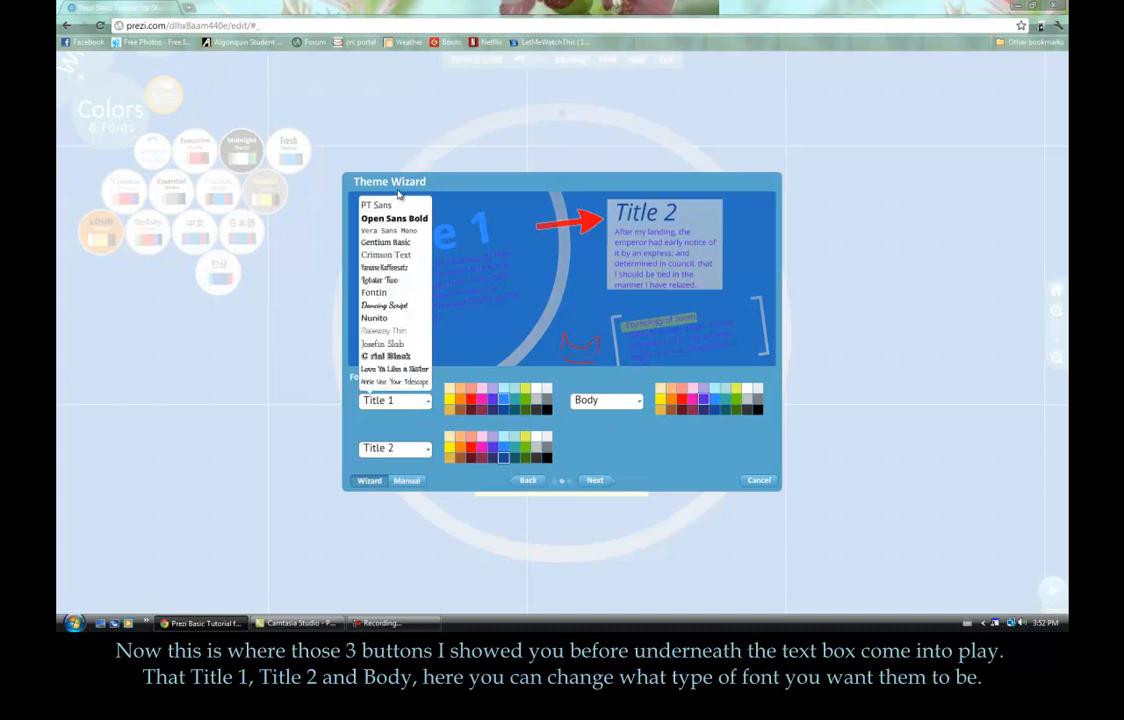
{"action": "left_click", "coordinate": [397, 306]}
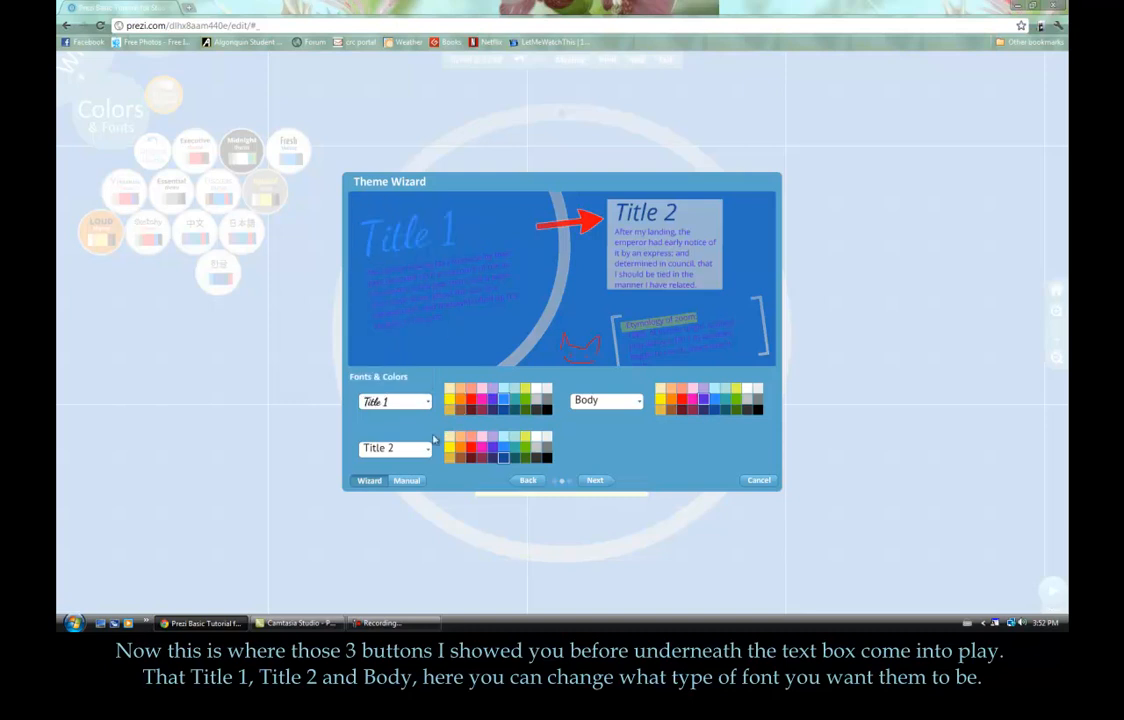
{"action": "left_click", "coordinate": [398, 448]}
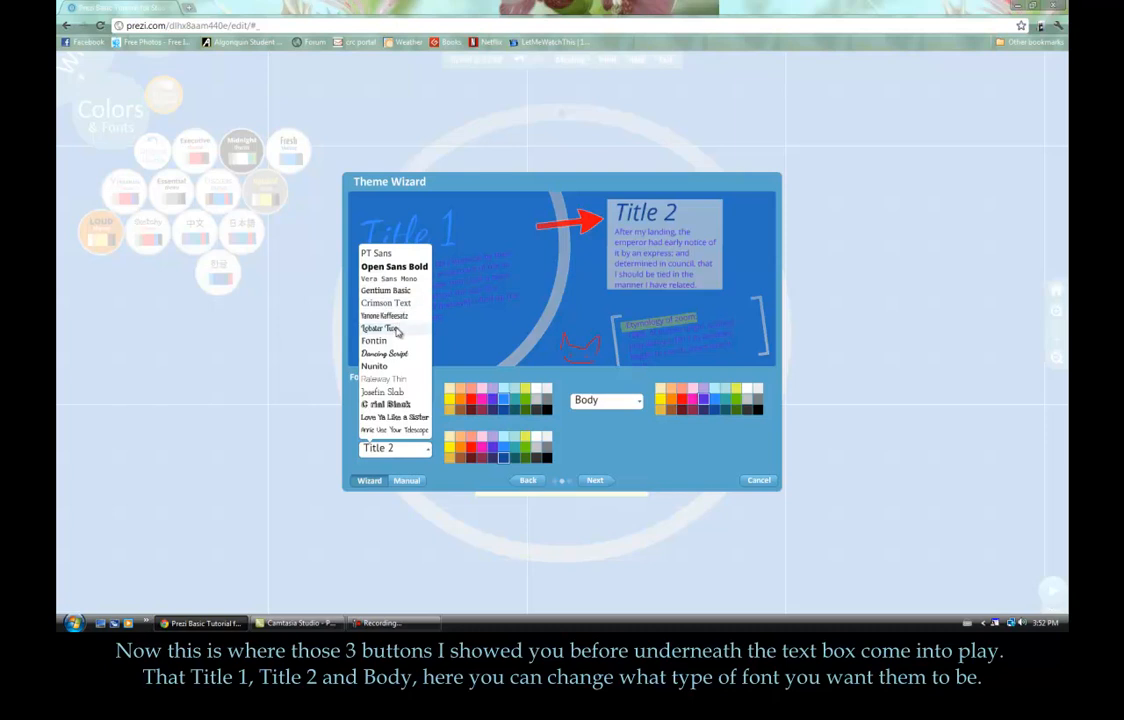
{"action": "left_click", "coordinate": [396, 329]}
{"action": "left_click", "coordinate": [635, 404]}
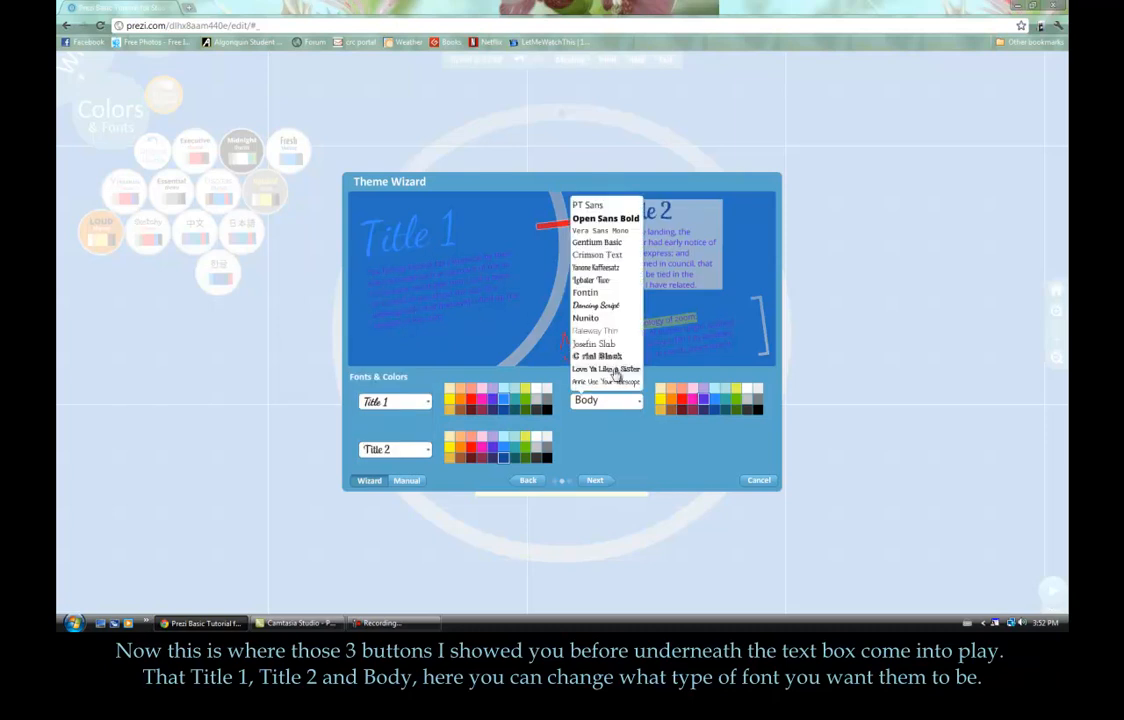
{"action": "left_click", "coordinate": [615, 370]}
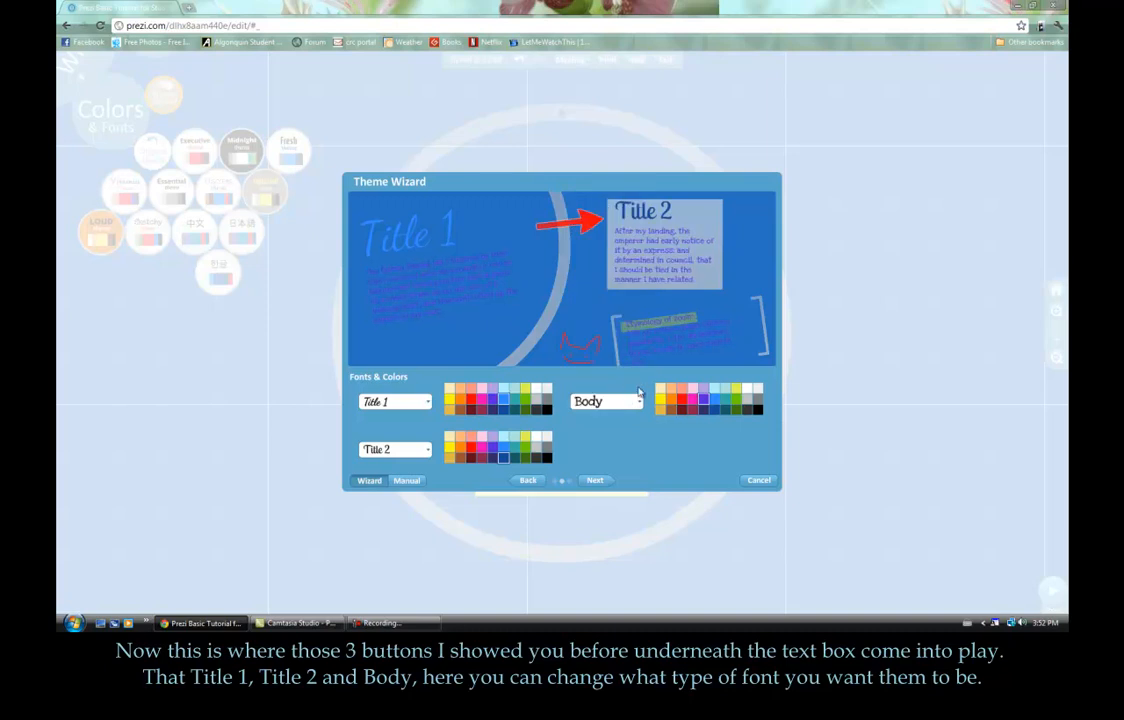
{"action": "left_click", "coordinate": [636, 400]}
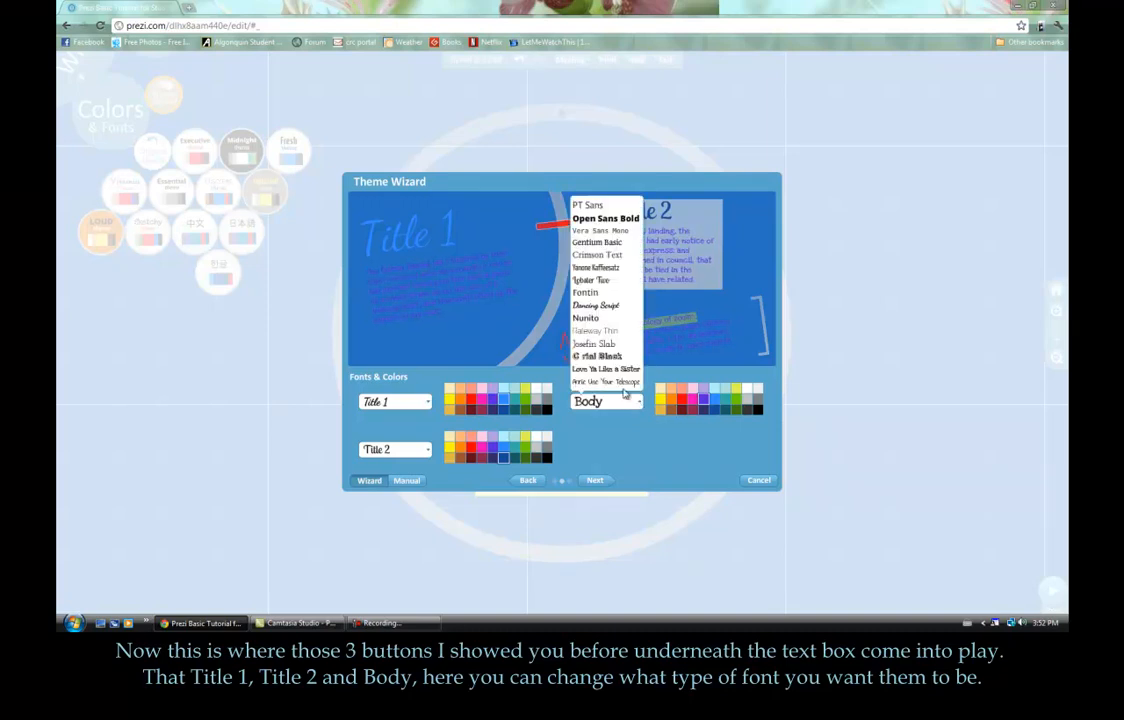
{"action": "left_click", "coordinate": [606, 270]}
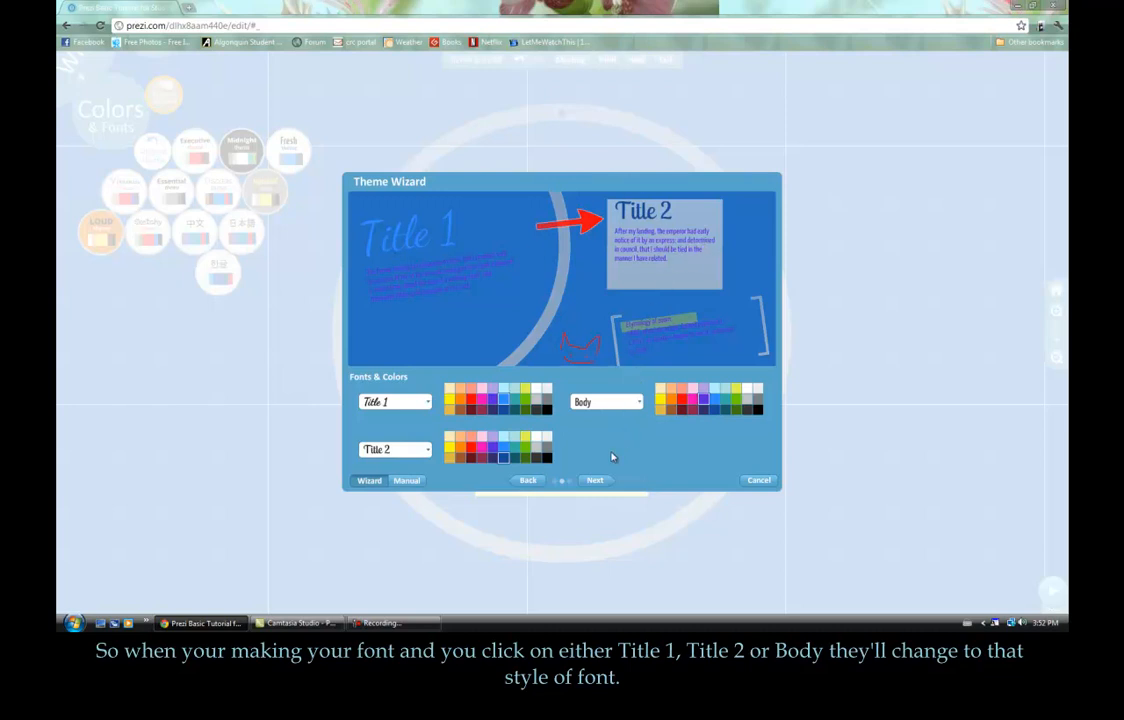
Proceed to the theme's shape colours and set Circle Frame to magenta and Bracket Frame & Rectangle to white.
{"action": "left_click", "coordinate": [597, 481]}
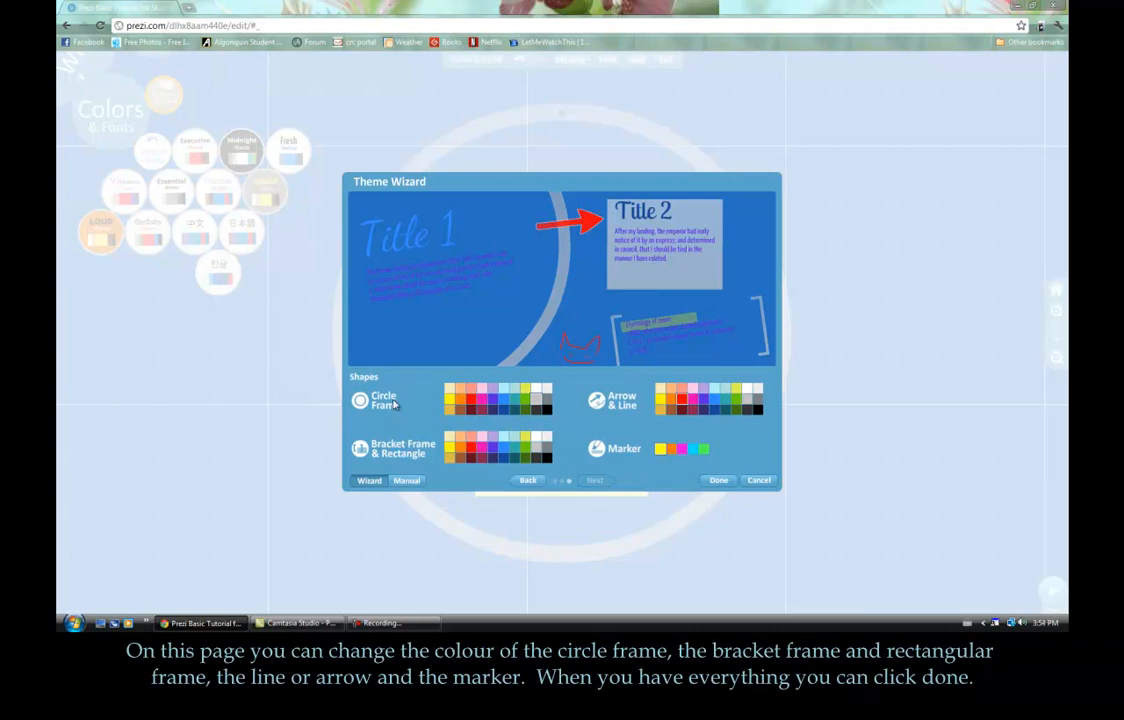
{"action": "left_click", "coordinate": [504, 408]}
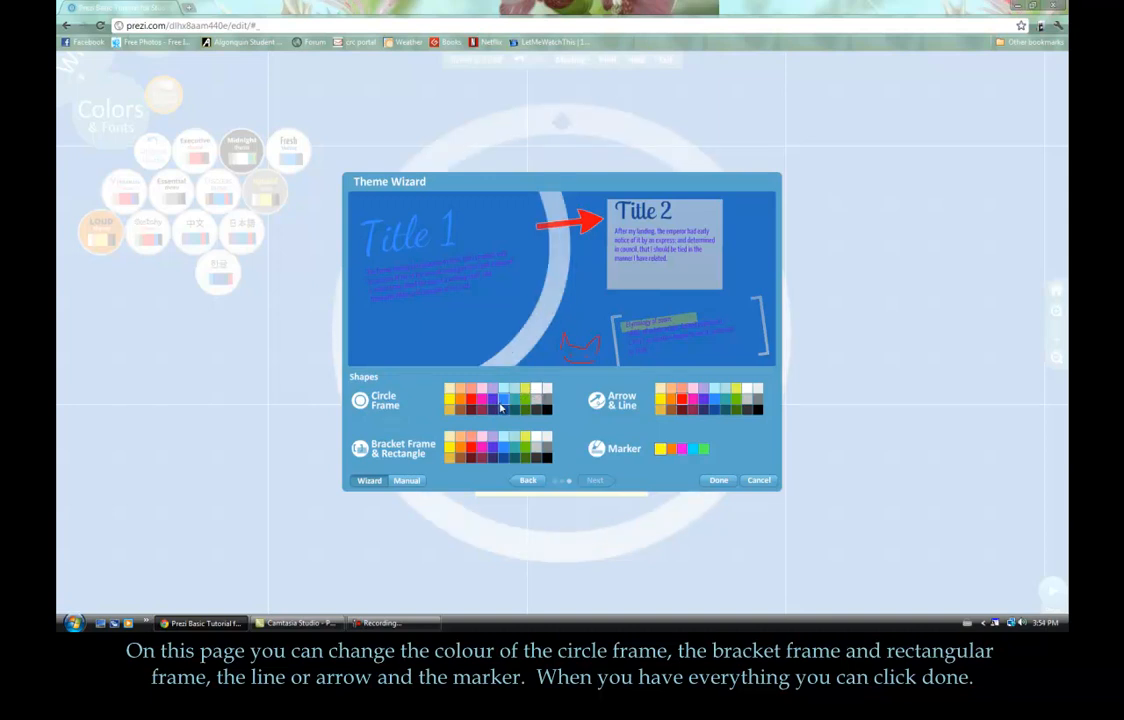
{"action": "left_click", "coordinate": [494, 400]}
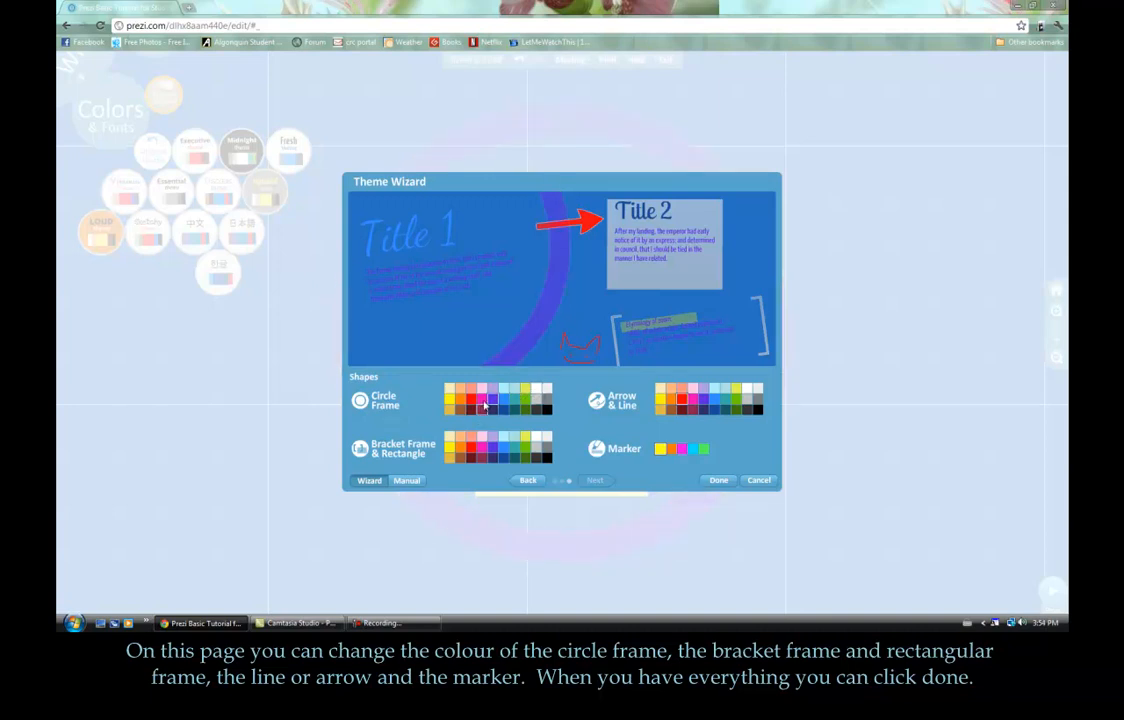
{"action": "left_click", "coordinate": [482, 400]}
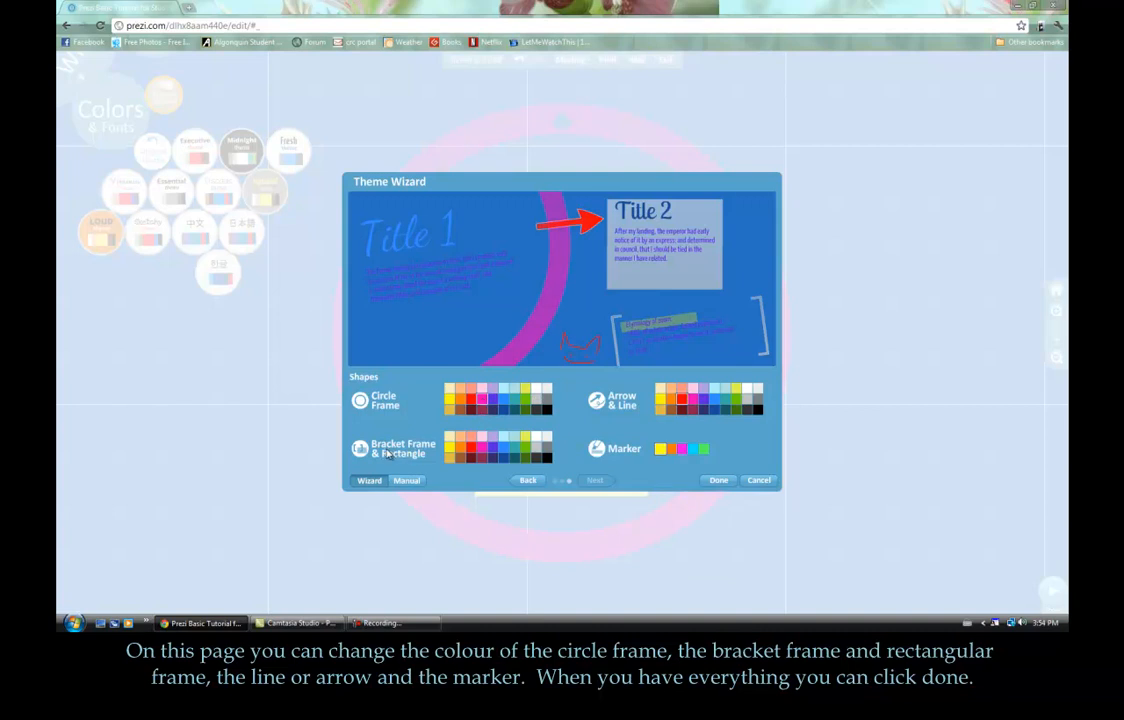
{"action": "left_click", "coordinate": [492, 448]}
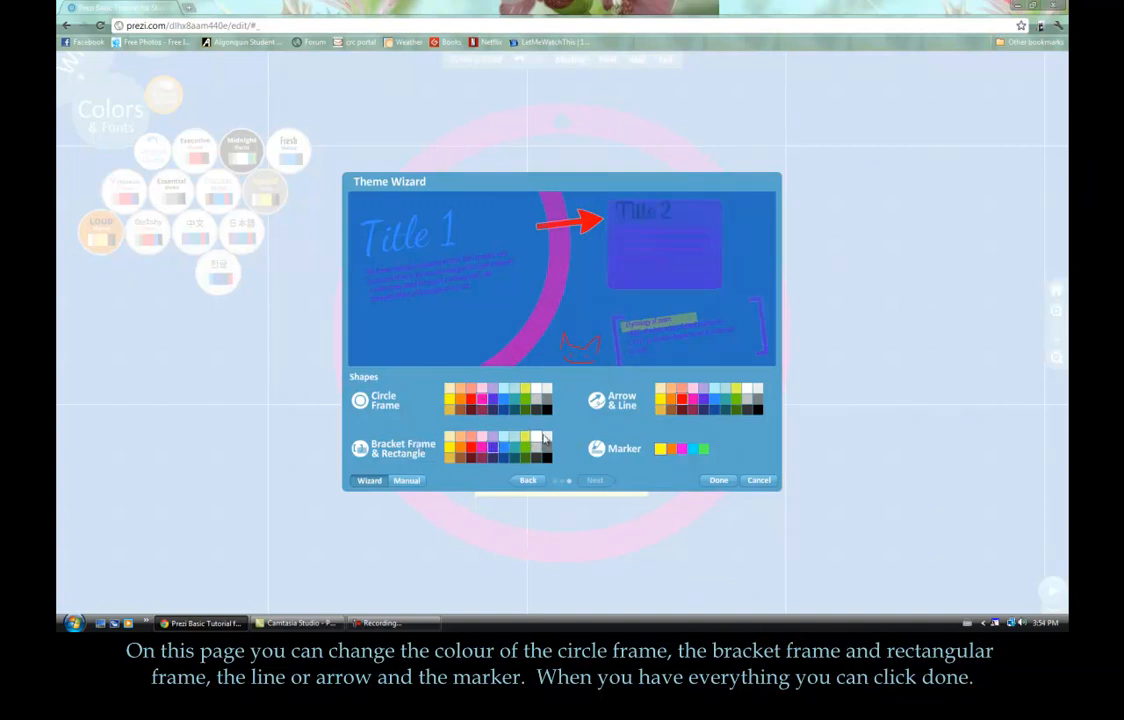
{"action": "left_click", "coordinate": [535, 438]}
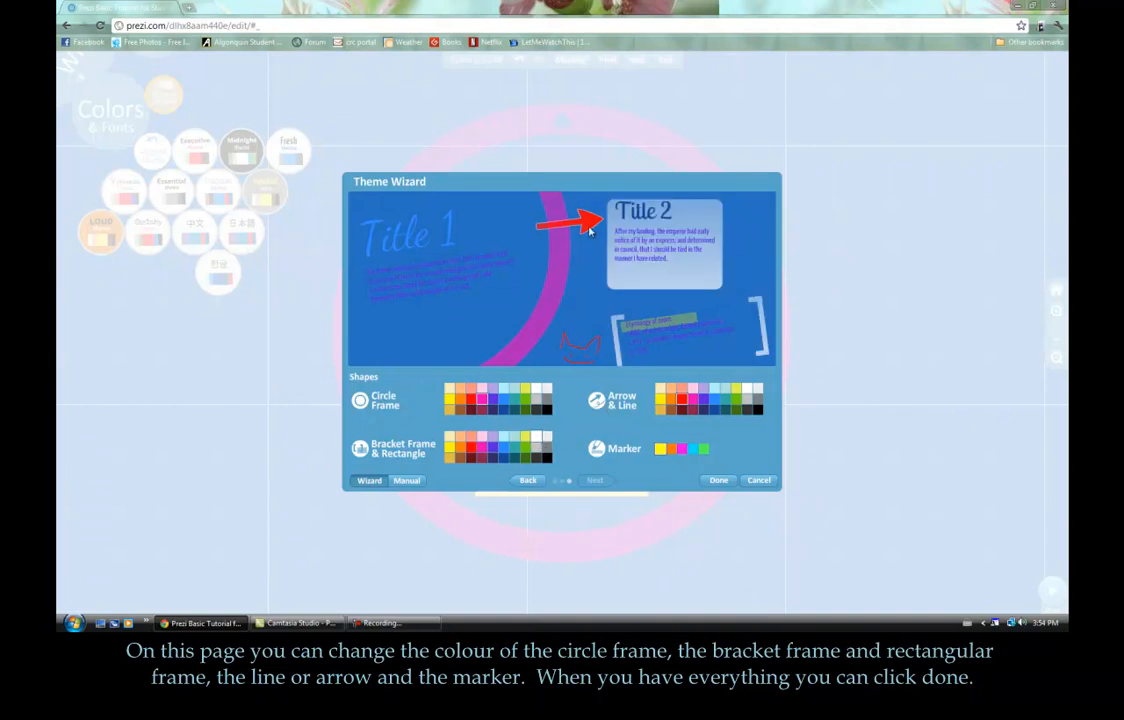
Set the theme's Arrow & Line colour to green and the Marker colour to yellow.
{"action": "left_click", "coordinate": [716, 397]}
{"action": "left_click", "coordinate": [737, 400]}
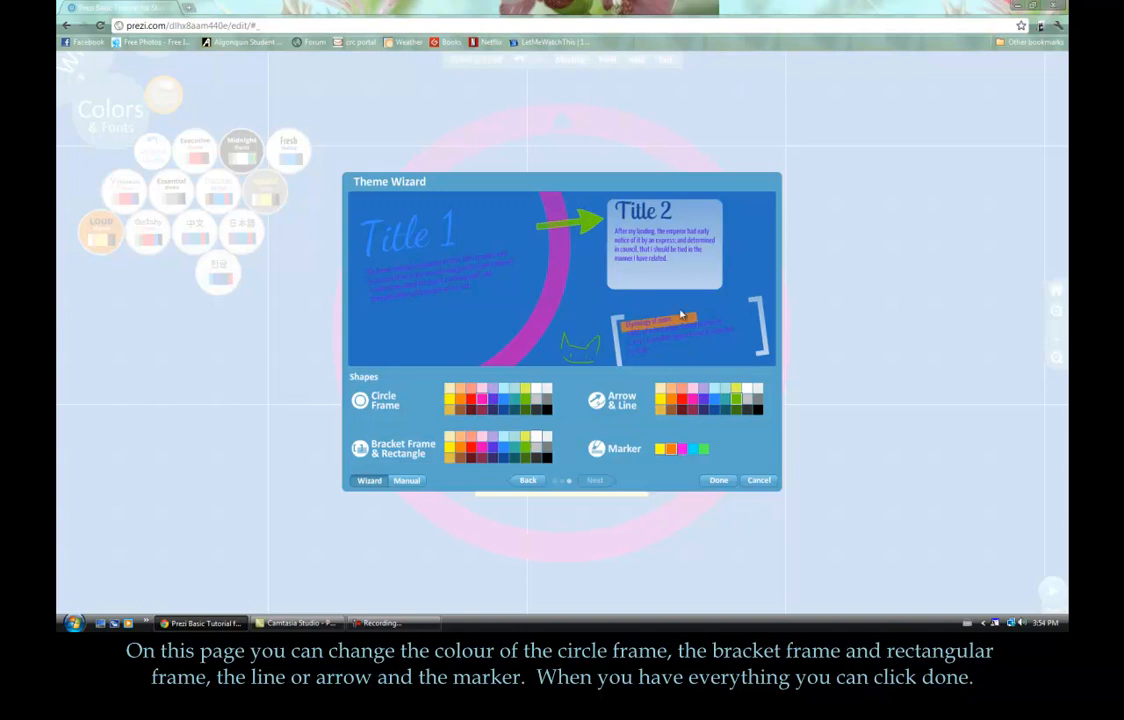
{"action": "left_click", "coordinate": [705, 451]}
{"action": "left_click", "coordinate": [661, 451]}
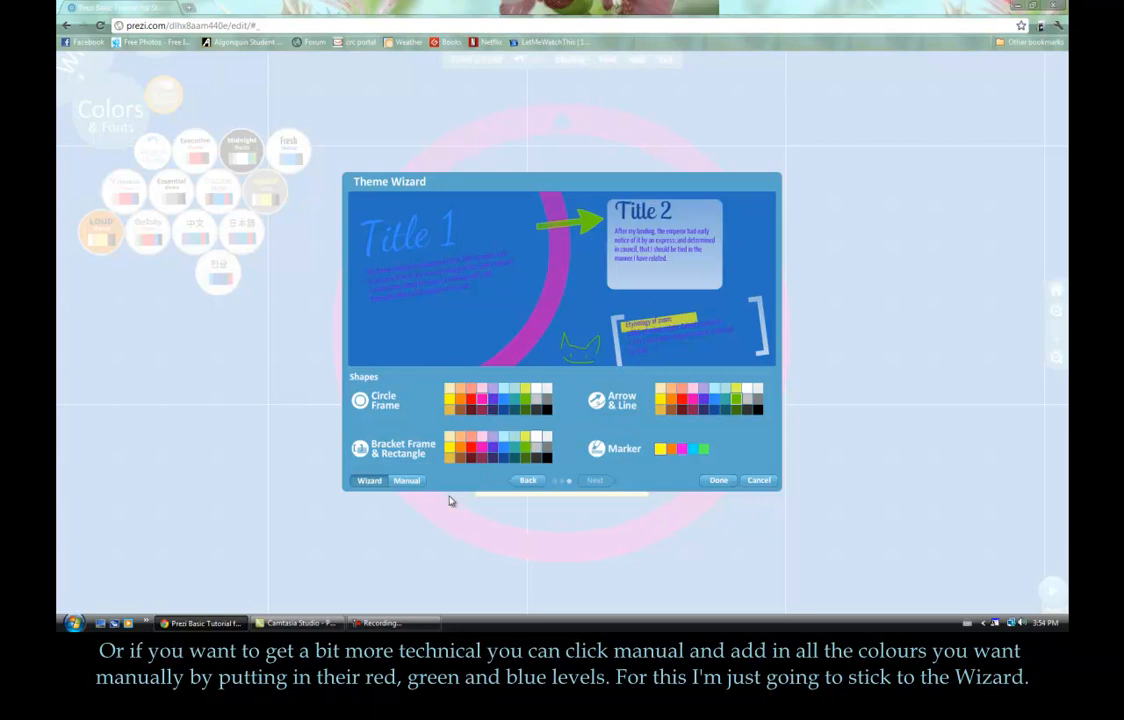
Look over the theme's manual RGB settings, return to the wizard view and apply the customized theme.
{"action": "left_click", "coordinate": [406, 481]}
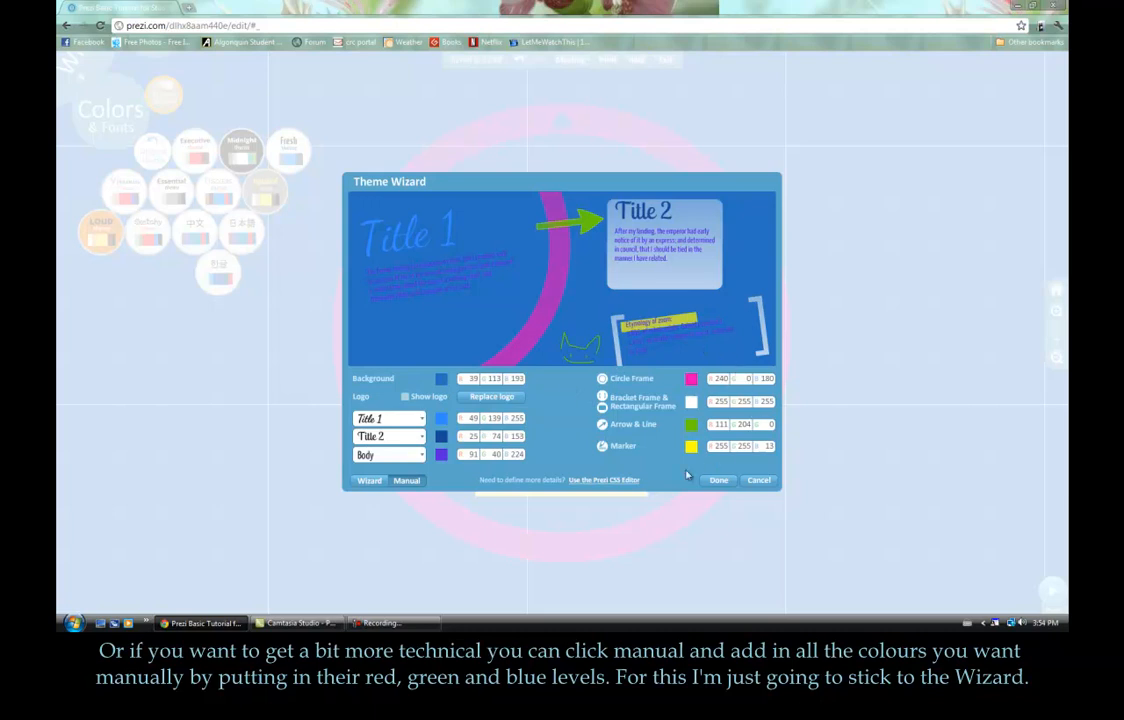
{"action": "left_click", "coordinate": [369, 480]}
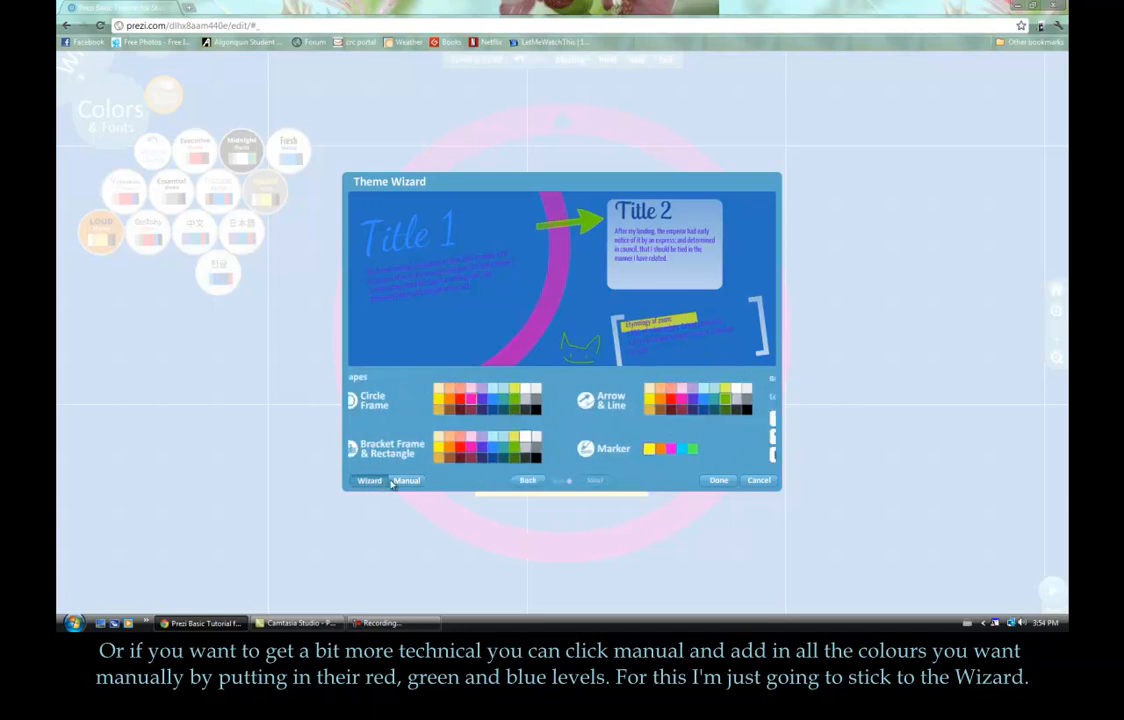
{"action": "left_click", "coordinate": [719, 481]}
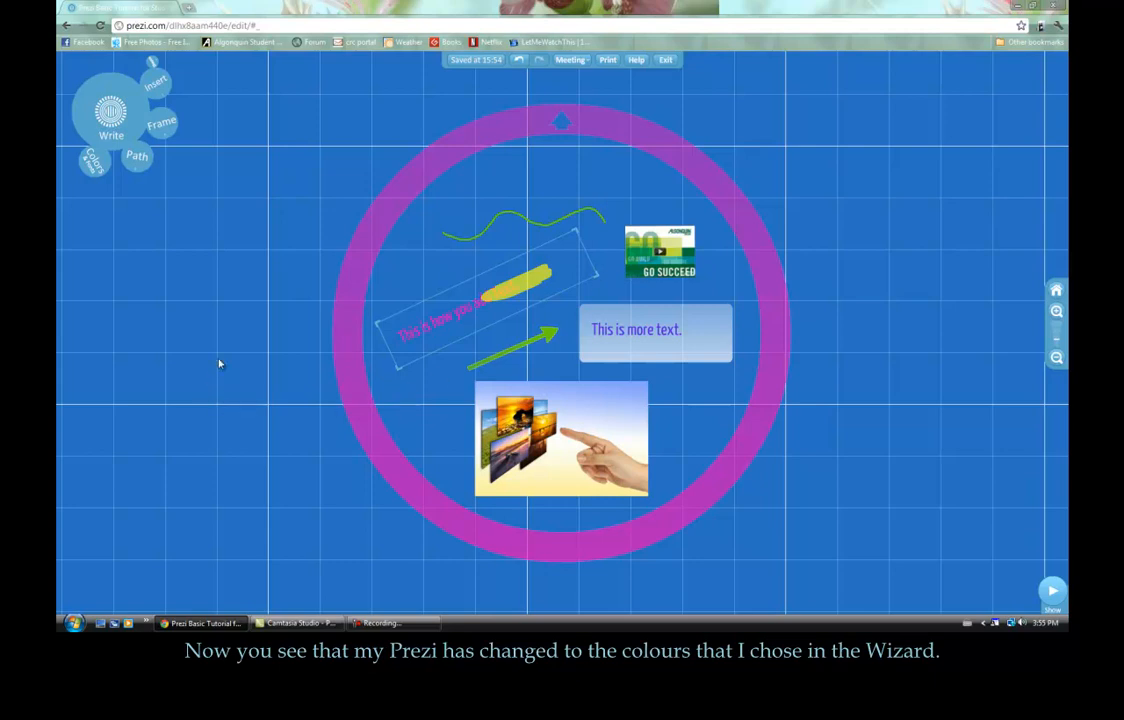
Delete the yellow marker highlight that covers the tilted pink text.
{"action": "left_click", "coordinate": [530, 287]}
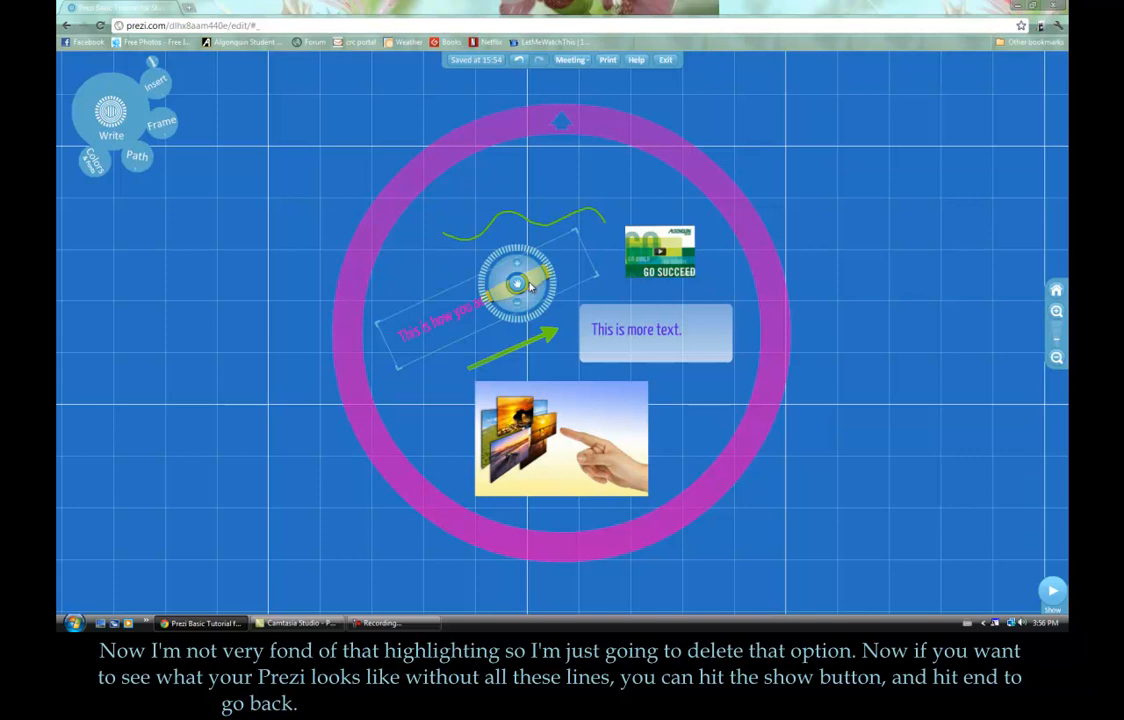
{"action": "key", "text": "Delete"}
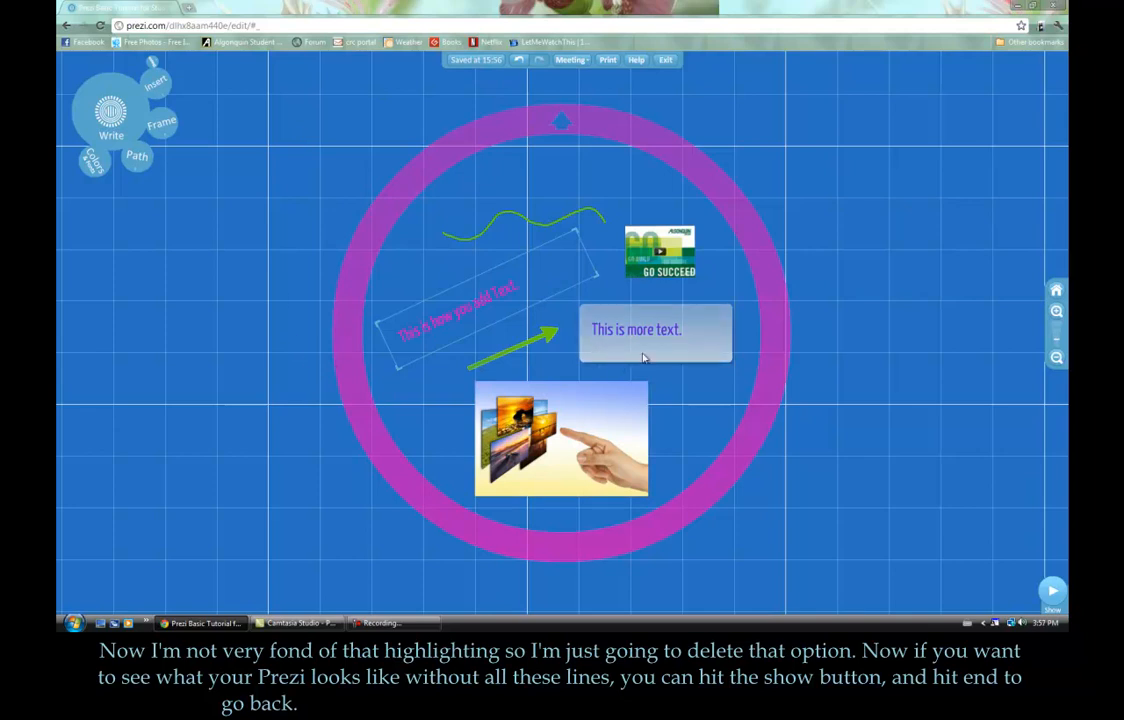
Preview the presentation in show mode twice, returning to editing after each preview.
{"action": "left_click", "coordinate": [1052, 594]}
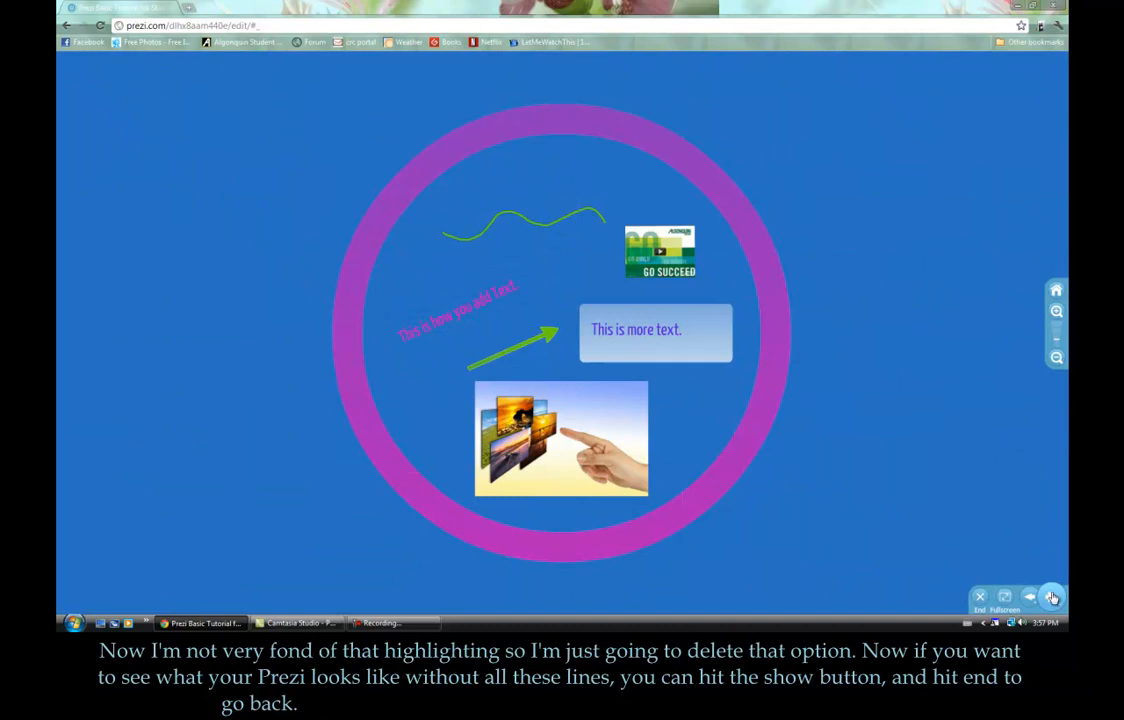
{"action": "left_click", "coordinate": [980, 598]}
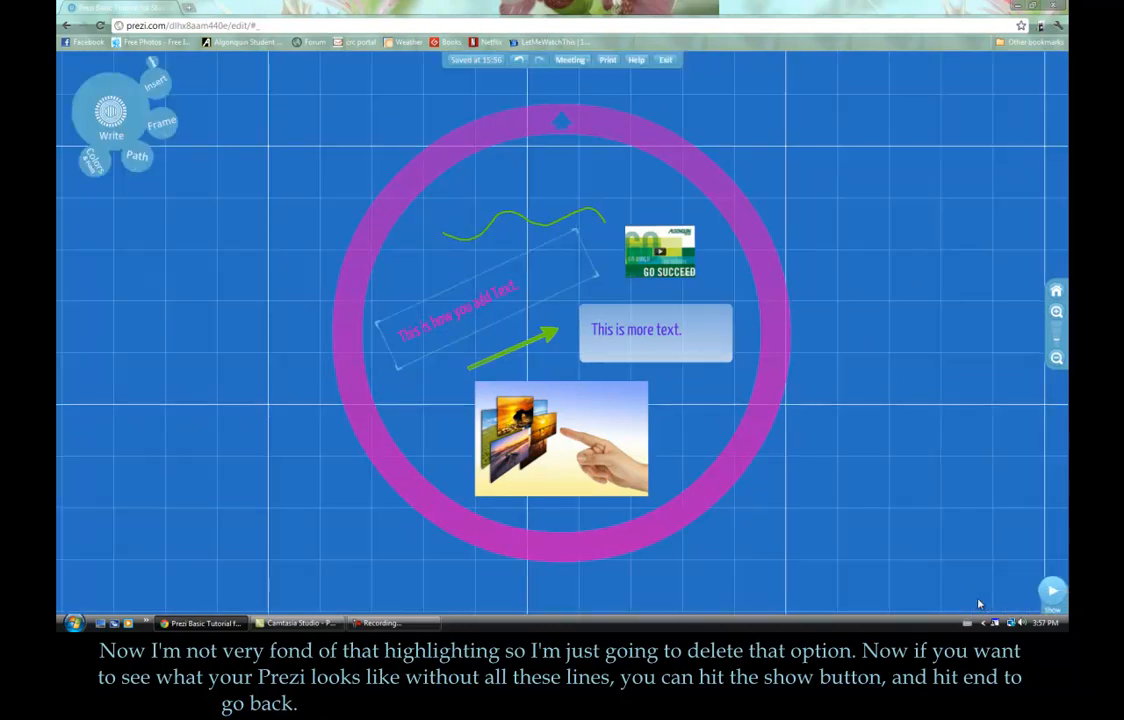
{"action": "key", "text": "space"}
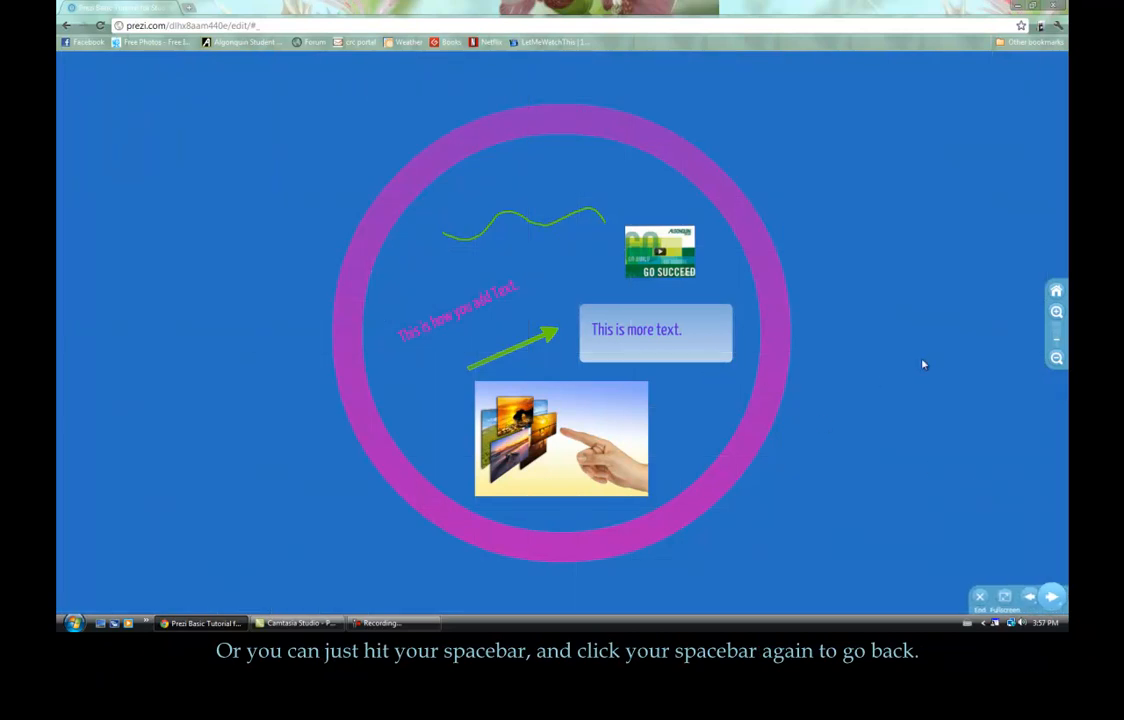
{"action": "key", "text": "space"}
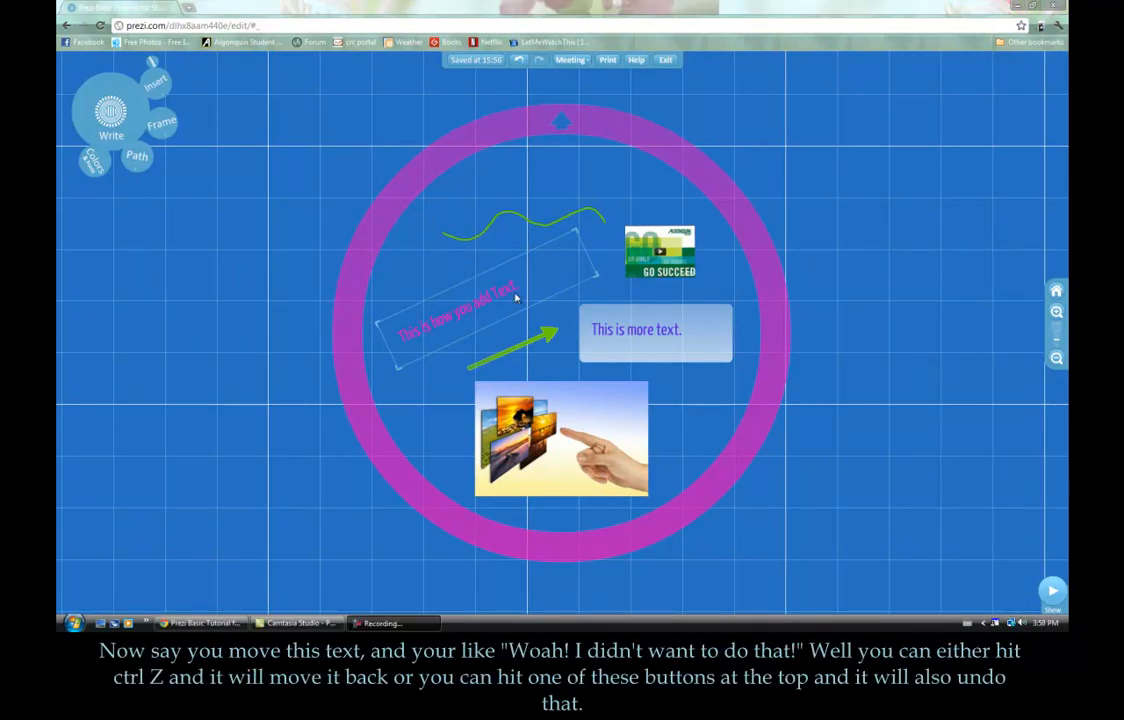
Move the tilted pink text up towards the circle's upper edge and undo the move, repeating this once more.
{"action": "left_click_drag", "start_coordinate": [447, 319], "coordinate": [615, 258]}
{"action": "key", "text": "ctrl+z"}
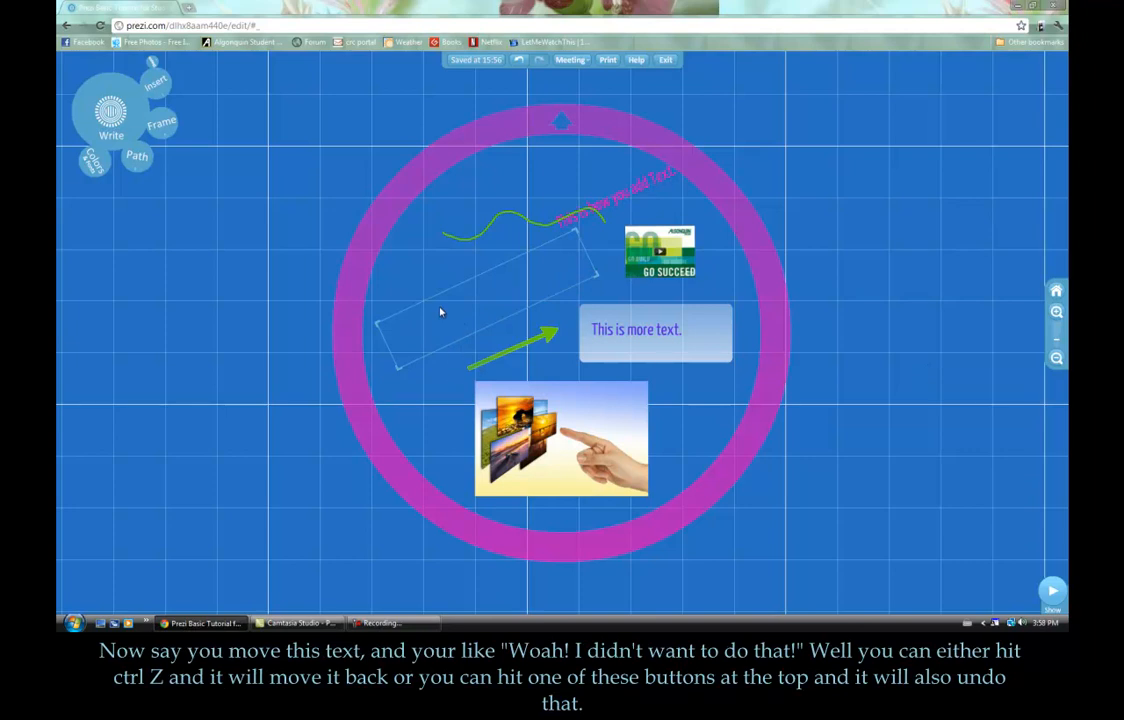
{"action": "key", "text": "ctrl+z"}
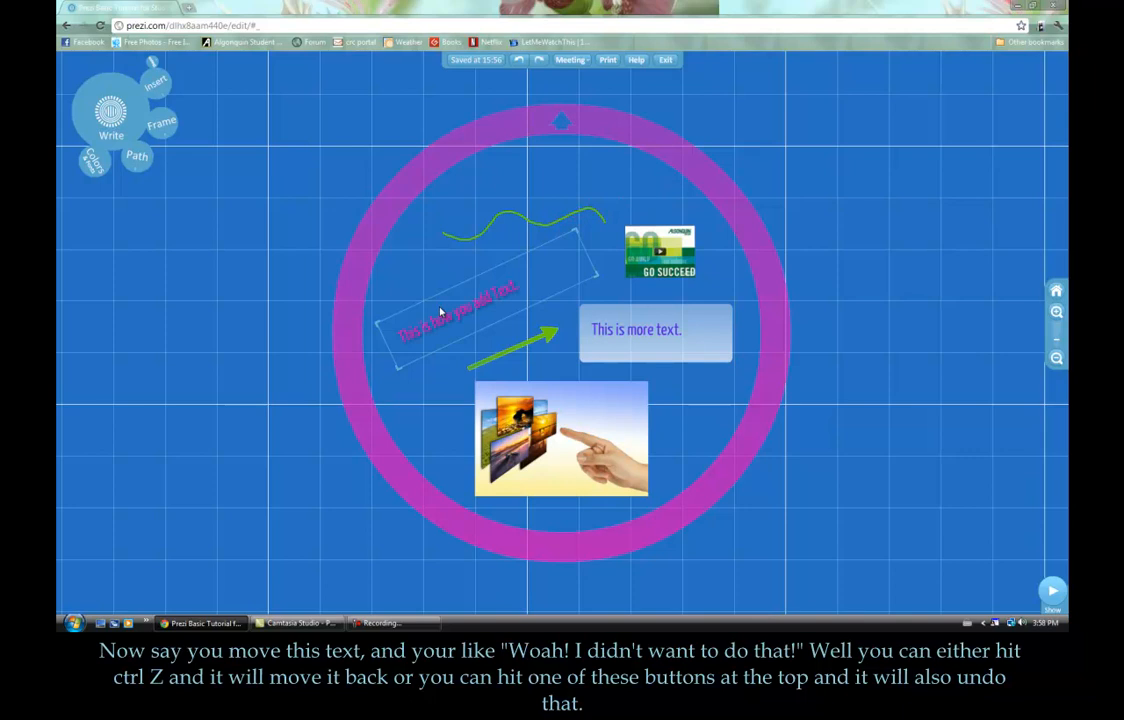
{"action": "left_click_drag", "start_coordinate": [465, 315], "coordinate": [677, 168]}
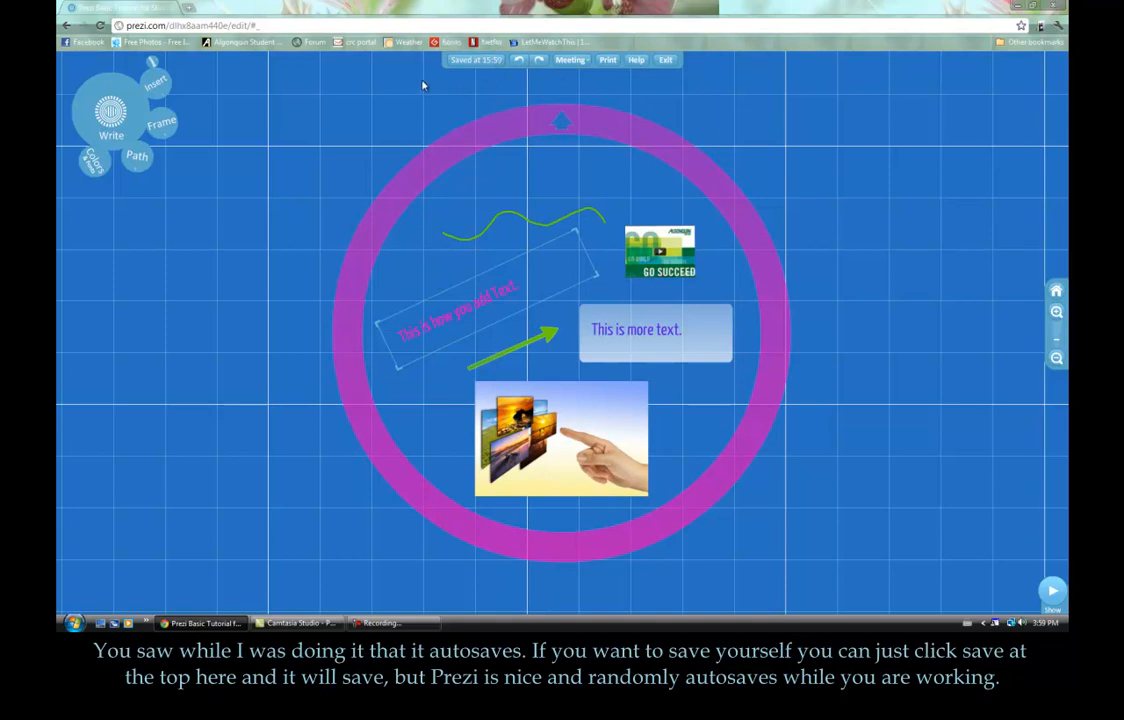
Save the presentation.
{"action": "left_click", "coordinate": [471, 64]}
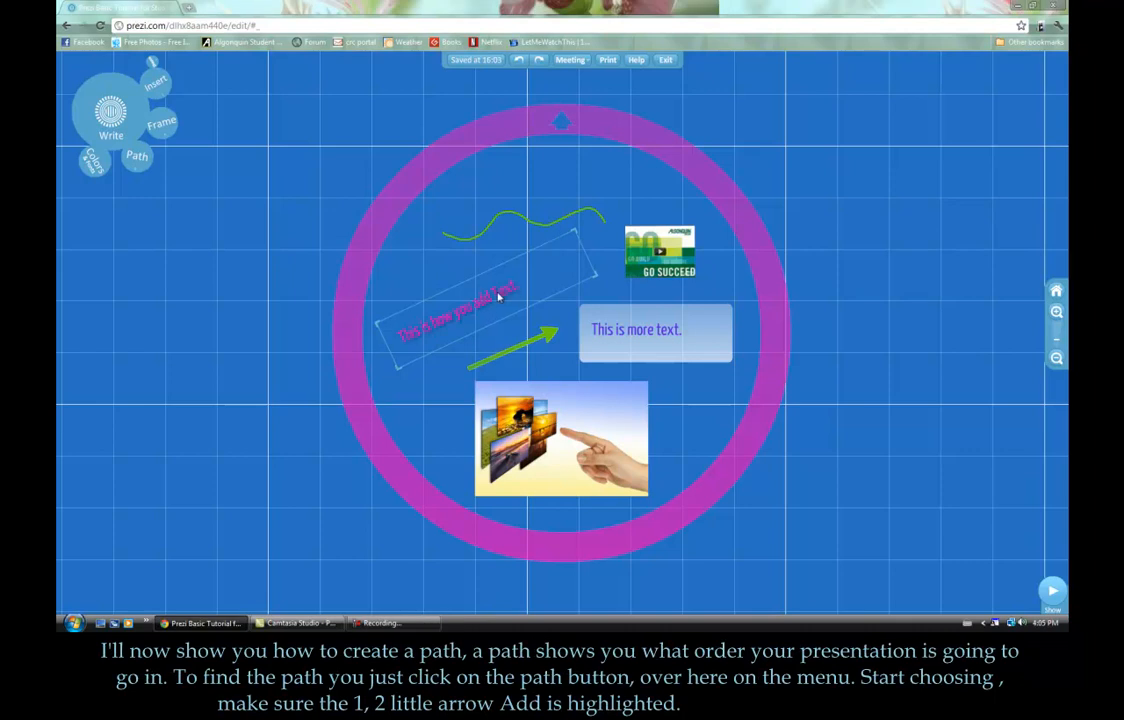
Shift the tilted pink text slightly up within its bracket frame and shrink the frame to fit closely around it.
{"action": "left_click_drag", "start_coordinate": [557, 236], "coordinate": [529, 280]}
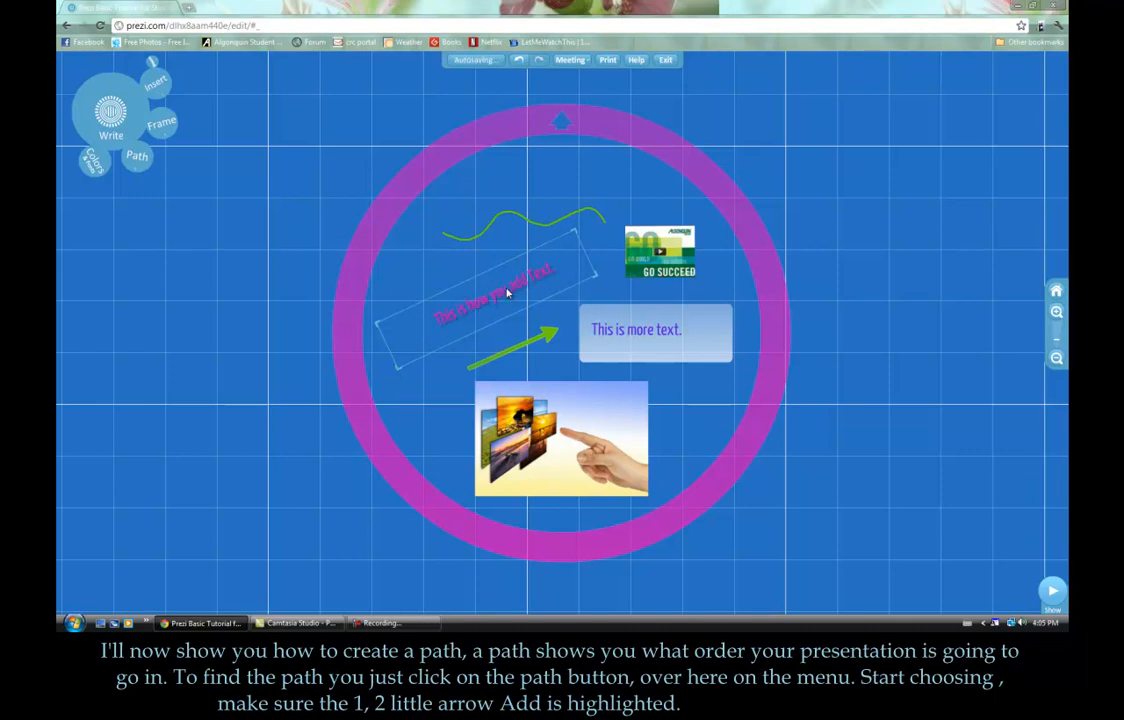
{"action": "left_click_drag", "start_coordinate": [592, 278], "coordinate": [564, 277]}
{"action": "left_click_drag", "start_coordinate": [393, 361], "coordinate": [421, 350]}
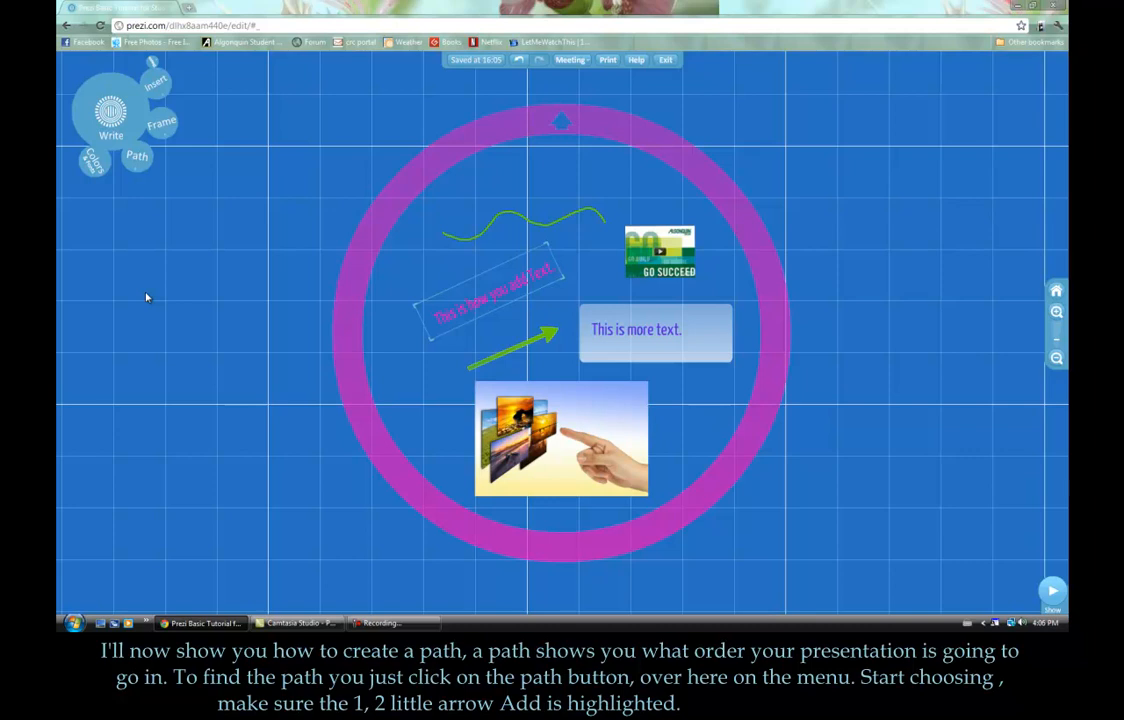
Create a path through the circle frame, the tilted text's bracket frame, the photo, the "This is more text." frame and the video, in that order.
{"action": "left_click", "coordinate": [138, 158]}
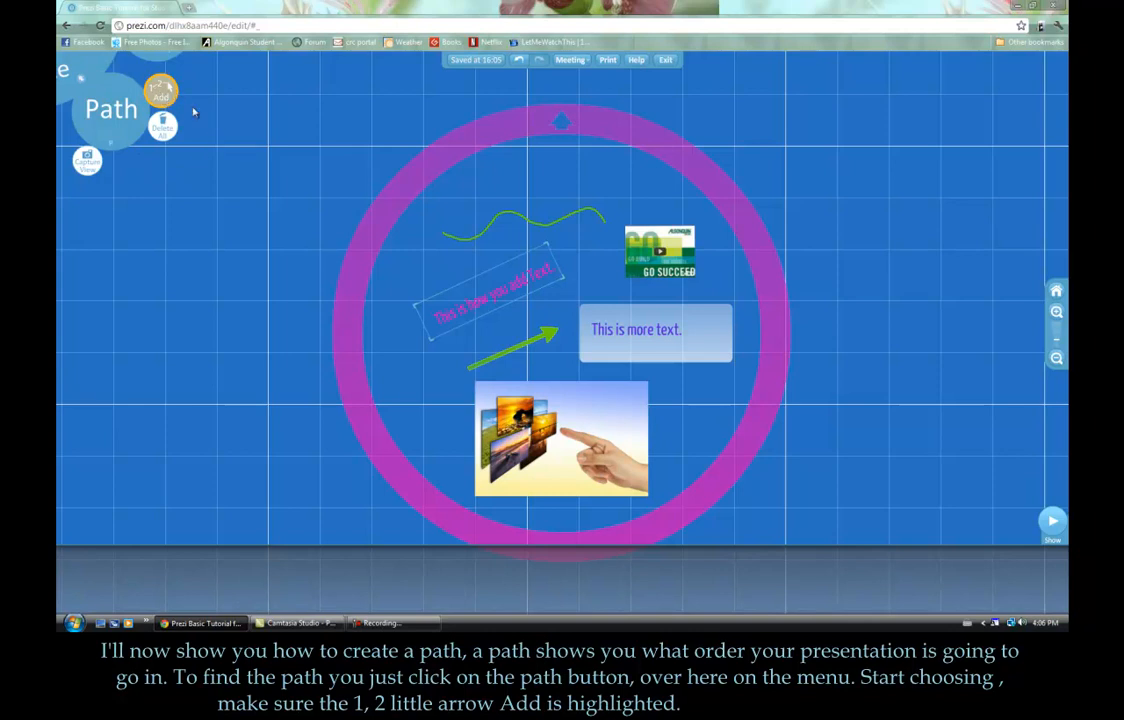
{"action": "left_click_drag", "start_coordinate": [260, 342], "coordinate": [261, 296]}
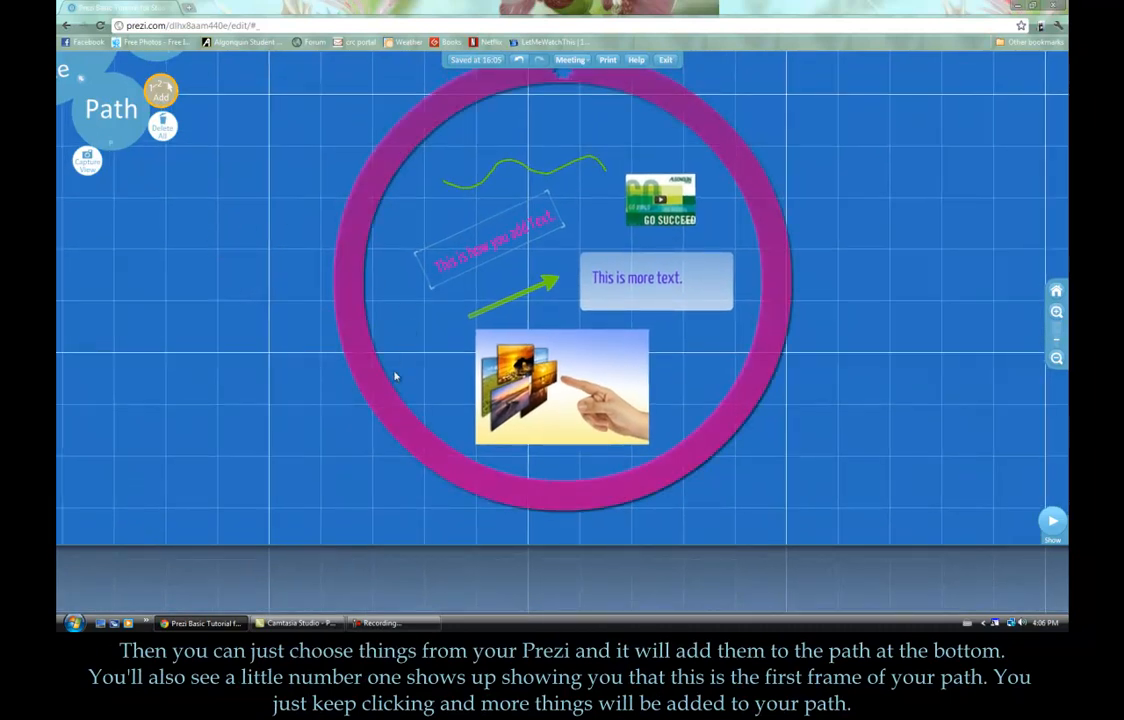
{"action": "left_click", "coordinate": [386, 405]}
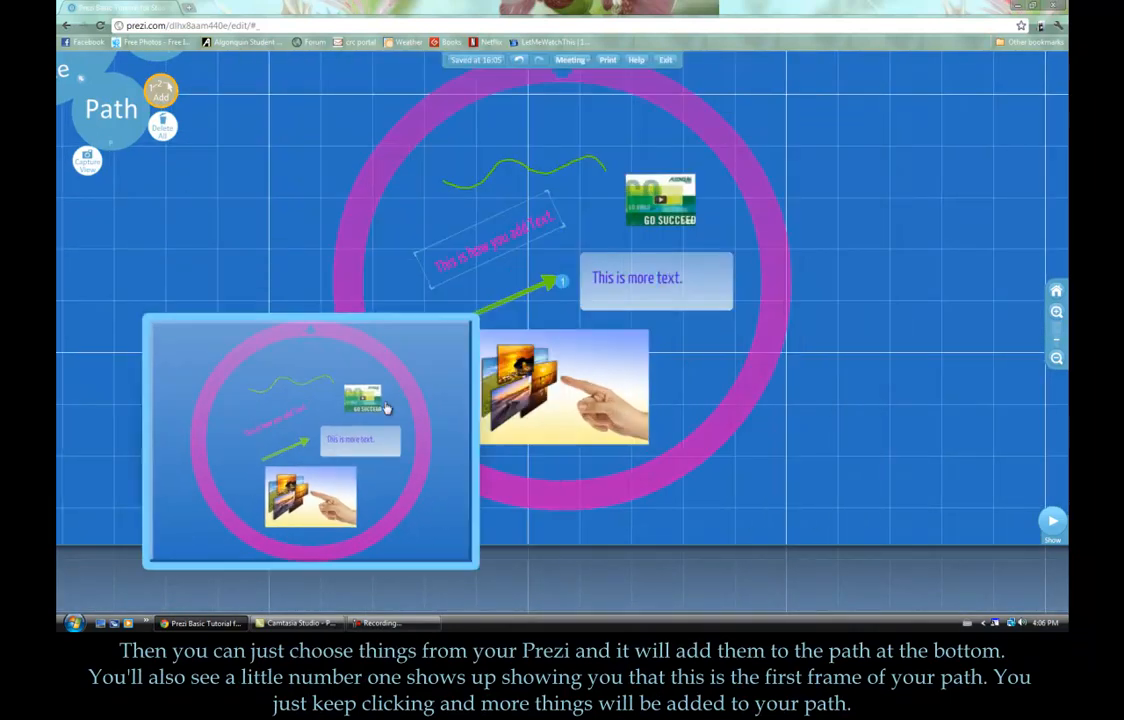
{"action": "mouse_move", "coordinate": [126, 586]}
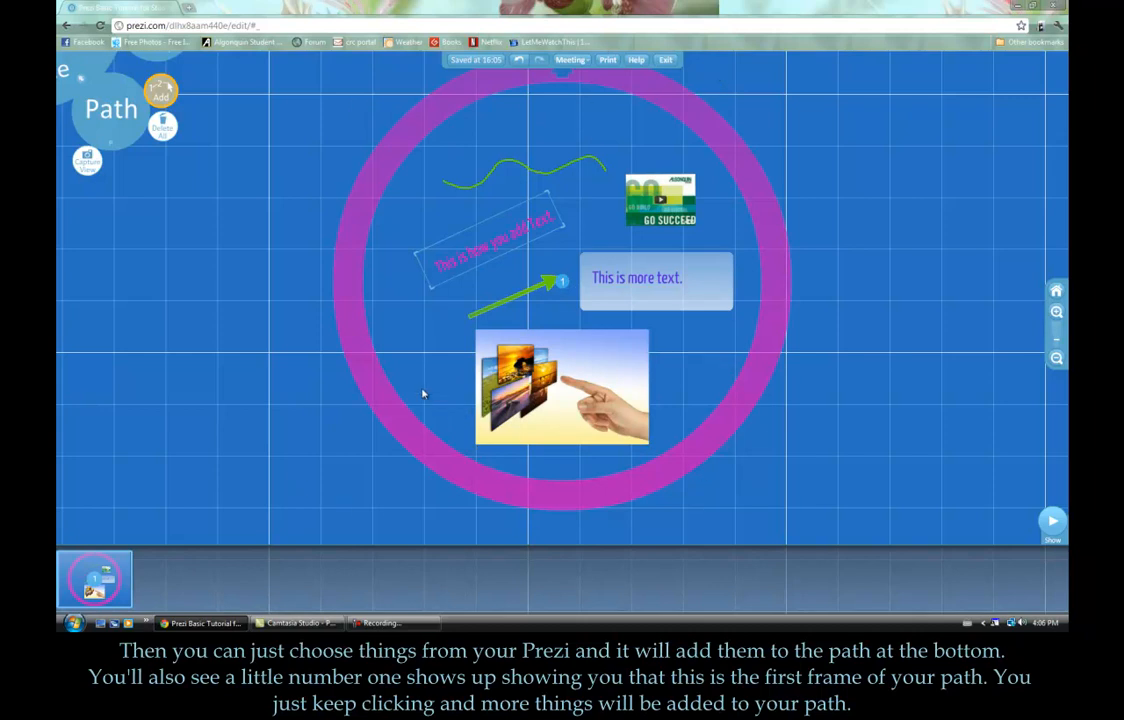
{"action": "left_click", "coordinate": [432, 292]}
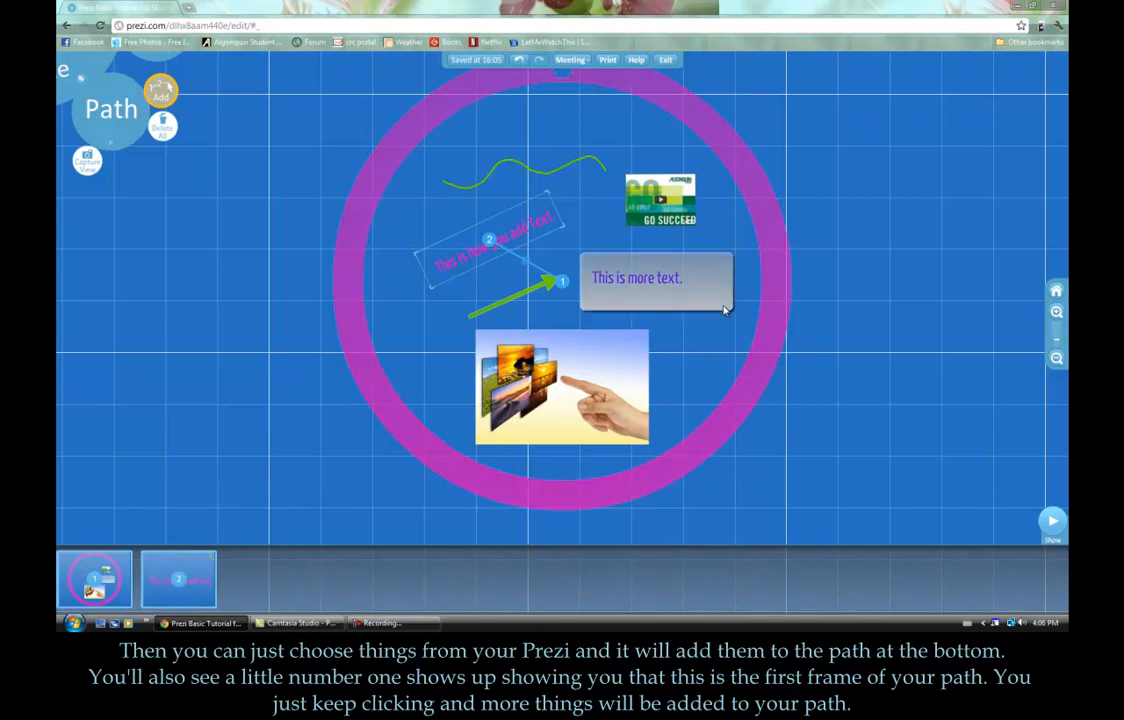
{"action": "left_click", "coordinate": [613, 376]}
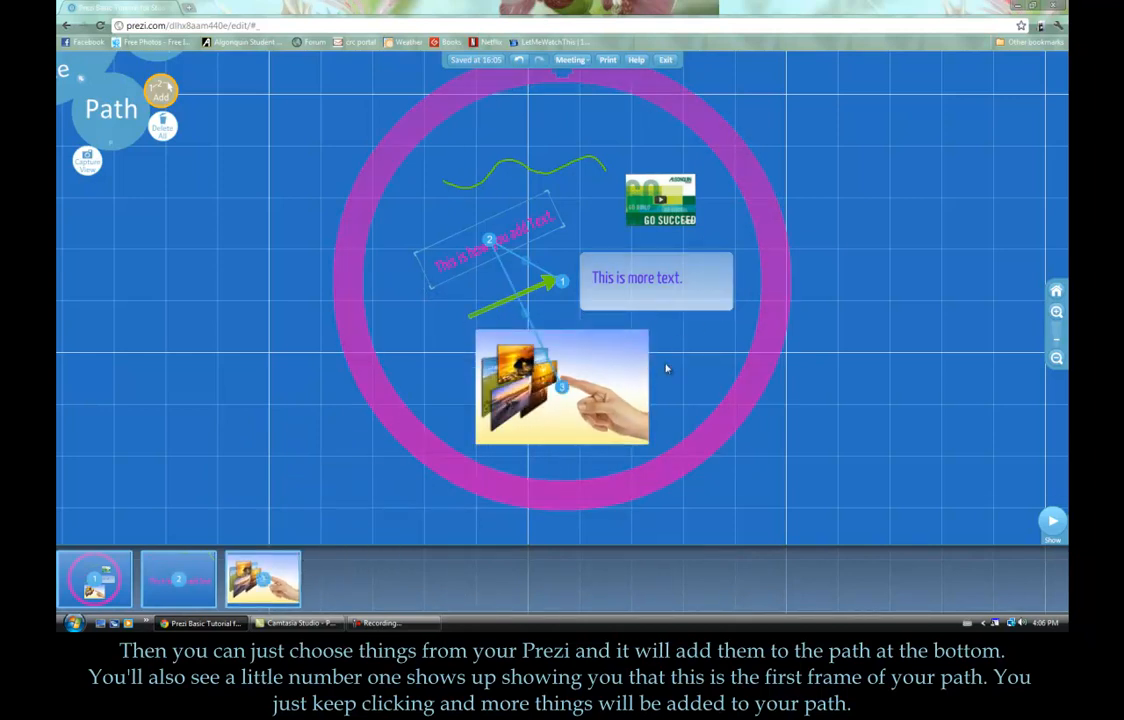
{"action": "left_click", "coordinate": [731, 313]}
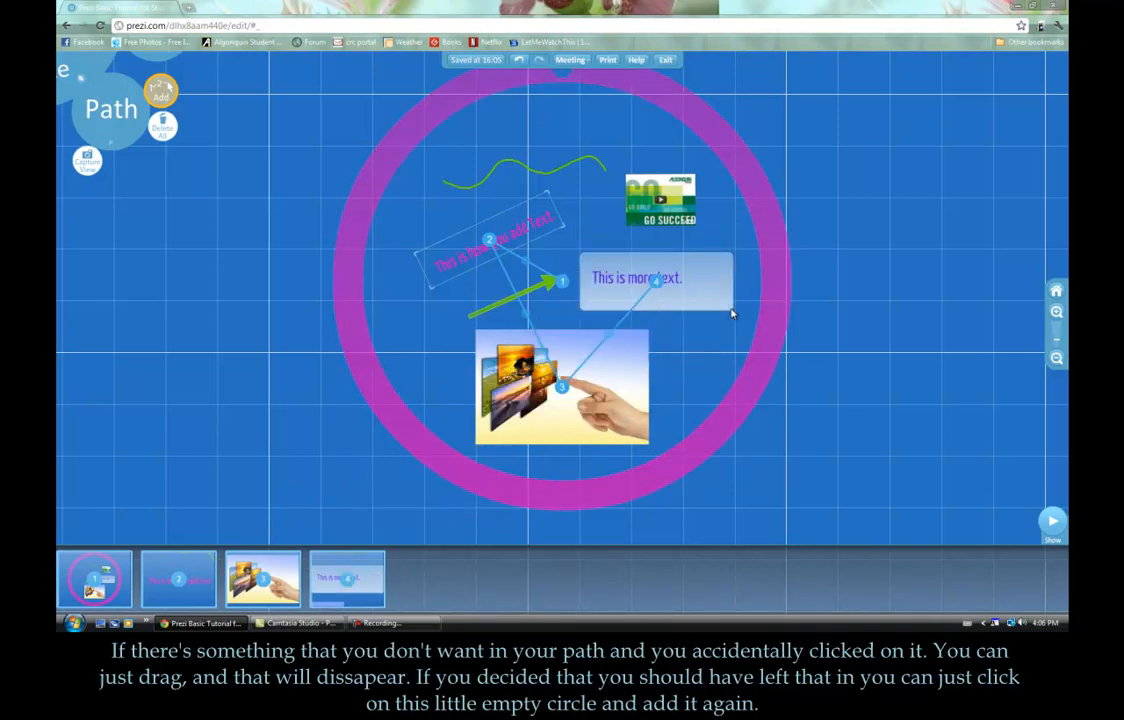
{"action": "left_click", "coordinate": [690, 207]}
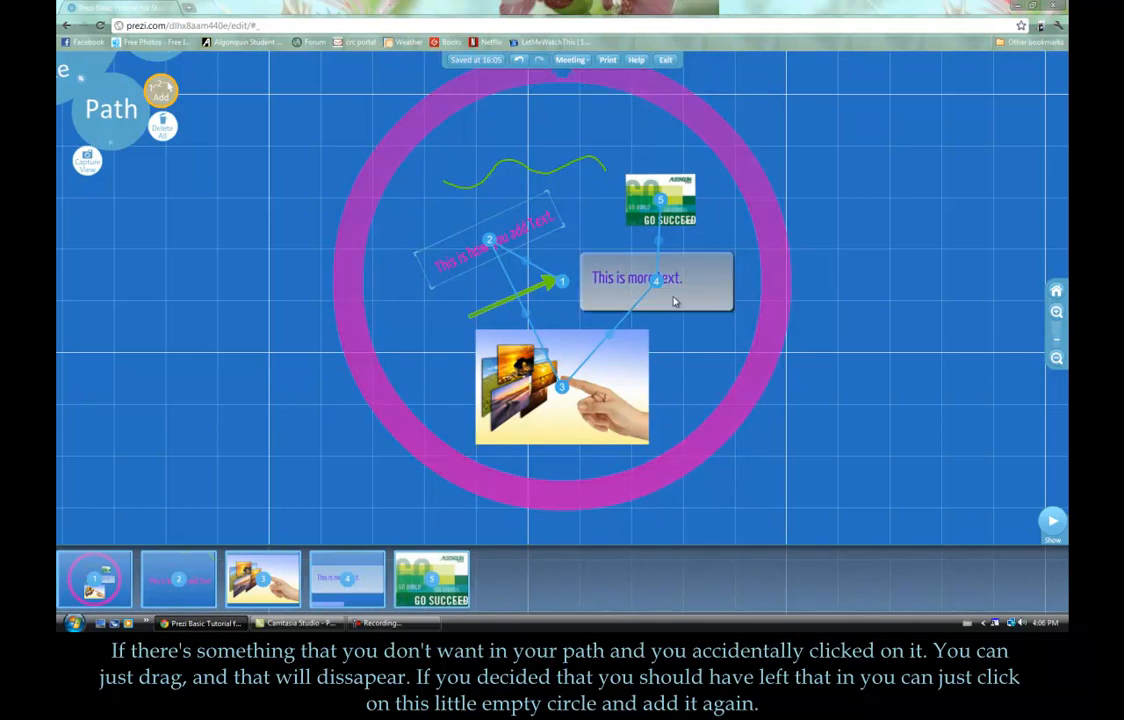
Remove the "This is more text." frame from the path and reinsert it between the photo and the video.
{"action": "left_click_drag", "start_coordinate": [657, 288], "coordinate": [963, 291]}
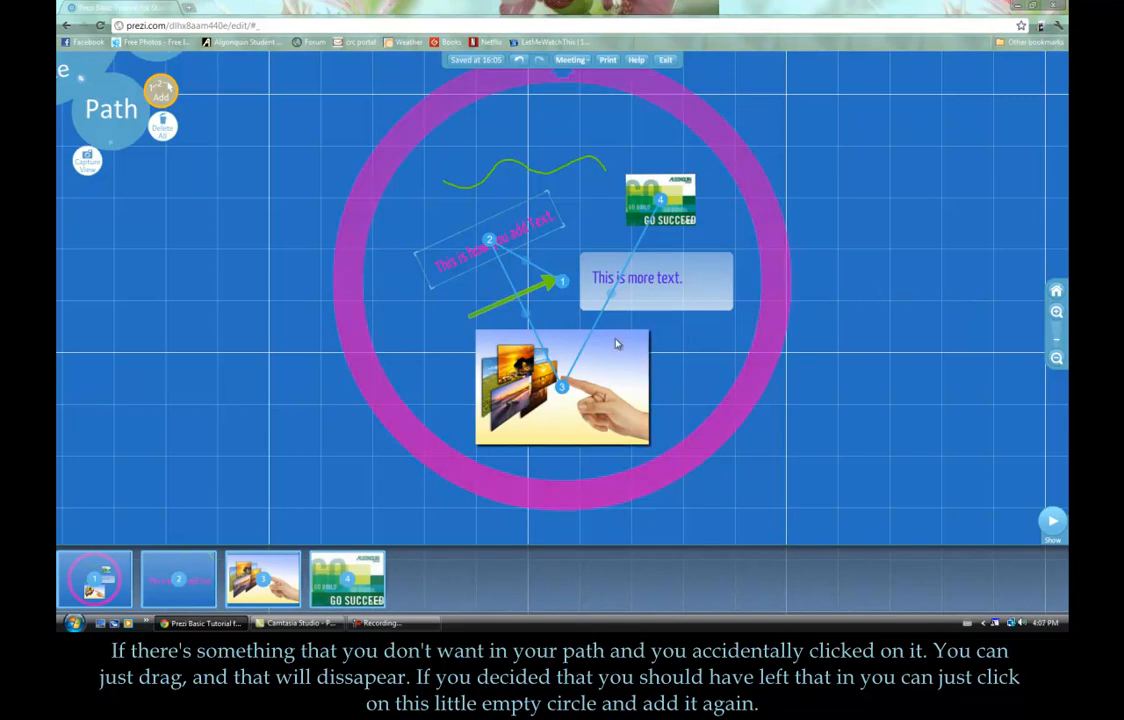
{"action": "left_click_drag", "start_coordinate": [614, 298], "coordinate": [707, 302]}
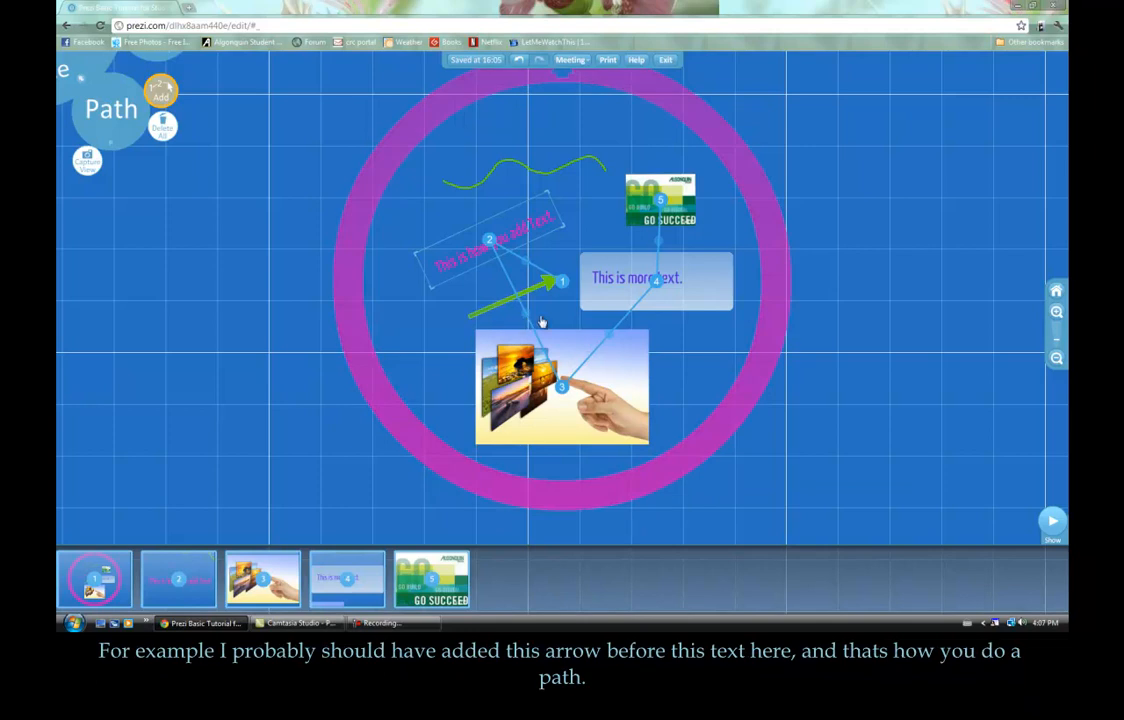
Insert the green arrow into the path between the photo and the "This is more text." frame.
{"action": "left_click_drag", "start_coordinate": [607, 336], "coordinate": [534, 292]}
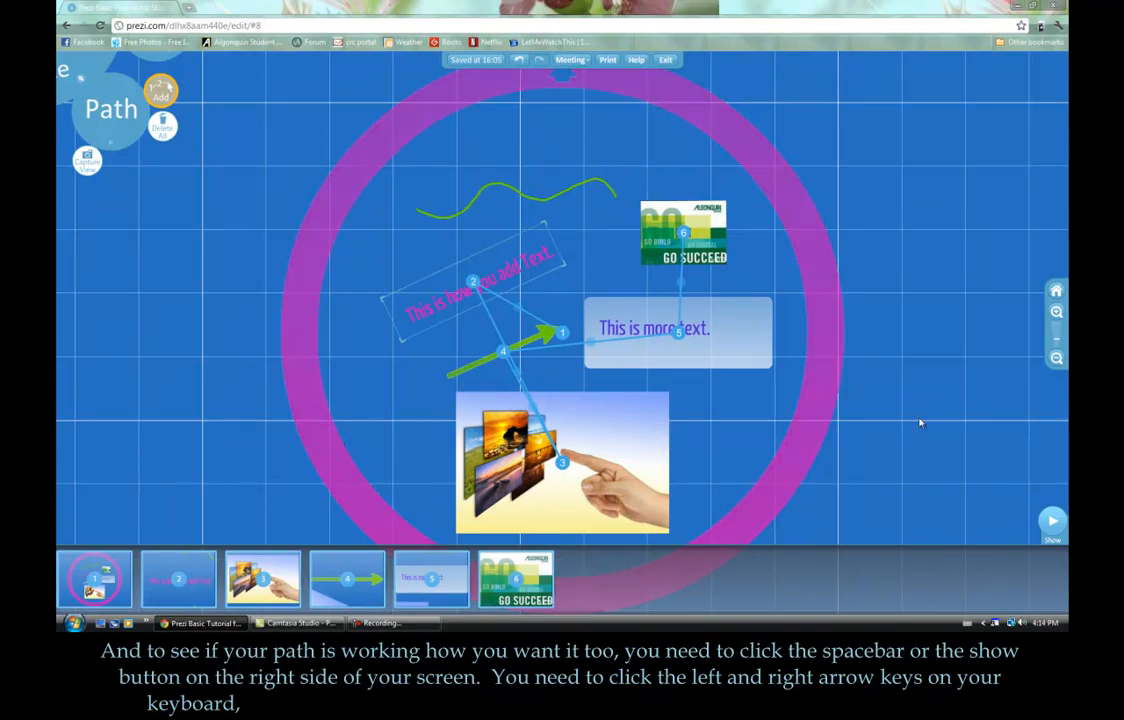
Start the presentation and advance through every path stop from the circle overview to the video.
{"action": "left_click", "coordinate": [1055, 523]}
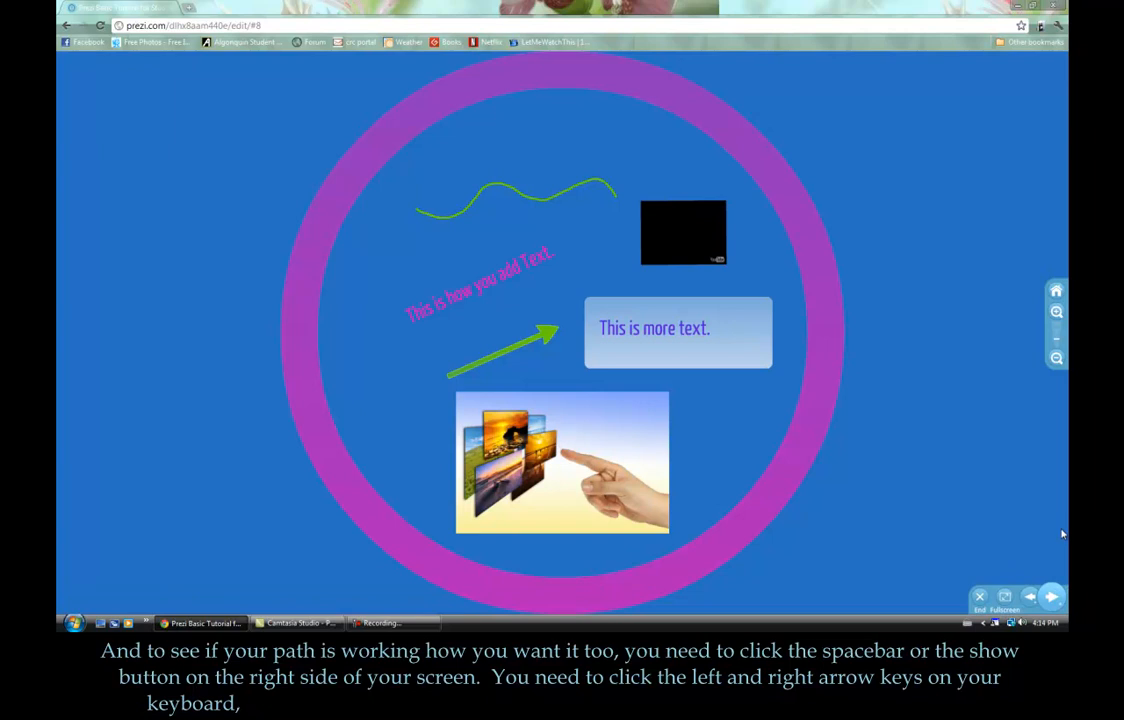
{"action": "left_click", "coordinate": [1052, 598]}
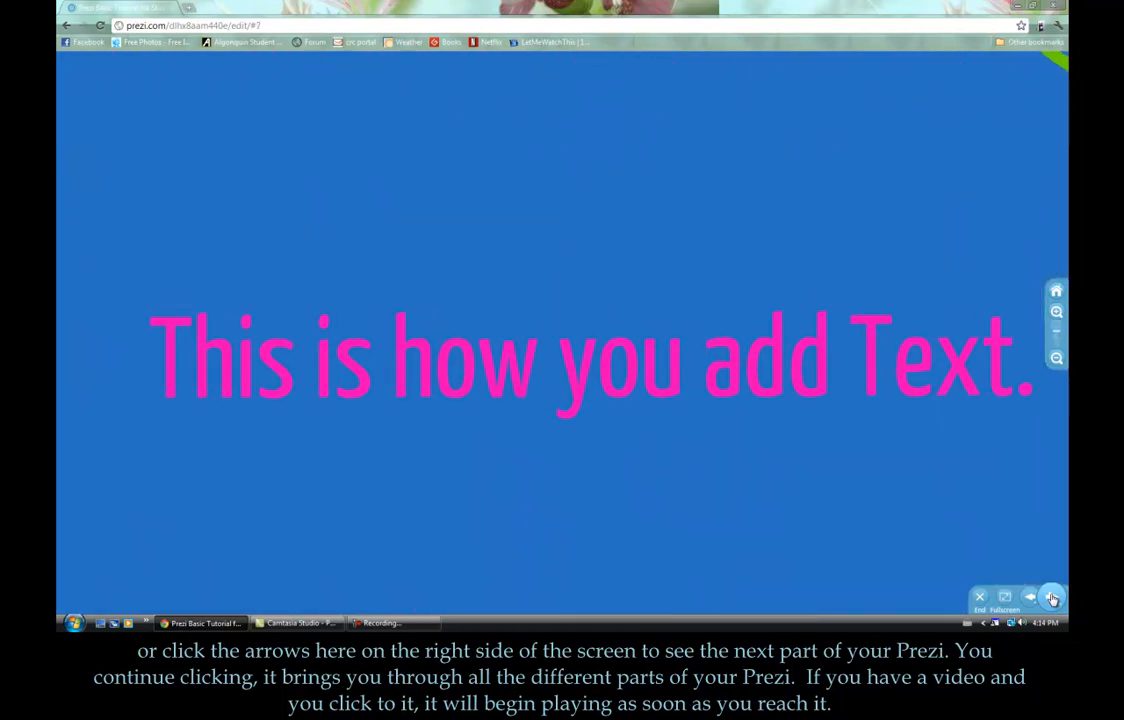
{"action": "left_click", "coordinate": [1052, 598]}
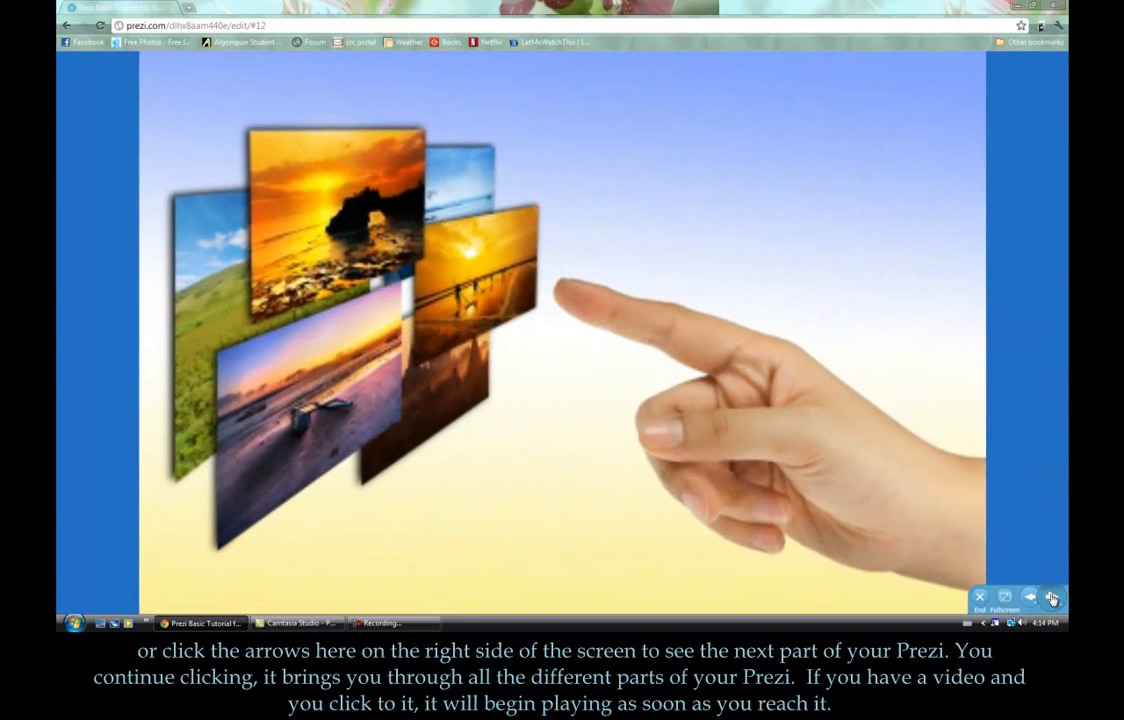
{"action": "left_click", "coordinate": [1052, 598]}
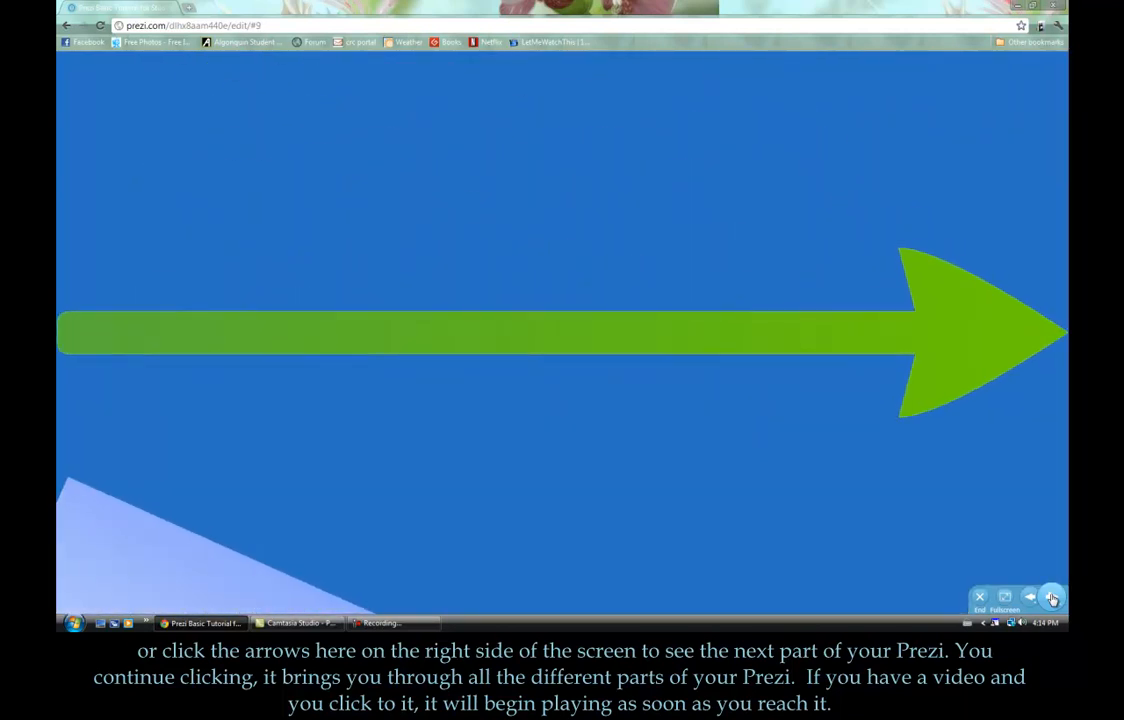
{"action": "left_click", "coordinate": [1052, 598]}
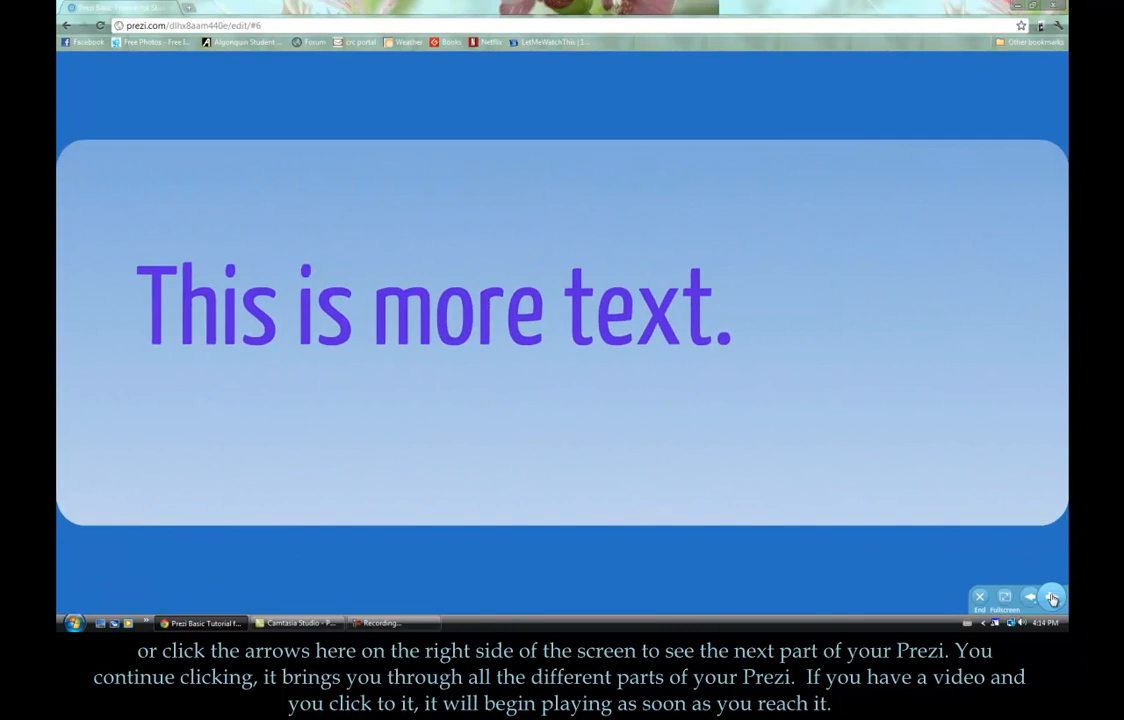
{"action": "left_click", "coordinate": [1052, 598]}
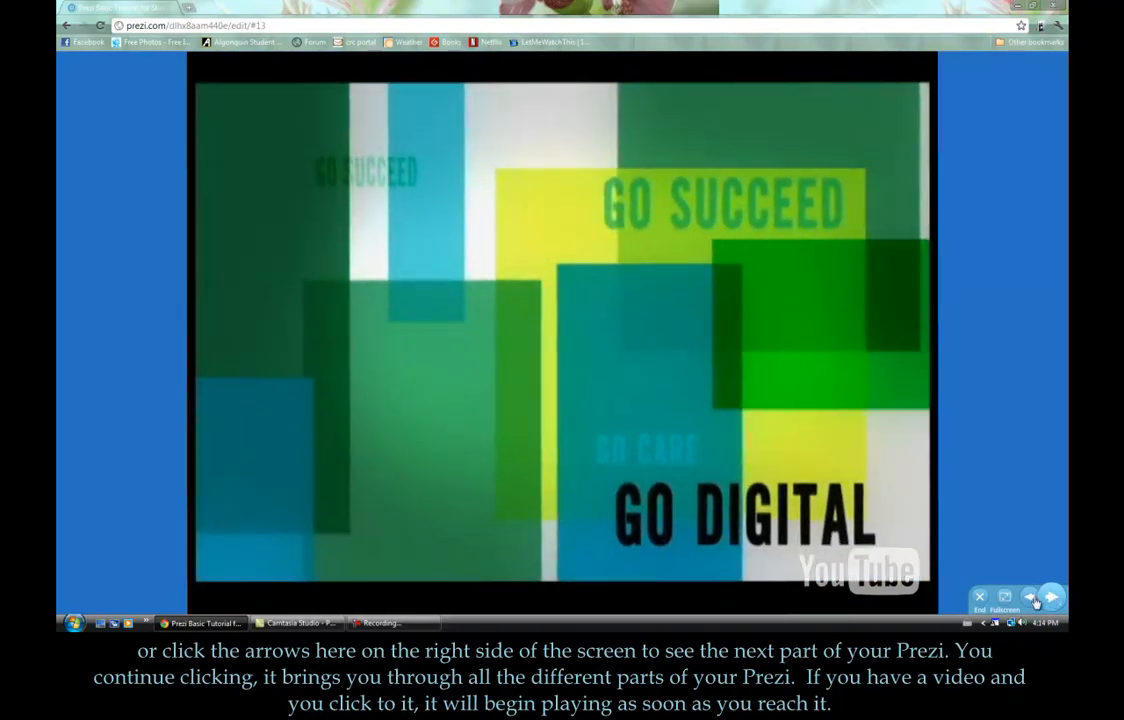
Step back from the video to the "This is more text." frame and rewind the presentation to its beginning.
{"action": "left_click", "coordinate": [1034, 598]}
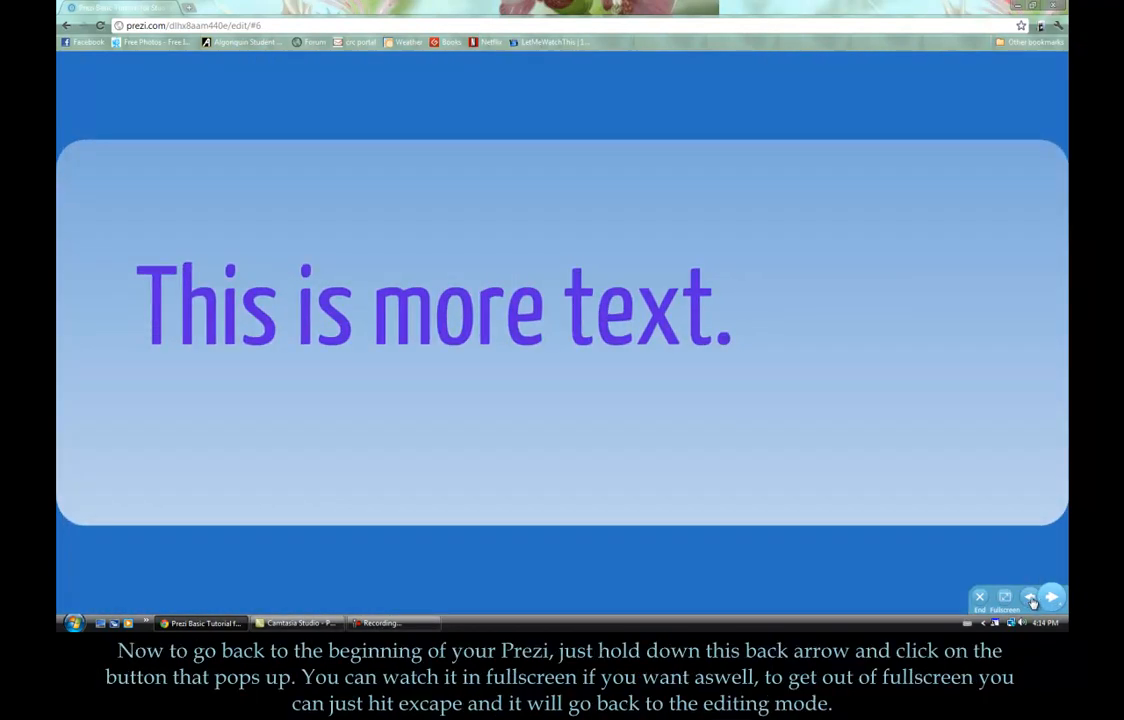
{"action": "left_click", "coordinate": [1030, 598]}
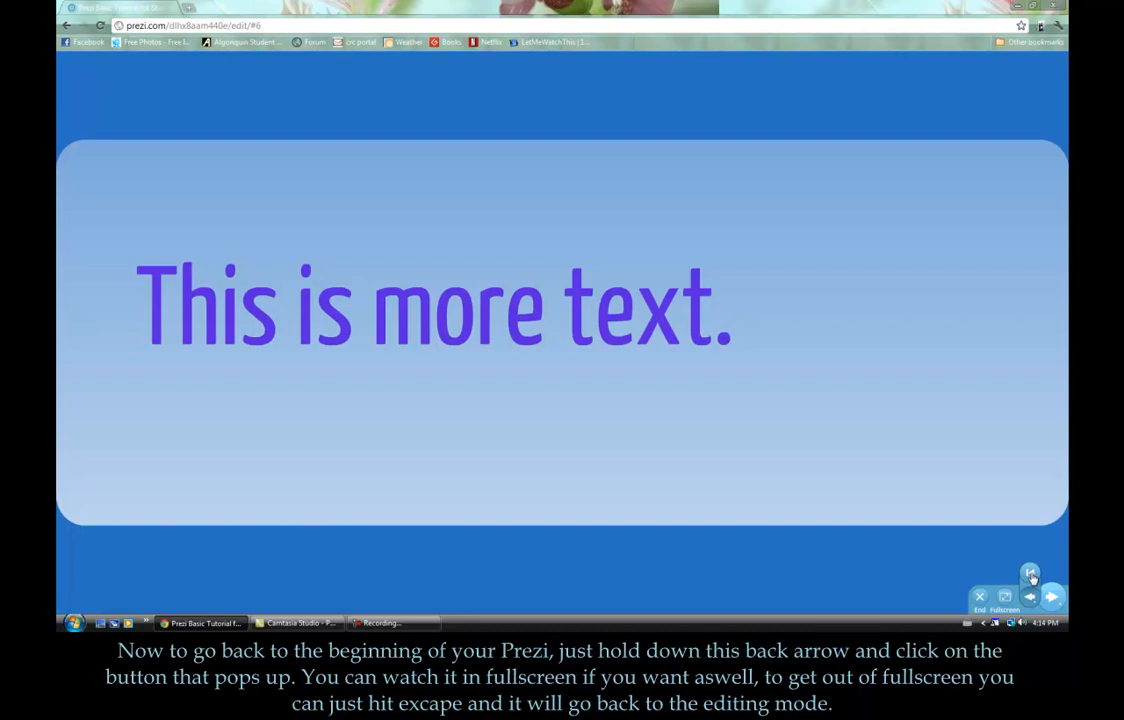
{"action": "left_click", "coordinate": [1030, 575]}
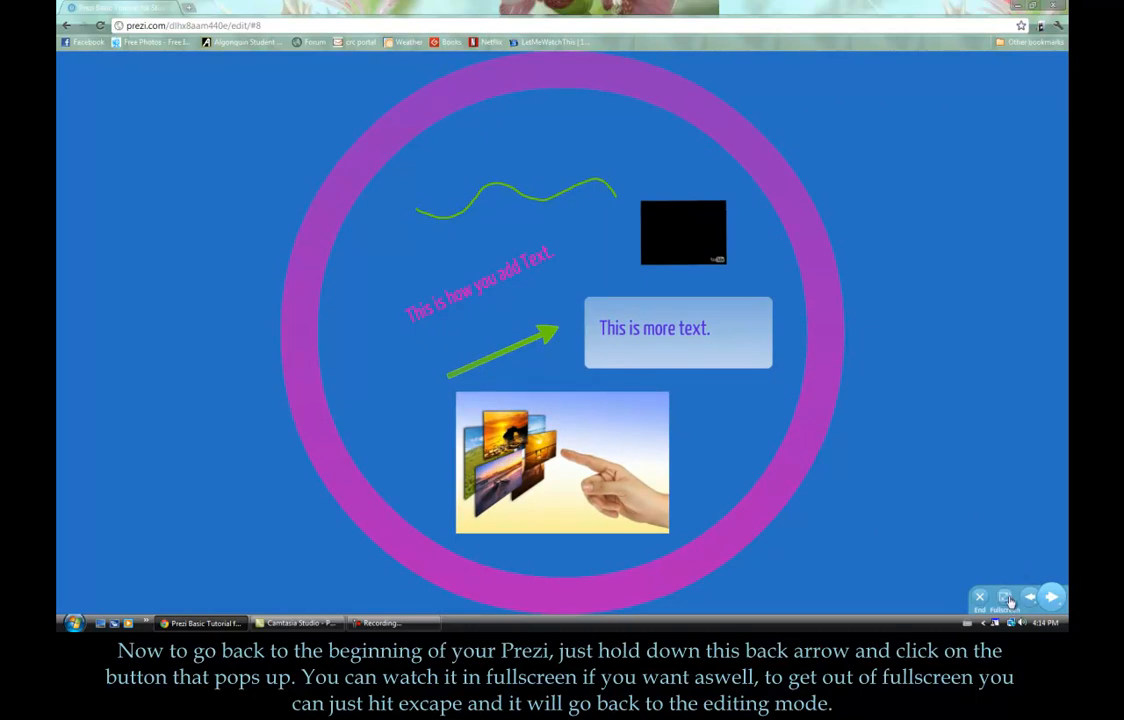
View the presentation in fullscreen and leave it, then restart the show in the normal window and end it to resume editing.
{"action": "left_click", "coordinate": [1006, 597]}
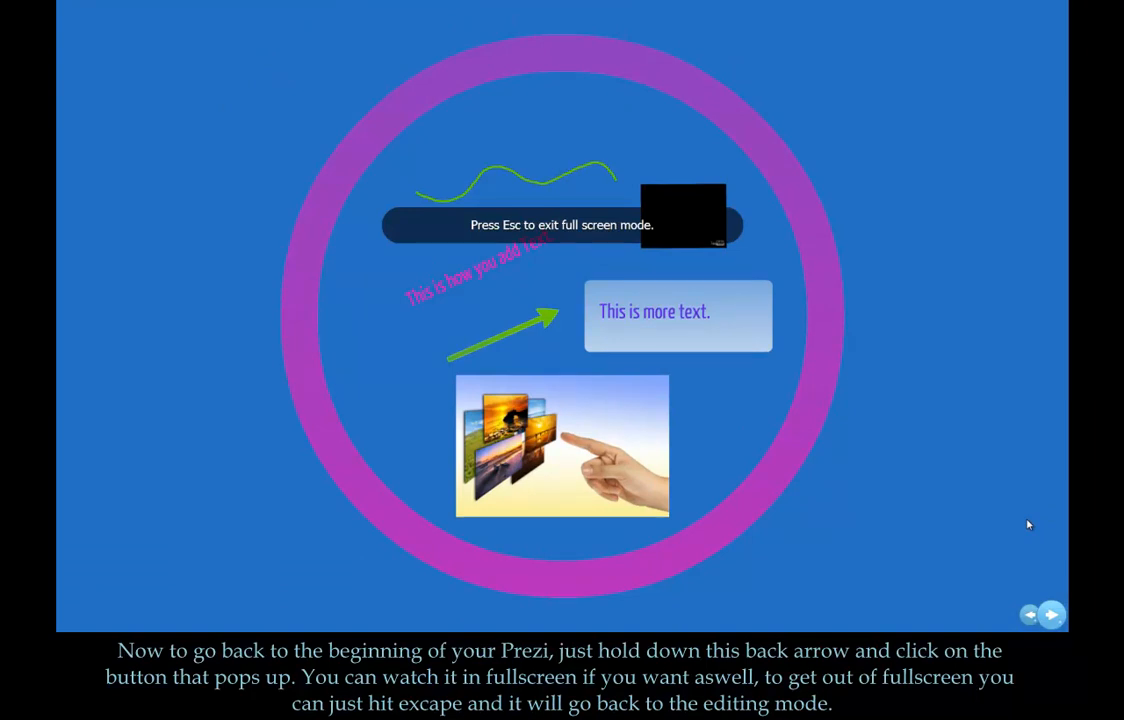
{"action": "key", "text": "Escape"}
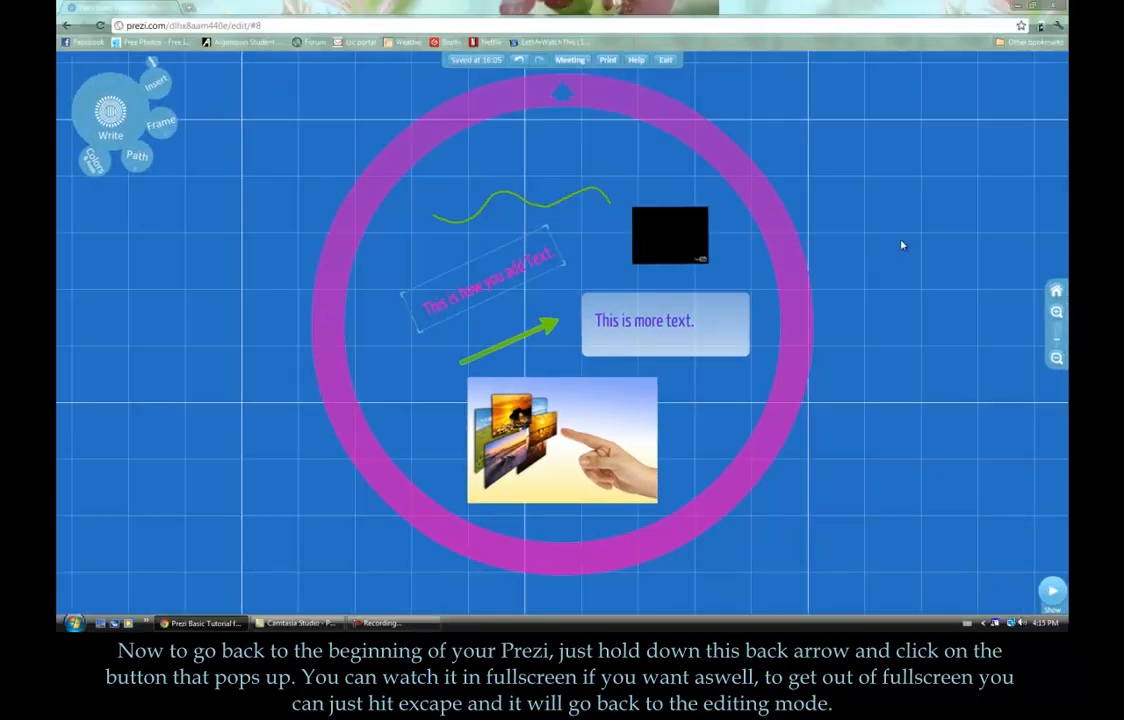
{"action": "left_click", "coordinate": [1052, 592]}
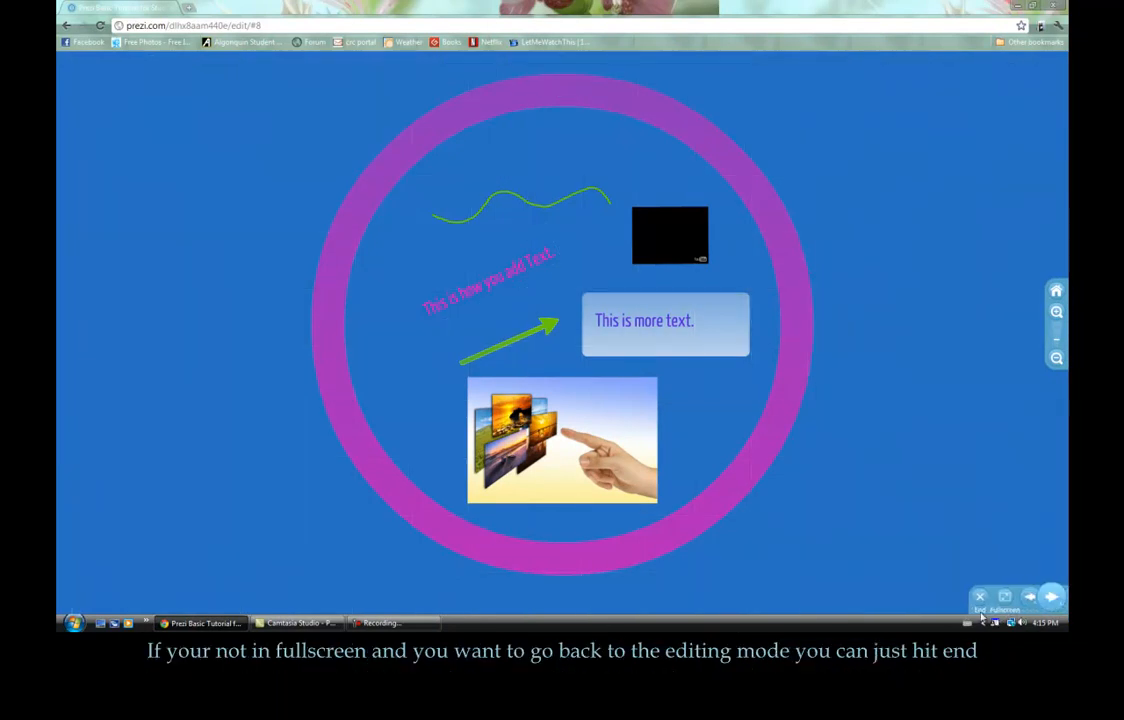
{"action": "left_click", "coordinate": [980, 598]}
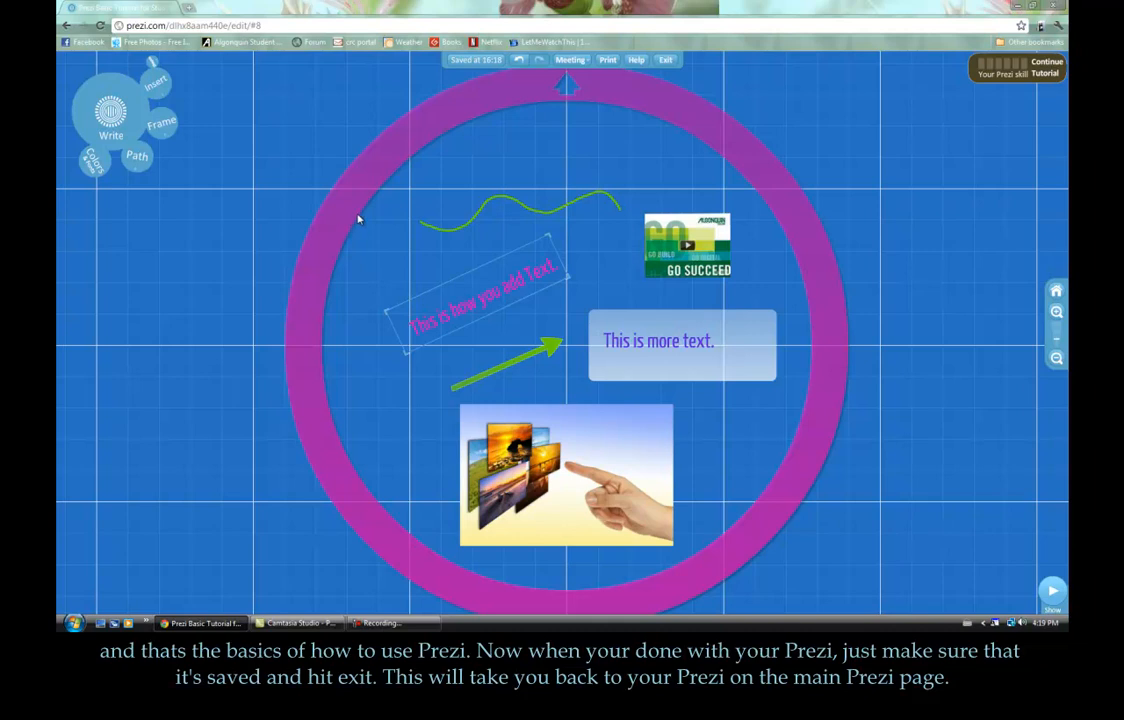
Save the prezi and exit the editor to its page on the Prezi site.
{"action": "left_click", "coordinate": [469, 62]}
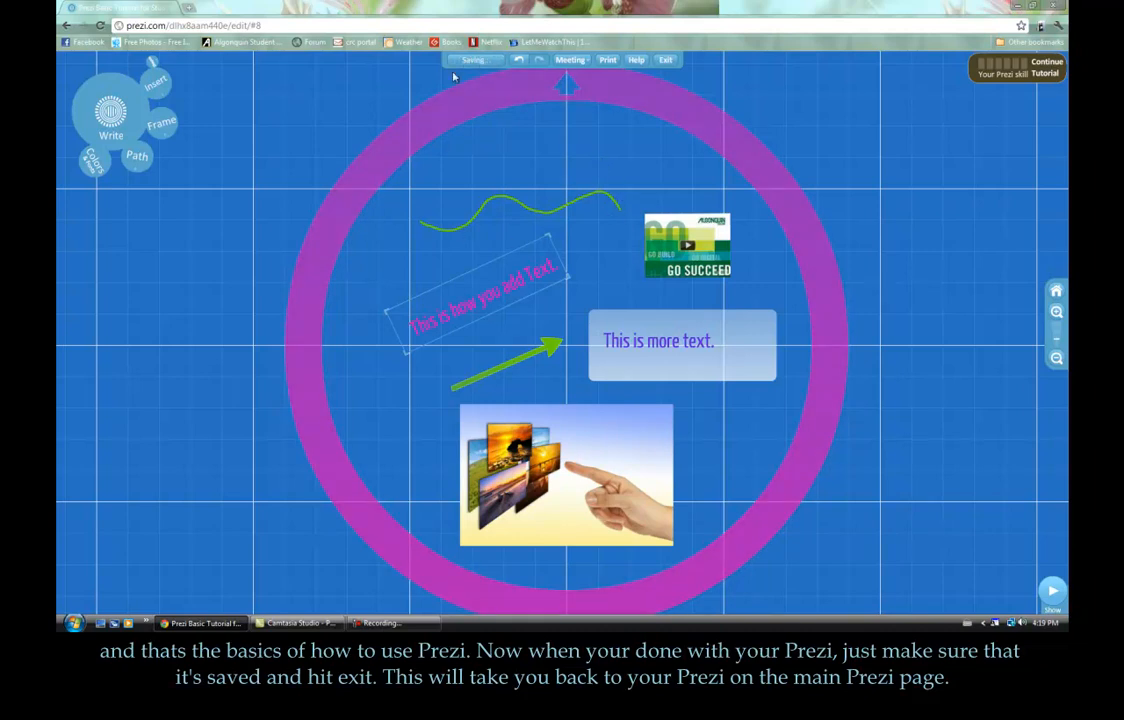
{"action": "left_click", "coordinate": [666, 61]}
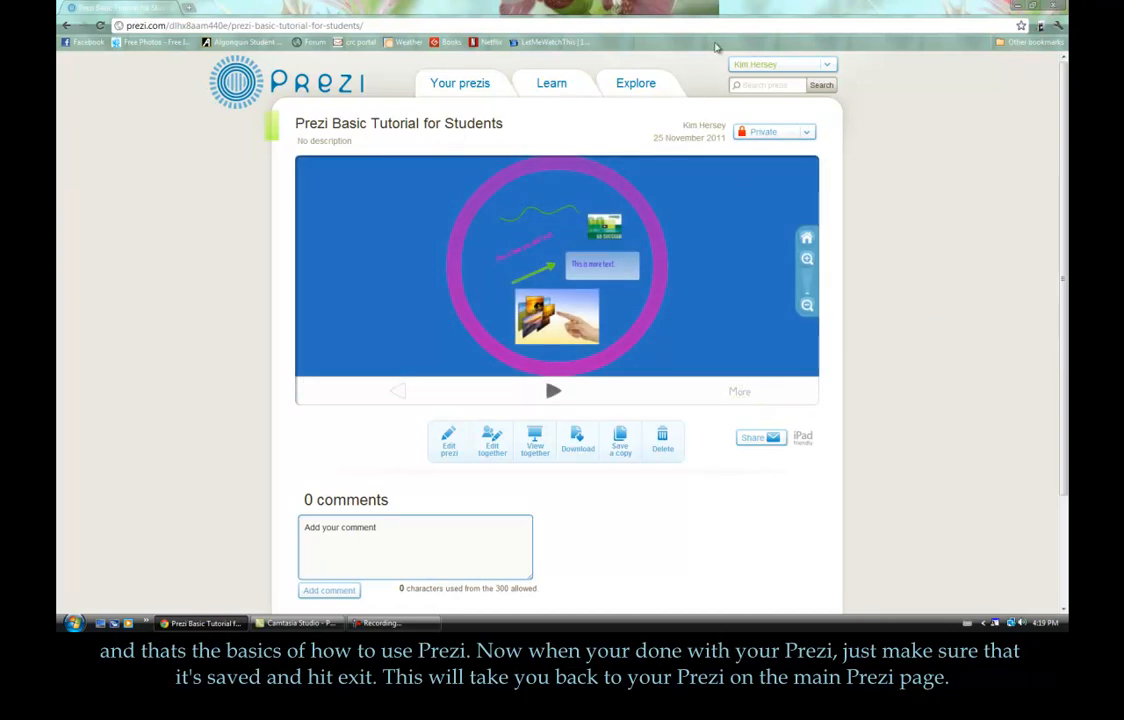
Play the prezi in the page's embedded player up to the "This is more text." frame and step back to the overview.
{"action": "left_click", "coordinate": [557, 394]}
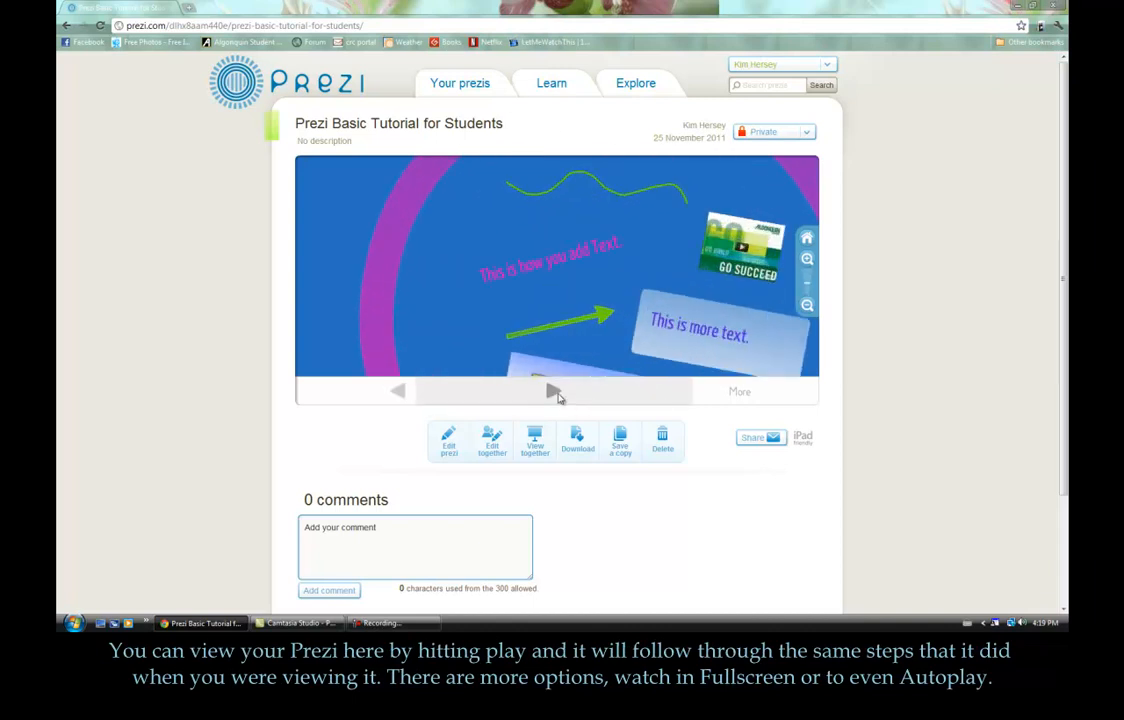
{"action": "left_click", "coordinate": [557, 394]}
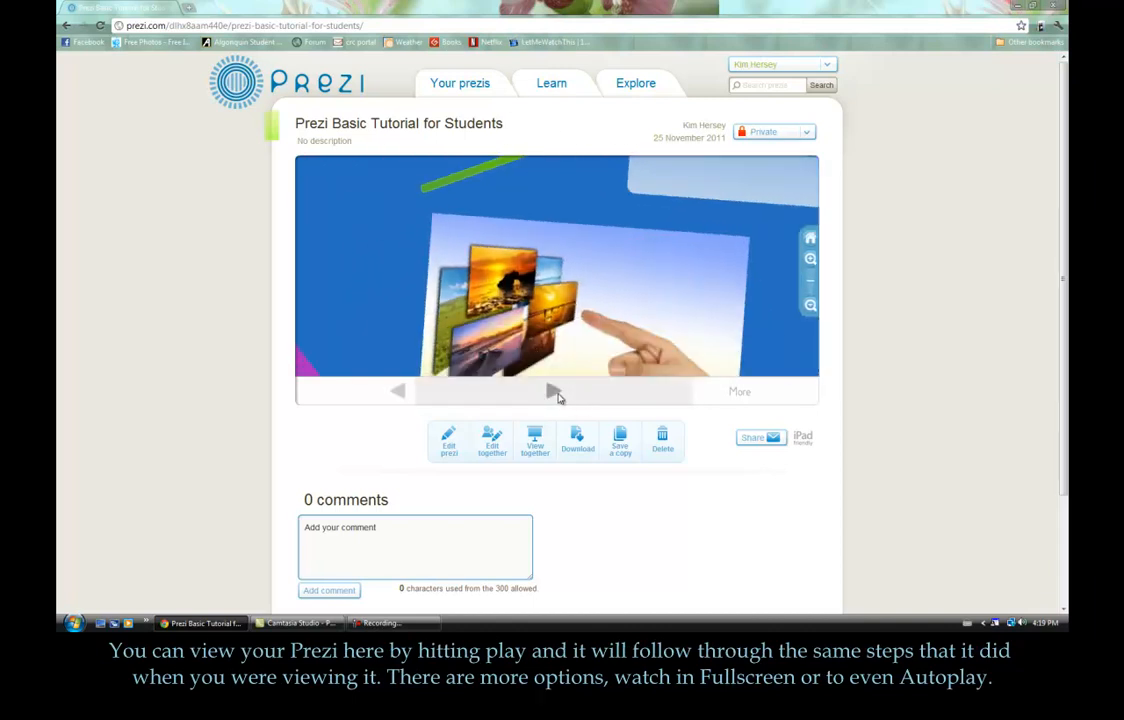
{"action": "left_click", "coordinate": [557, 394]}
{"action": "left_click", "coordinate": [559, 398]}
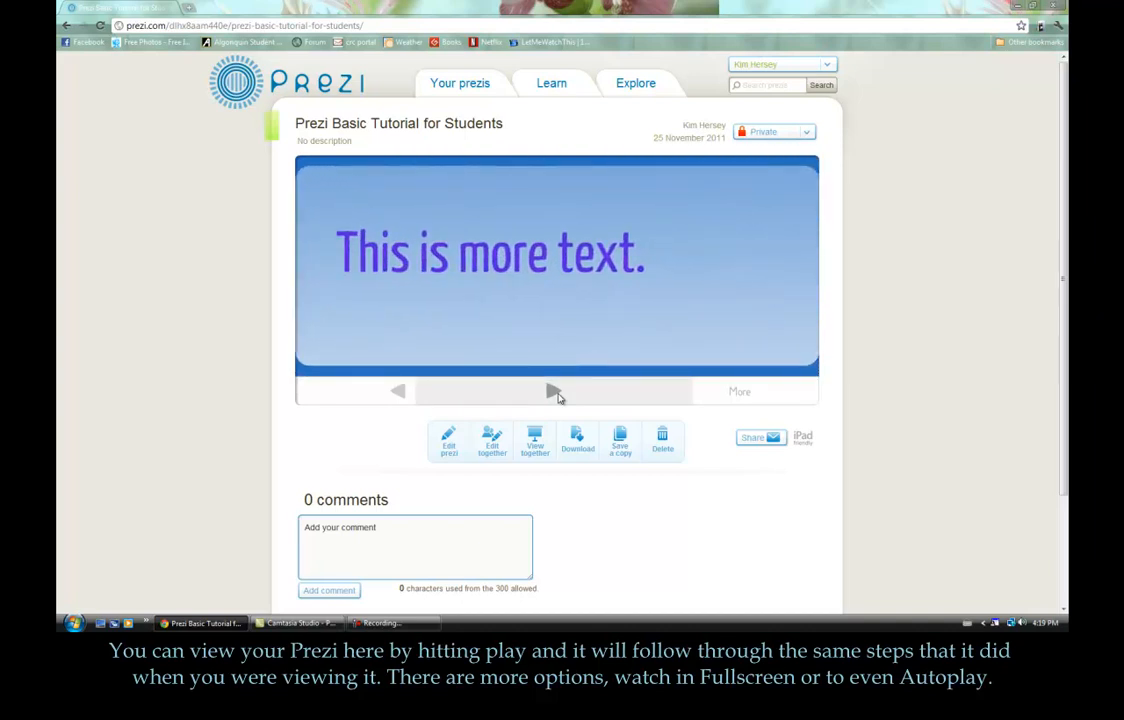
{"action": "left_click", "coordinate": [399, 392]}
{"action": "left_click", "coordinate": [400, 392]}
{"action": "left_click", "coordinate": [401, 392]}
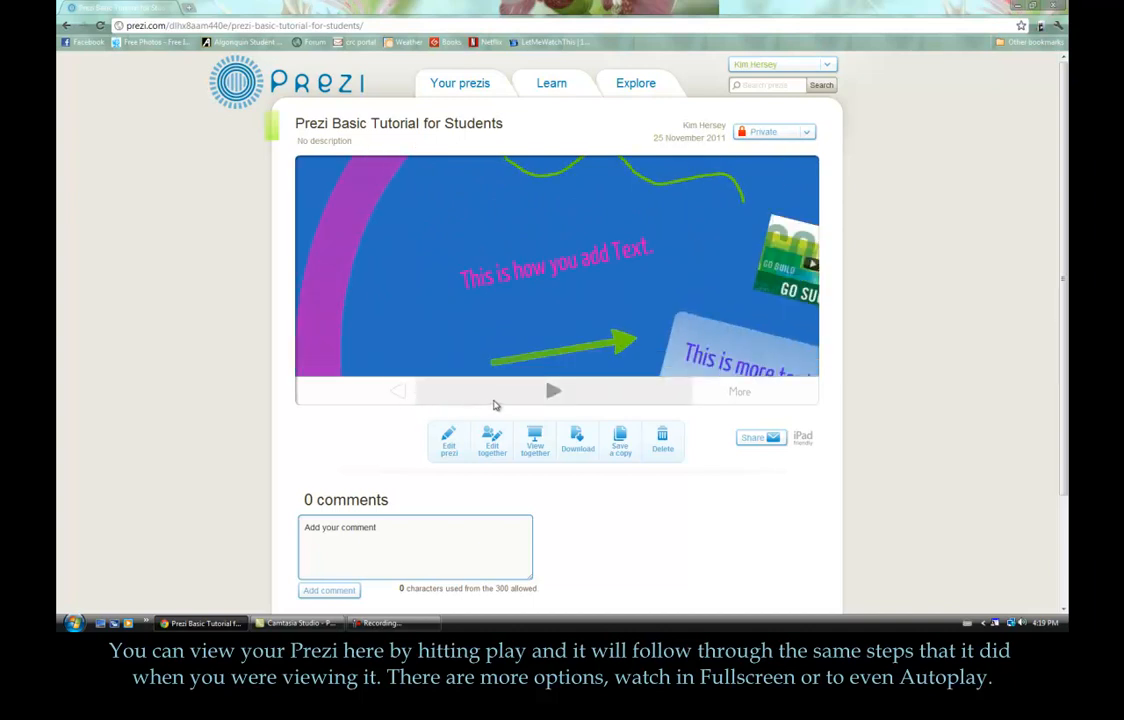
Run the prezi with Autoplay in the embedded player and step back along the path.
{"action": "mouse_move", "coordinate": [750, 404]}
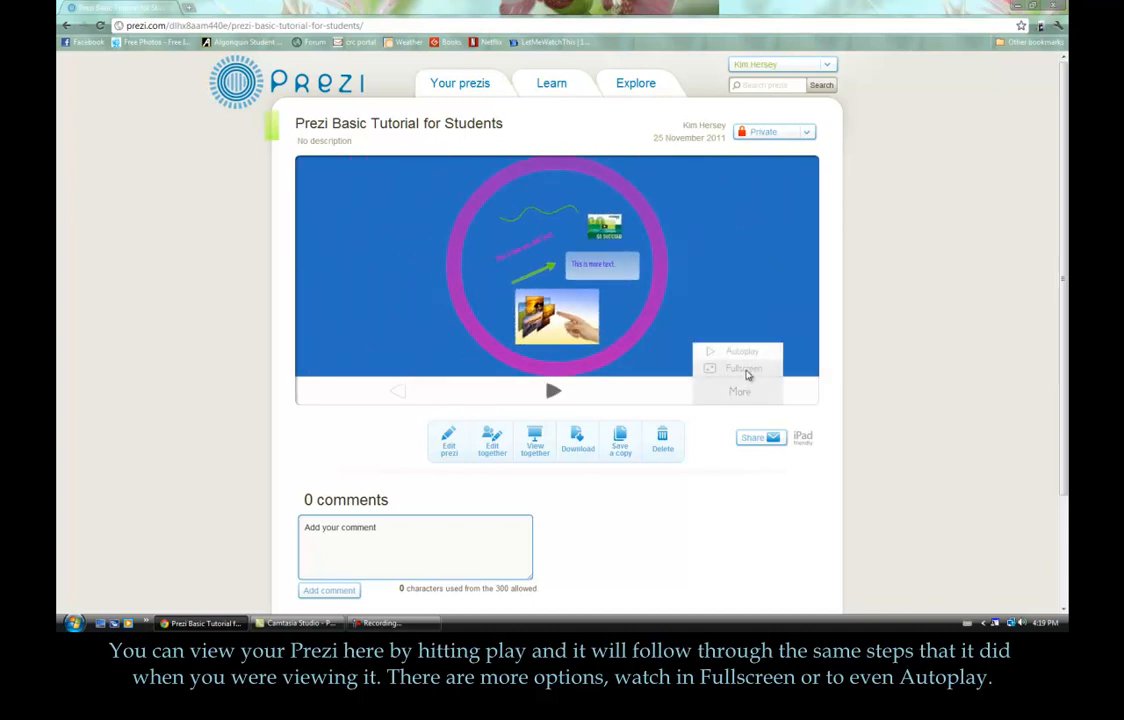
{"action": "left_click", "coordinate": [745, 357]}
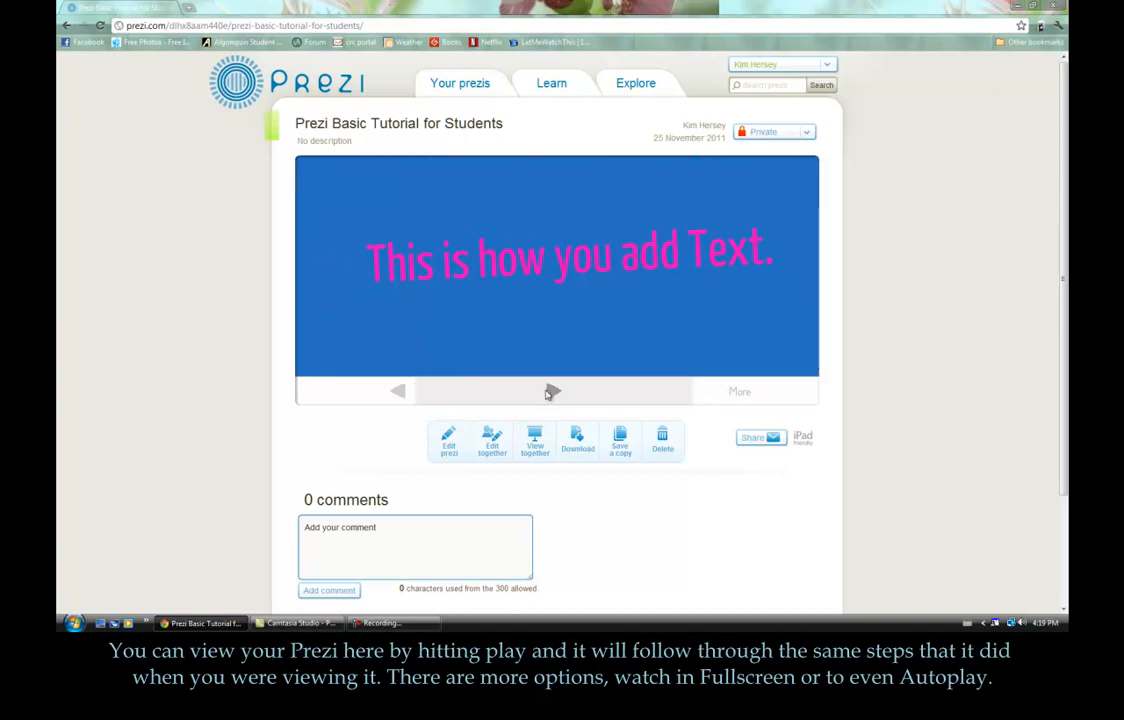
{"action": "left_click", "coordinate": [396, 392]}
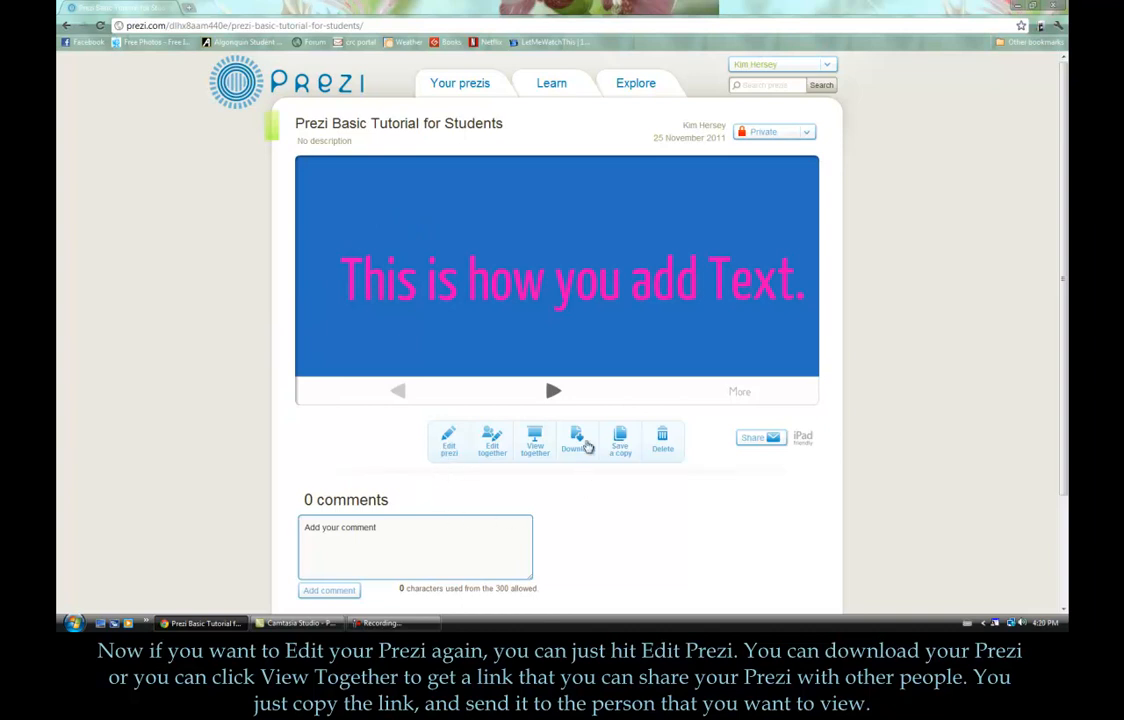
Copy the View together link for sharing the prezi and close the dialog.
{"action": "left_click", "coordinate": [534, 452]}
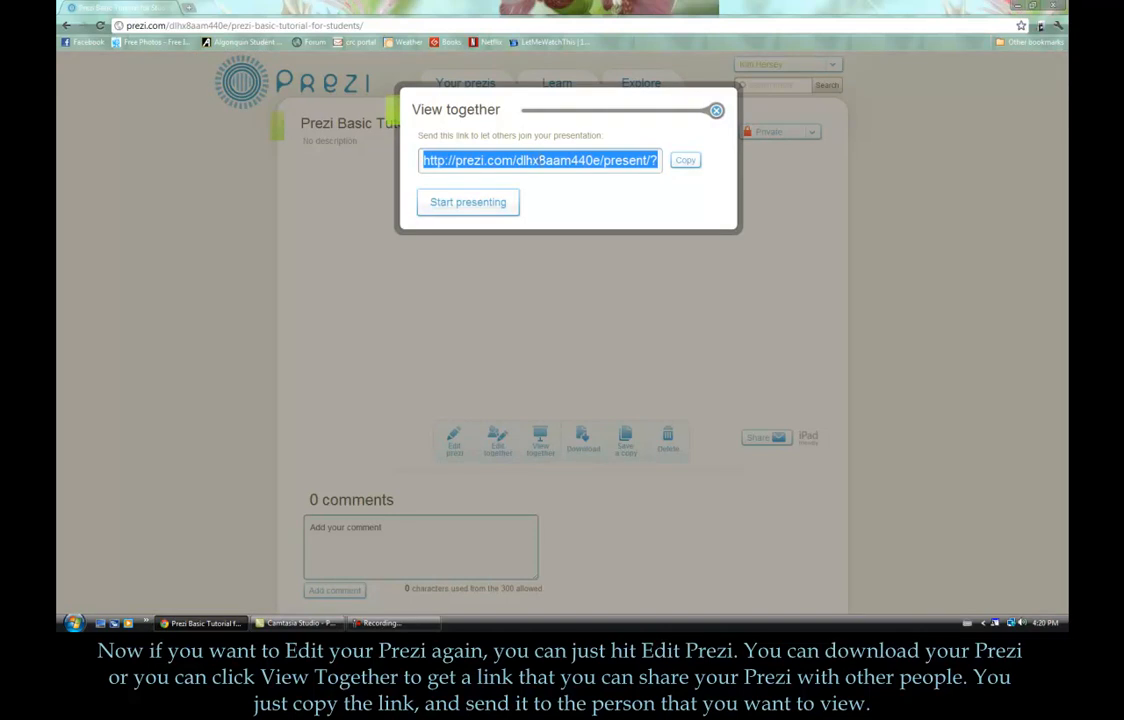
{"action": "left_click", "coordinate": [684, 162]}
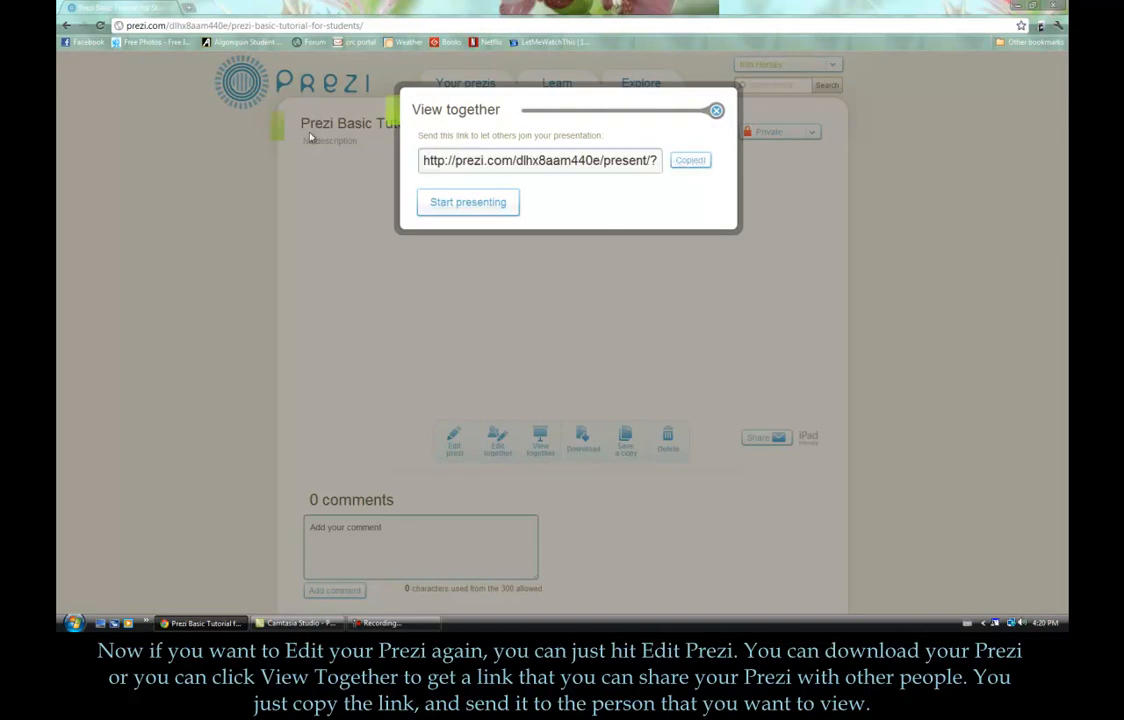
{"action": "left_click", "coordinate": [716, 111]}
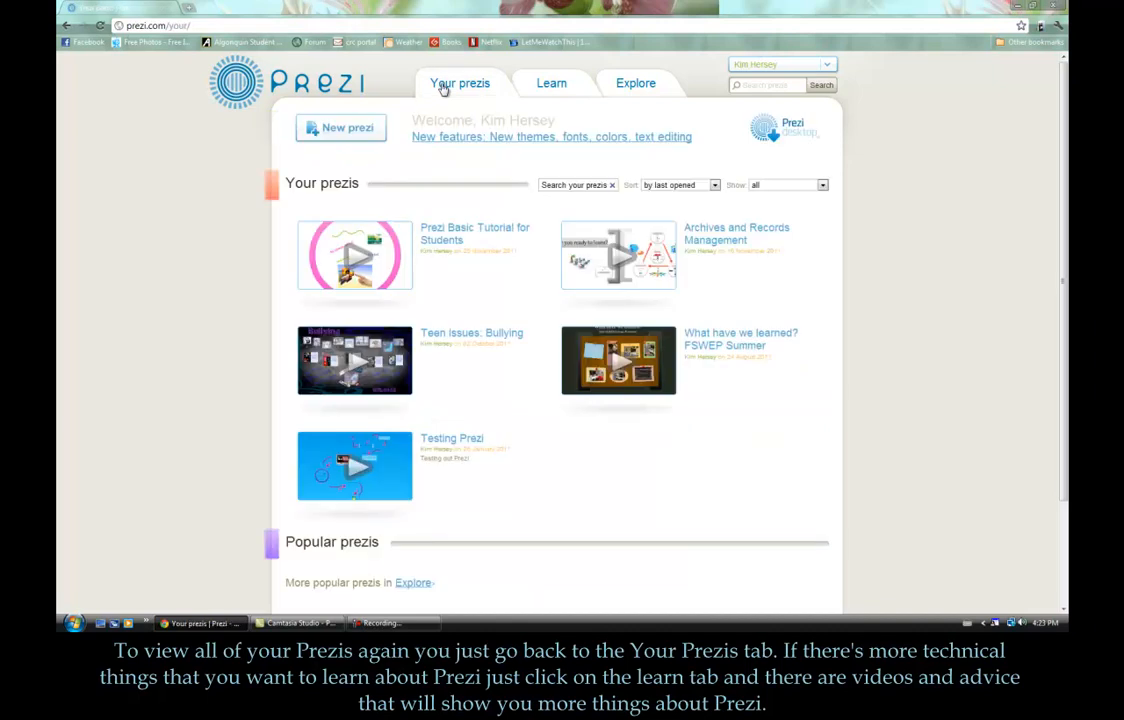
Look through the Learn page's tutorials, Community and Support sections and go back to the Your prezis page.
{"action": "left_click", "coordinate": [536, 87]}
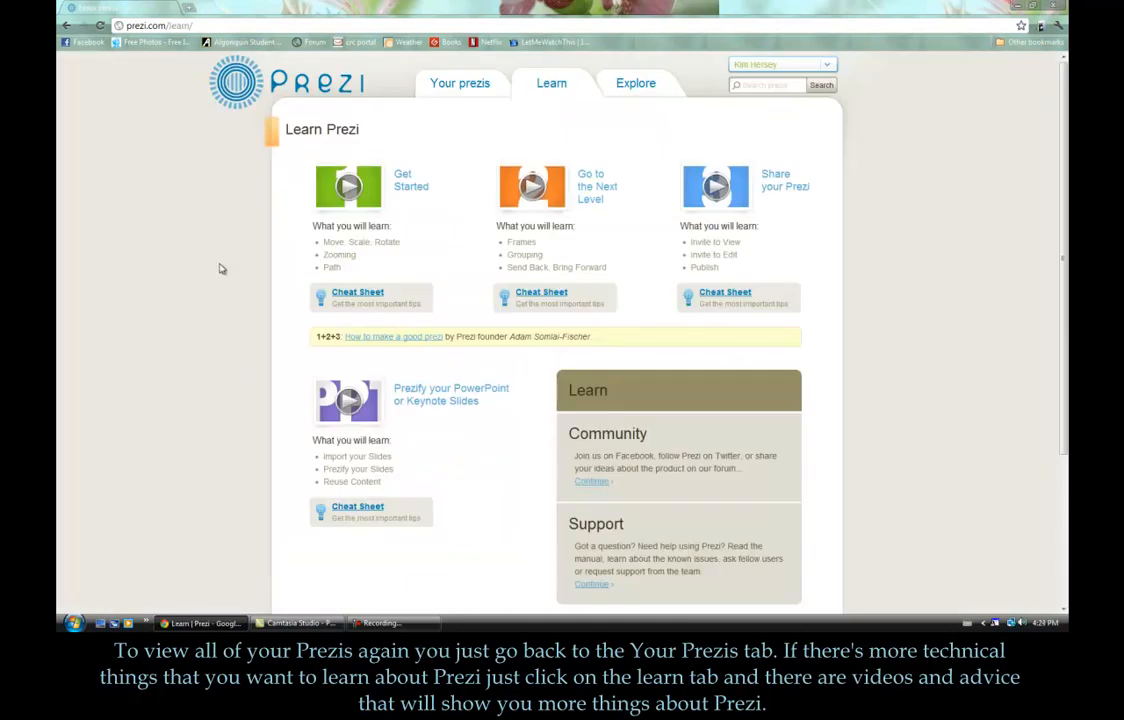
{"action": "scroll", "coordinate": [200, 250], "scroll_direction": "down", "scroll_amount": 3}
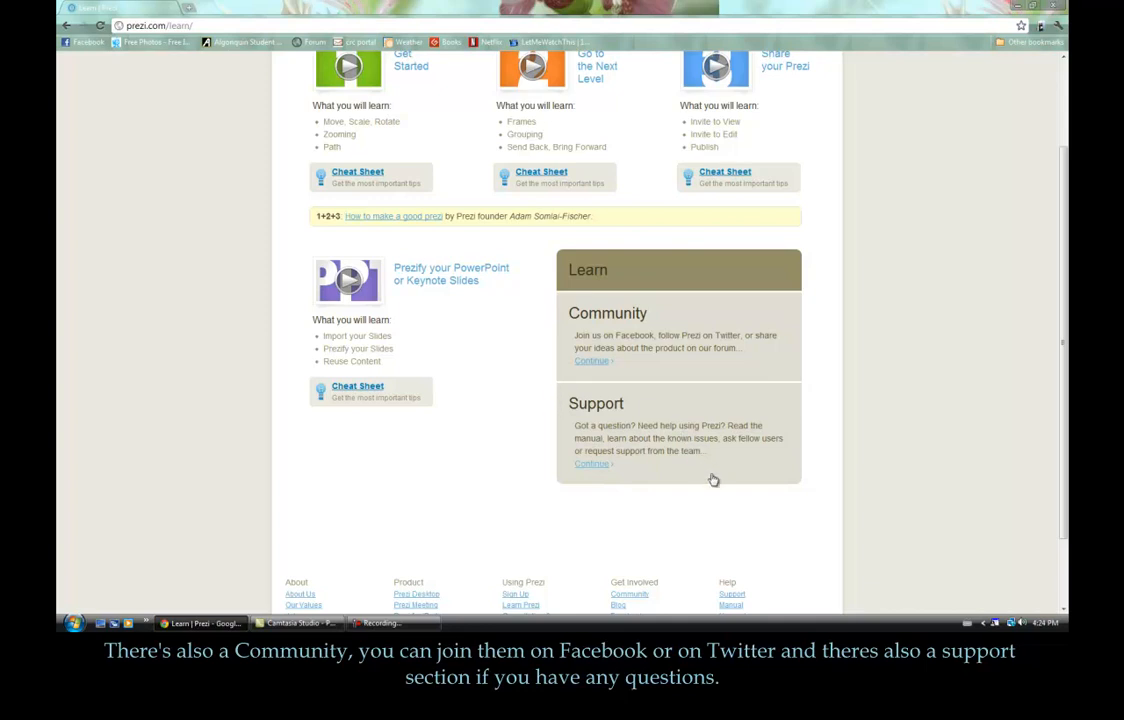
{"action": "scroll", "coordinate": [805, 484], "scroll_direction": "up", "scroll_amount": 3}
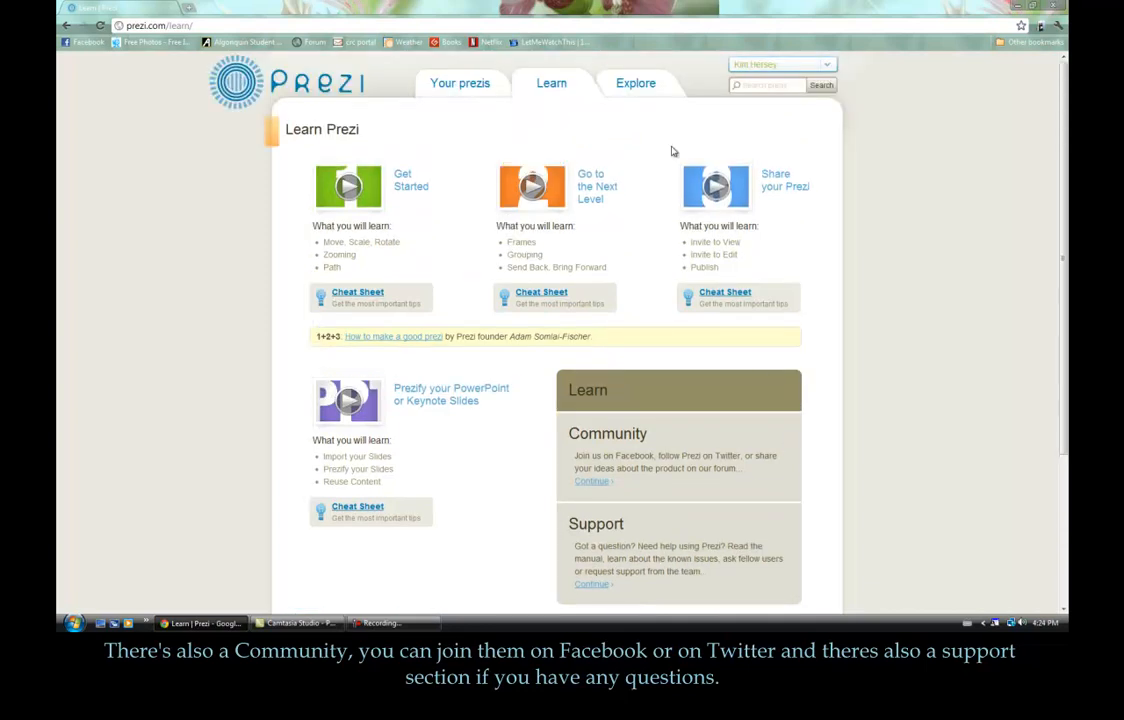
{"action": "left_click", "coordinate": [427, 89]}
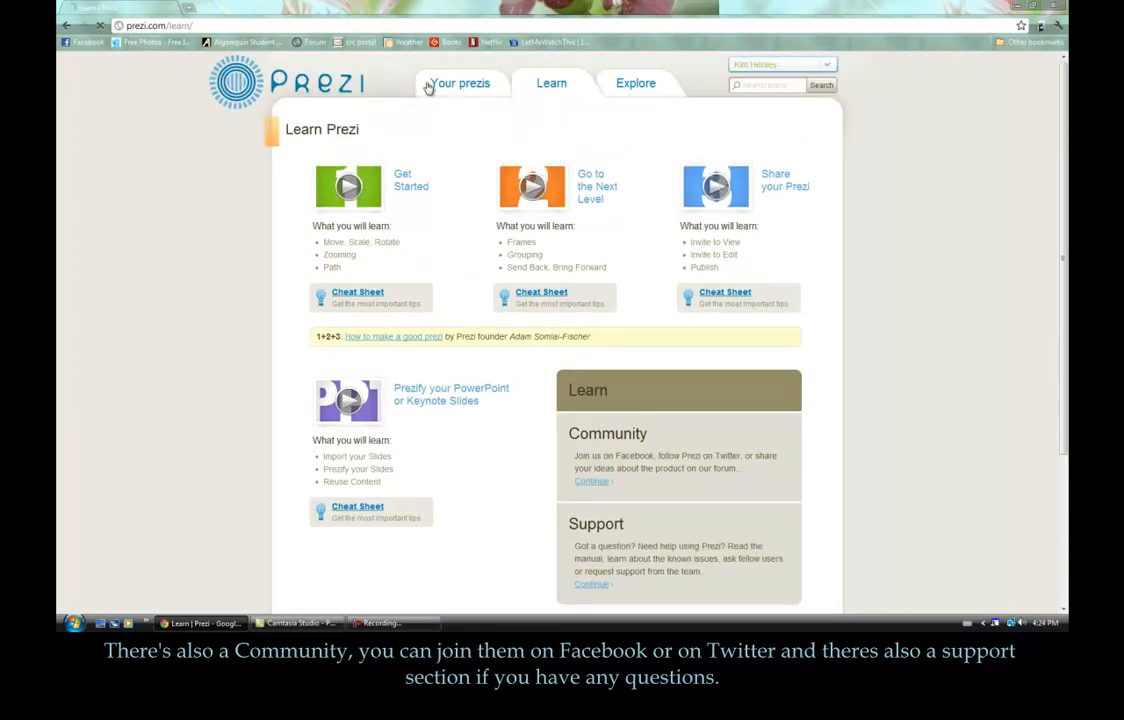